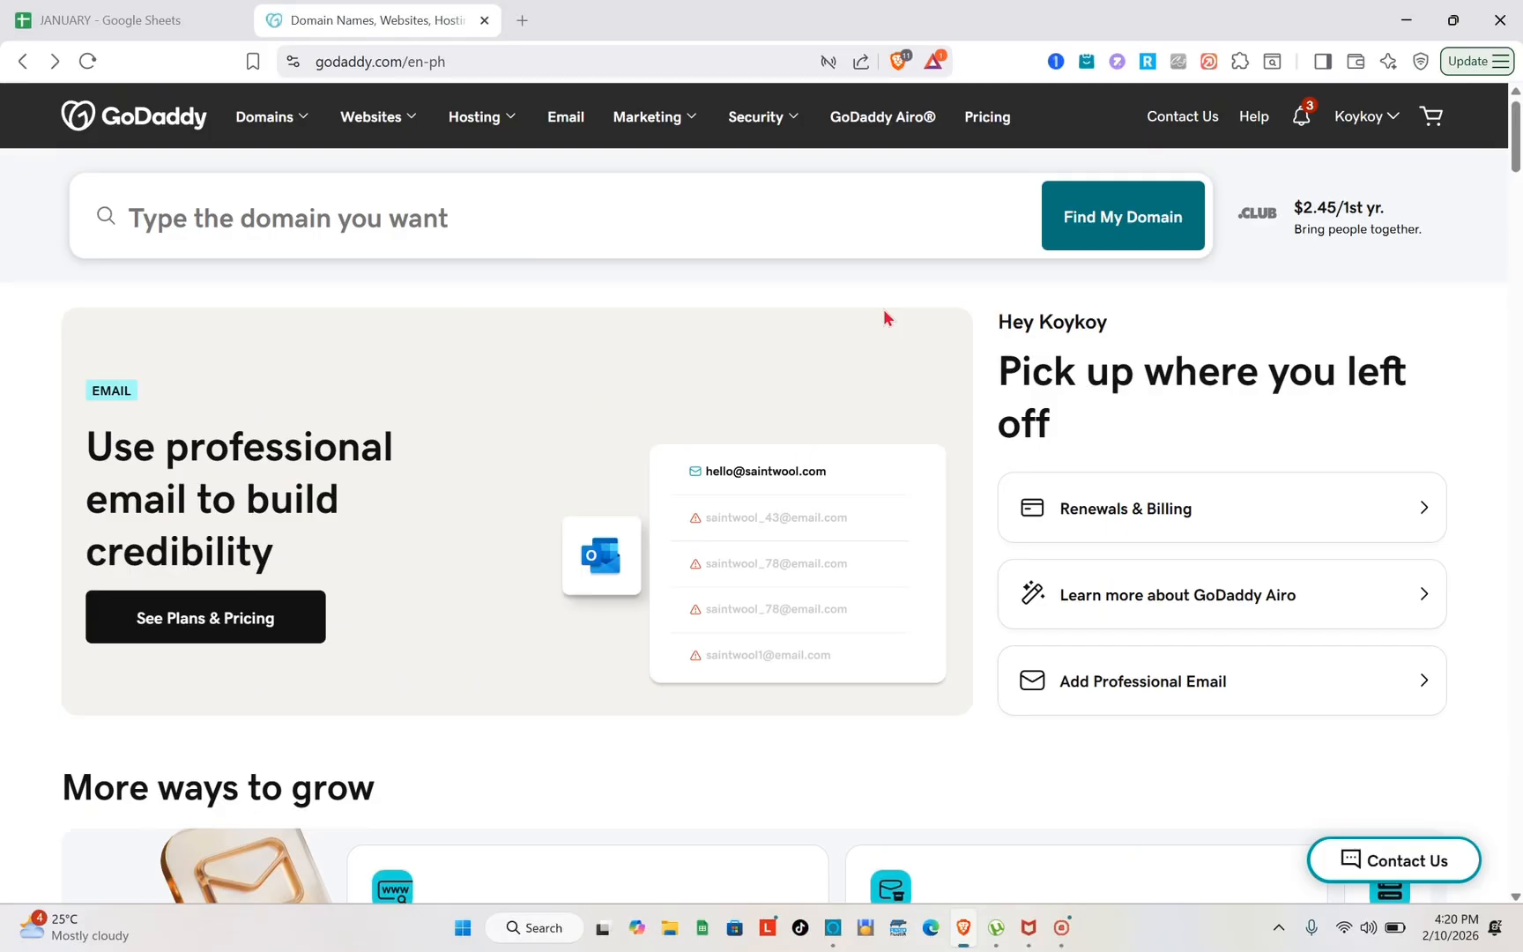
Open the GoDaddy homepage in a new browser tab and dismiss the currency notice
{"action": "left_click", "coordinate": [522, 34]}
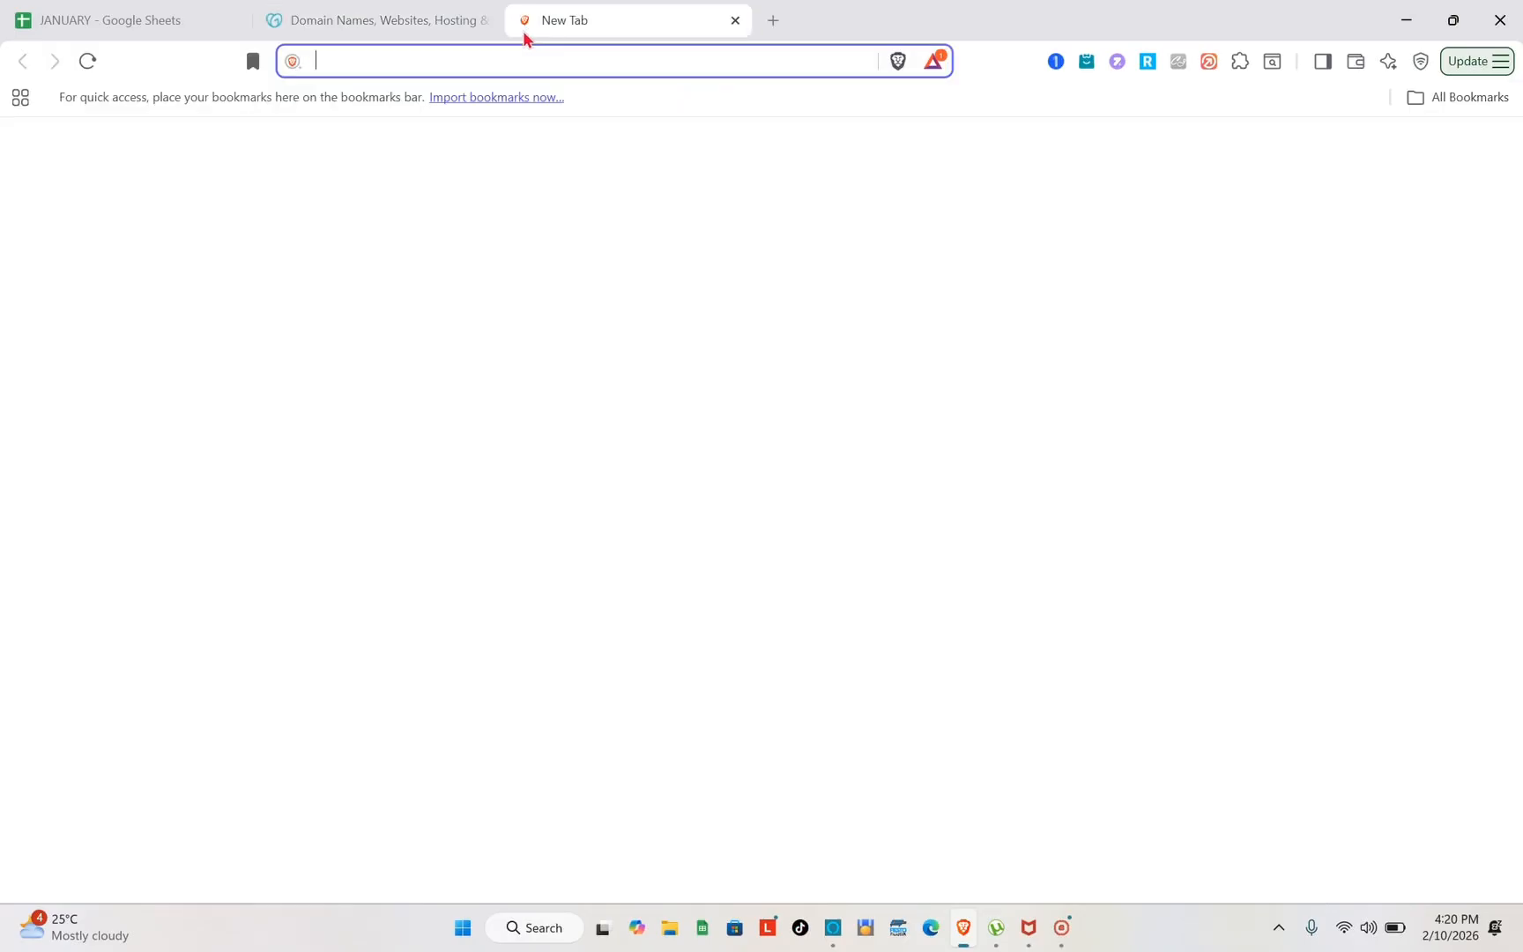
{"action": "type", "text": "GO"}
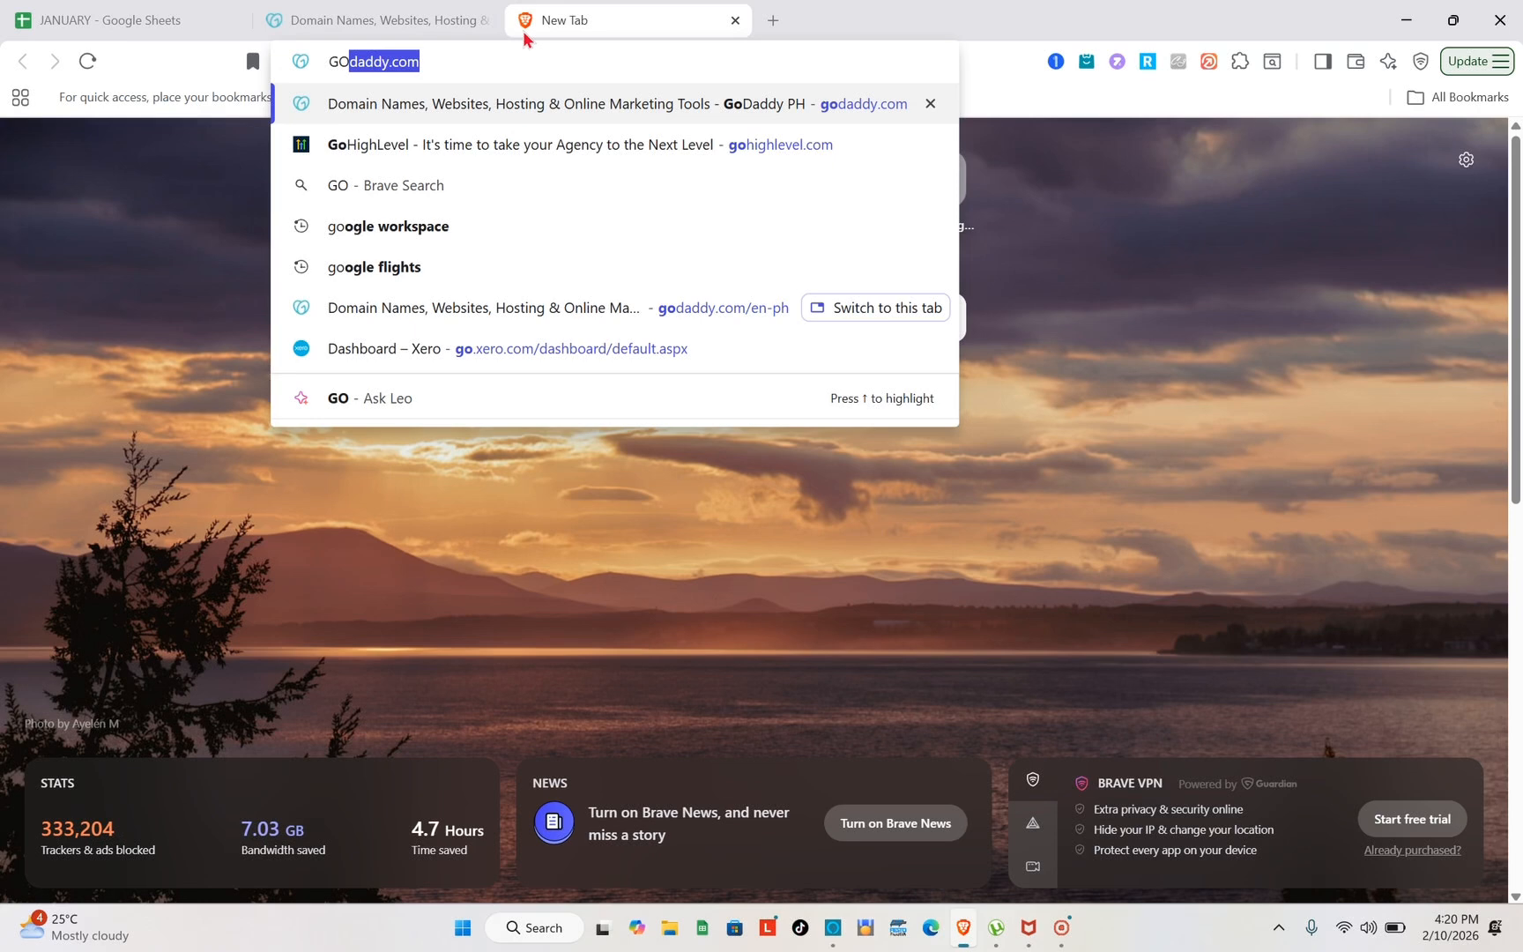
{"action": "key", "text": "Return"}
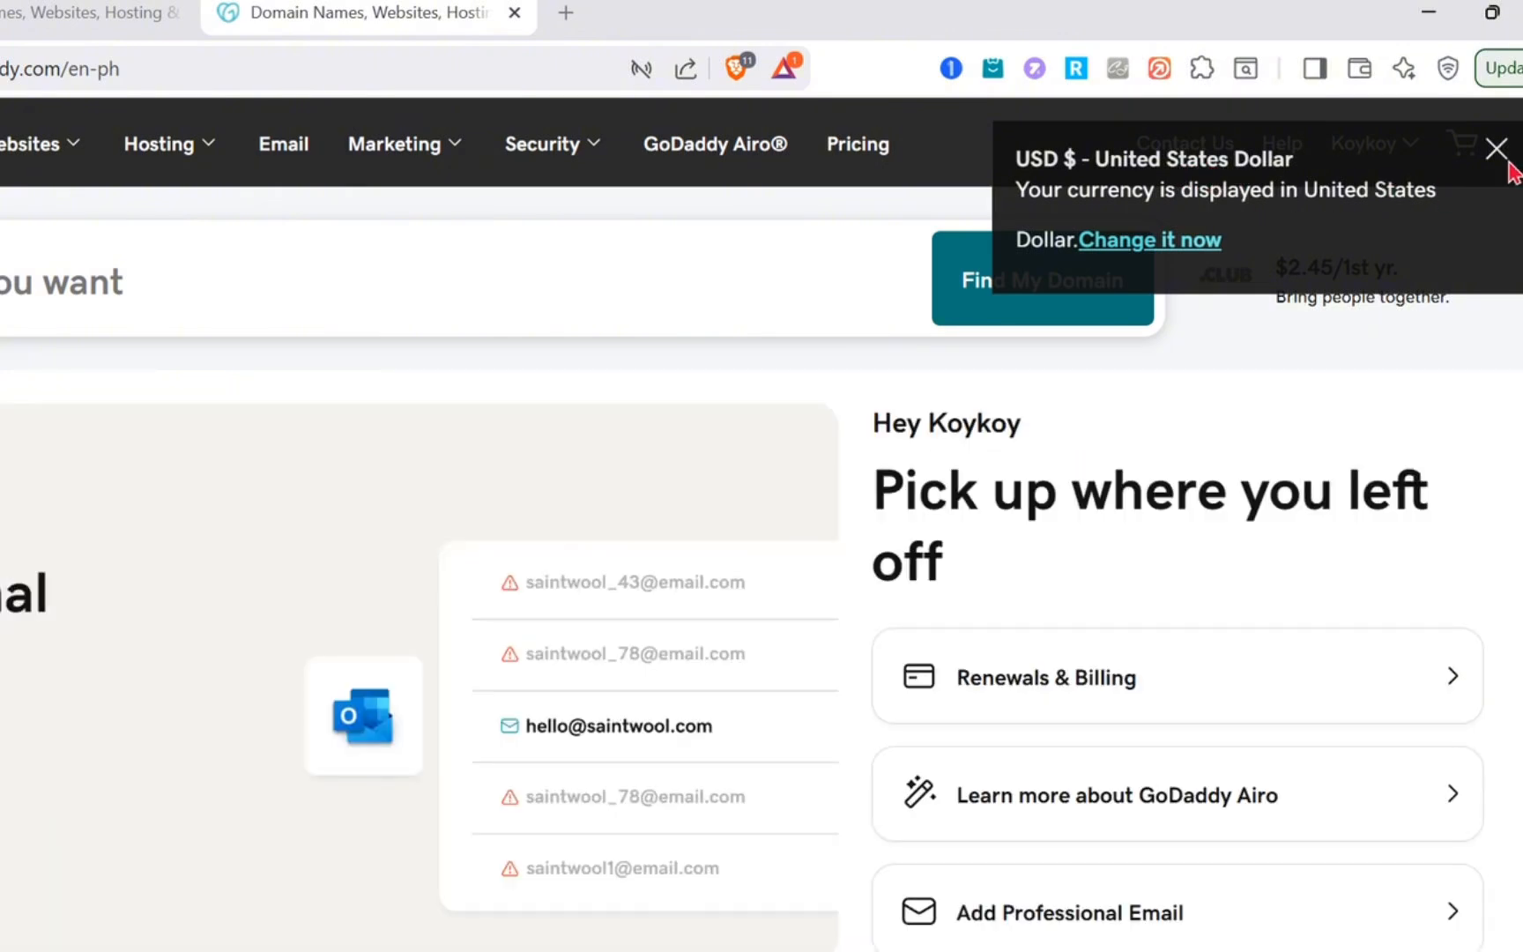
{"action": "left_click", "coordinate": [1505, 159]}
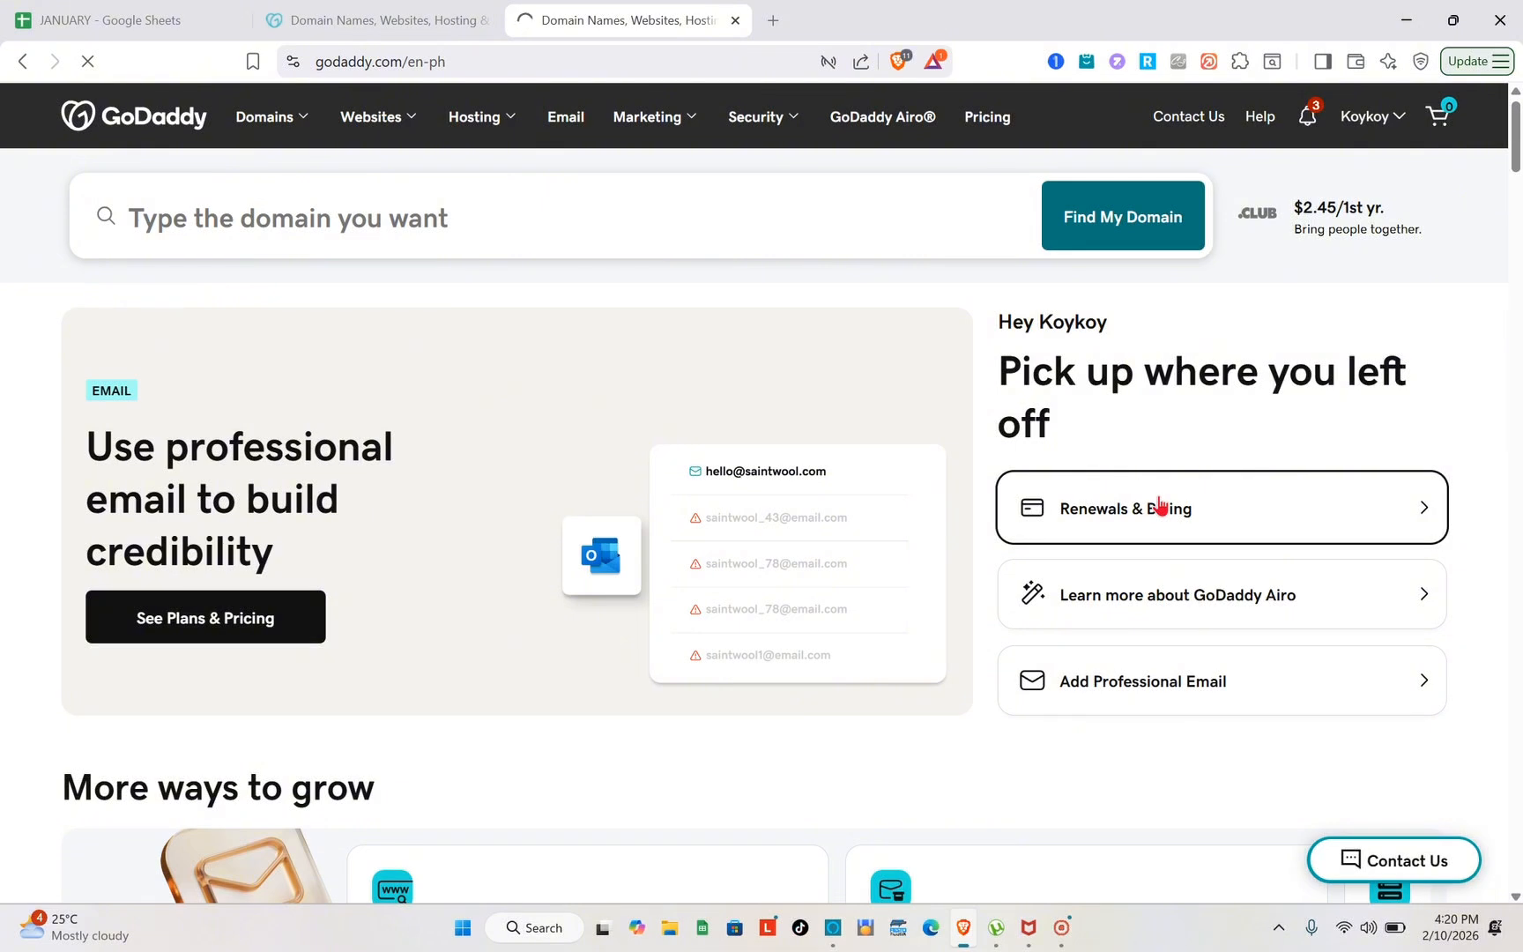
Open the WEAR business from the account's products page and start editing its website
{"action": "left_click", "coordinate": [1179, 527]}
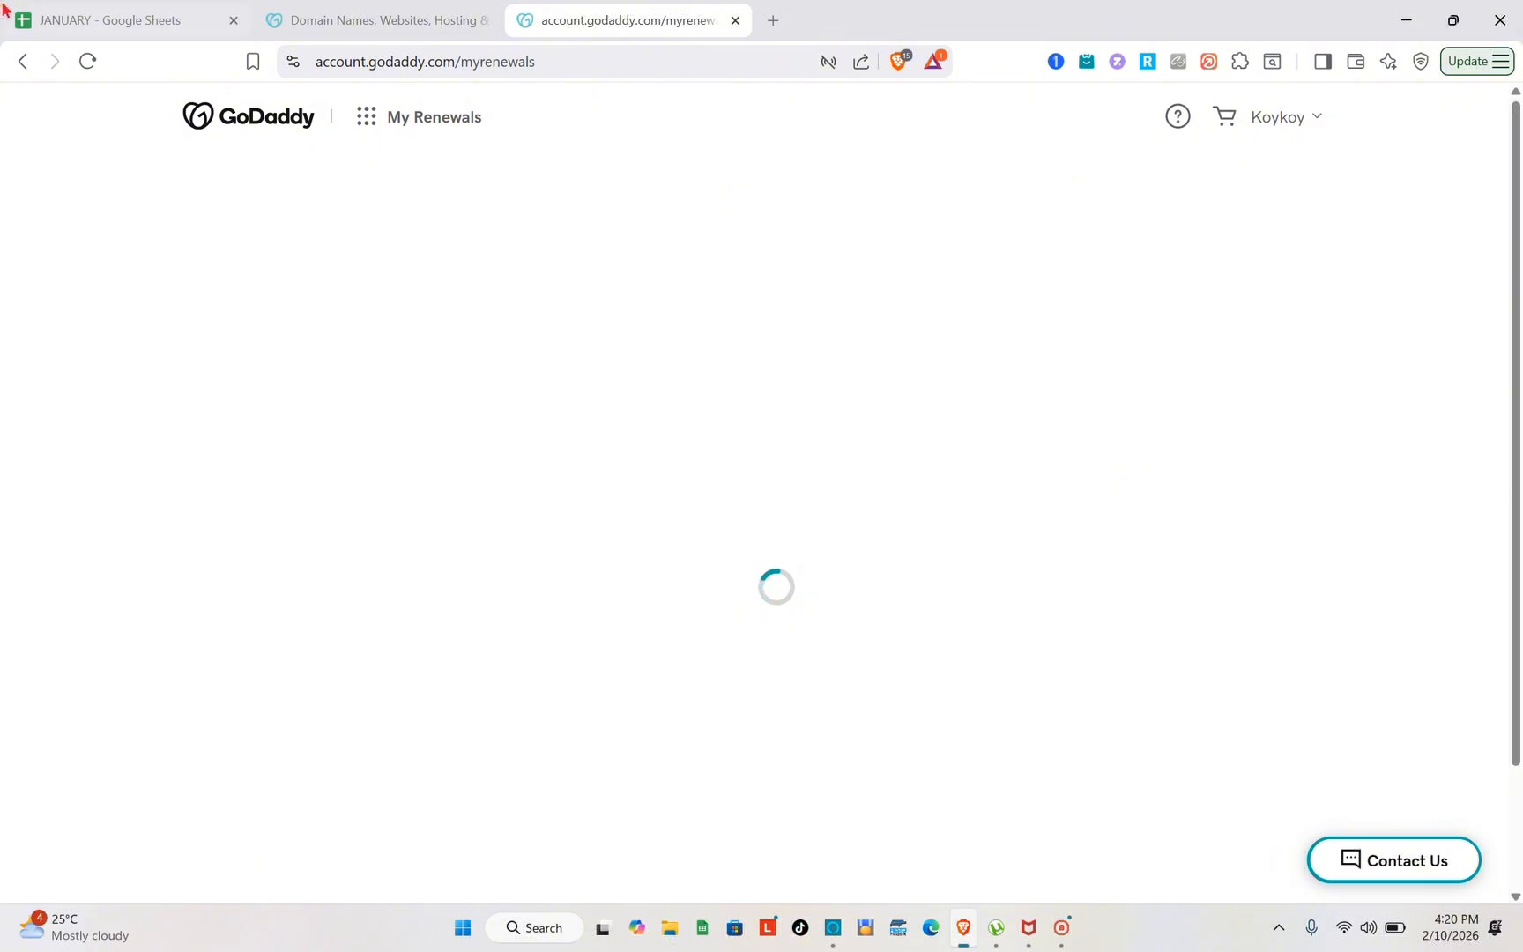
{"action": "left_click", "coordinate": [19, 63]}
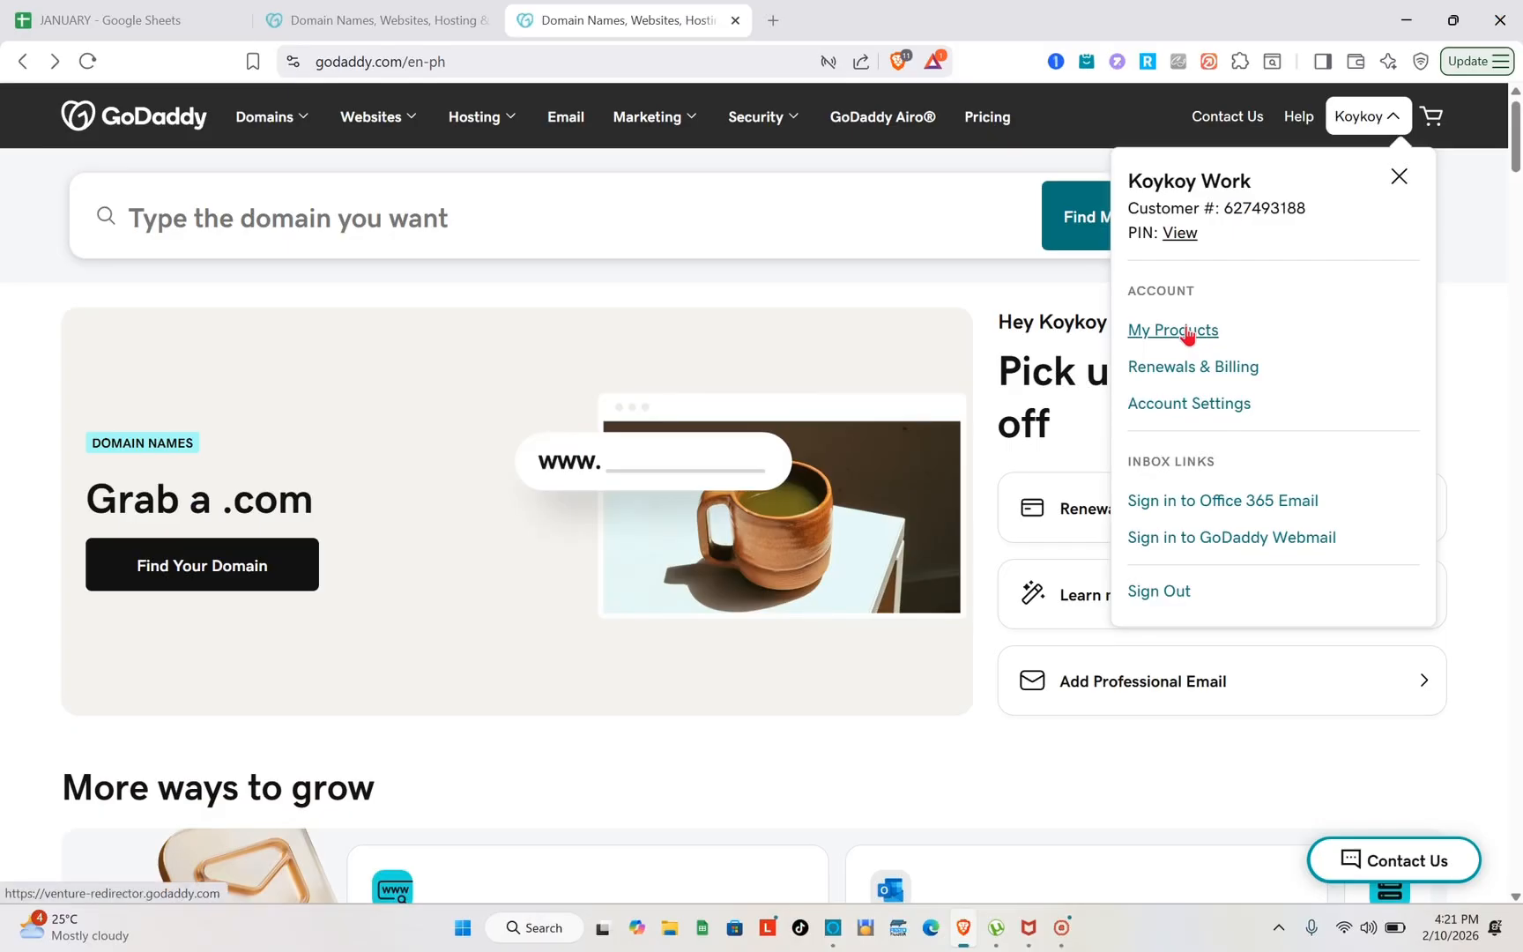
{"action": "left_click", "coordinate": [1183, 333]}
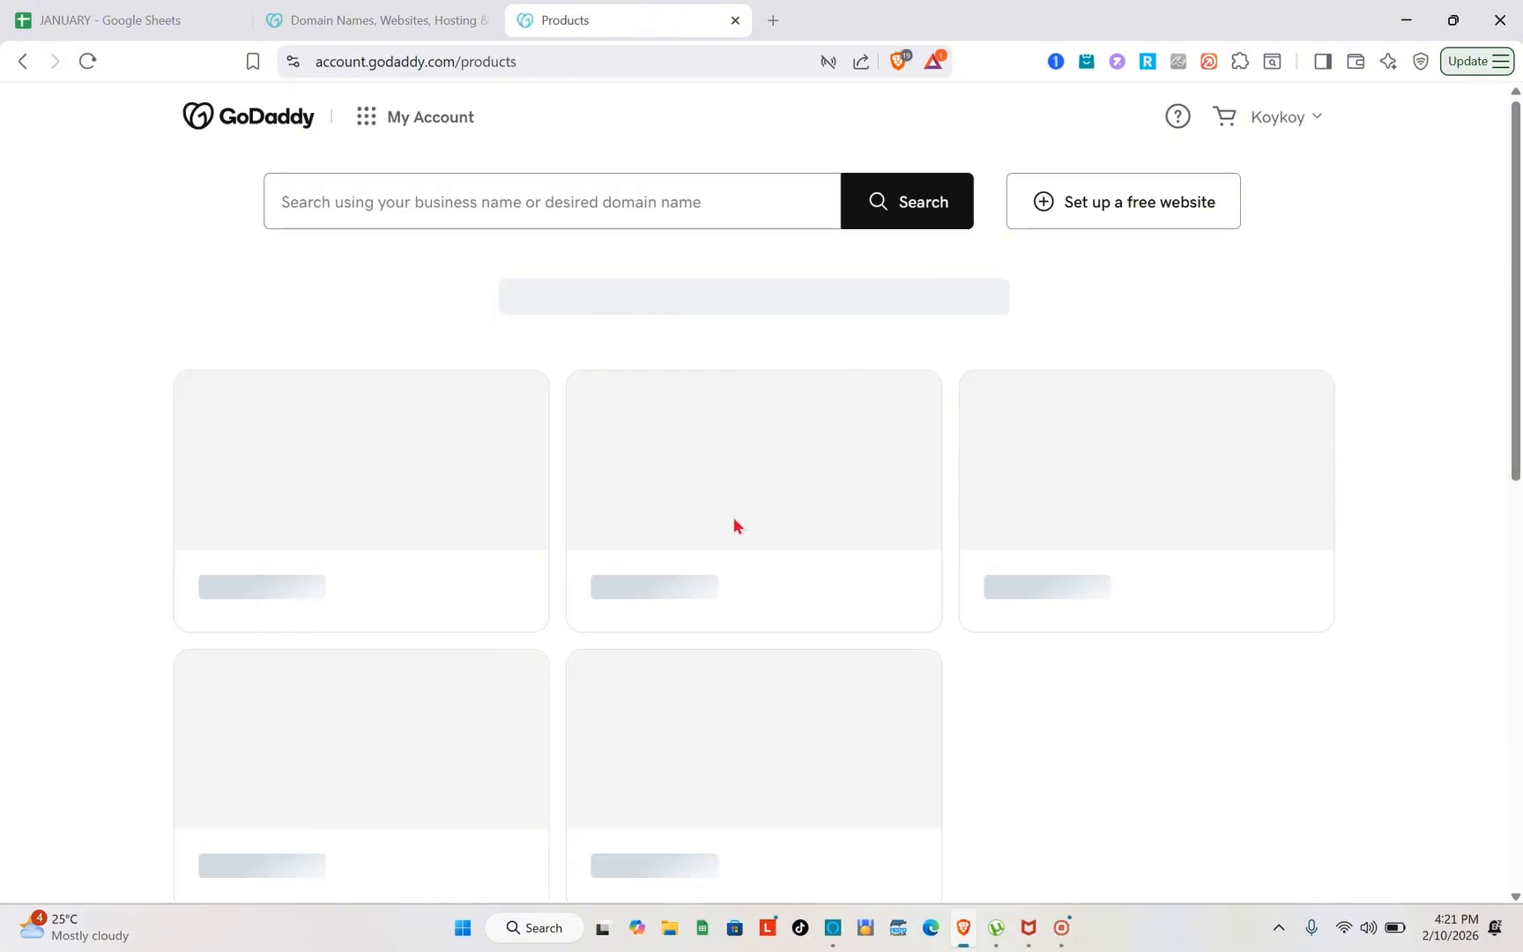
{"action": "scroll", "coordinate": [857, 683], "scroll_direction": "down", "scroll_amount": 1}
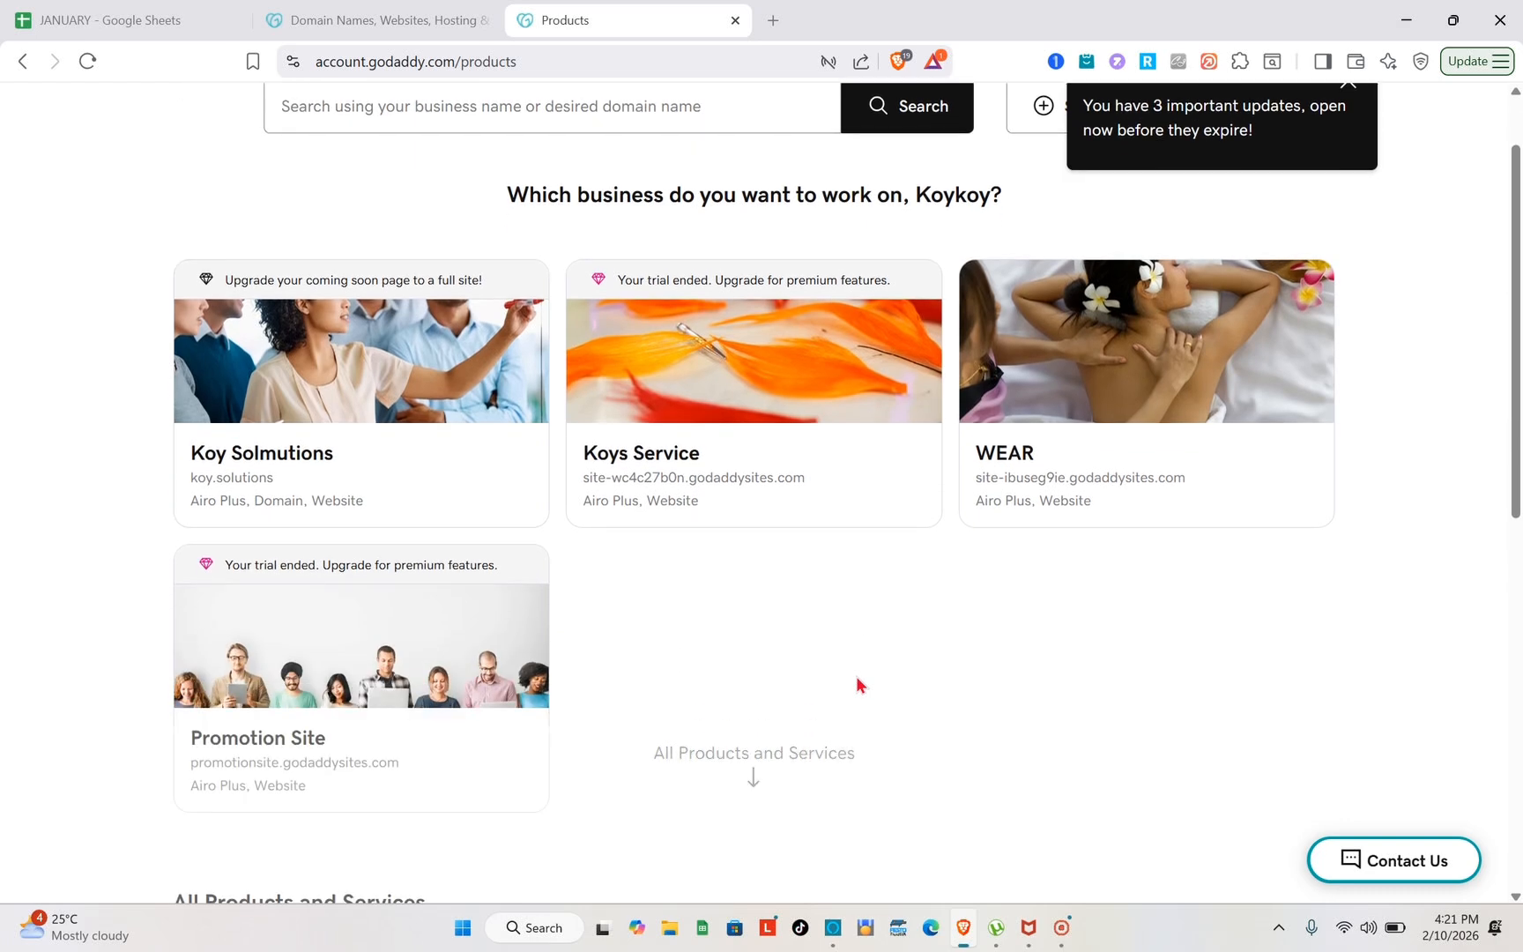
{"action": "scroll", "coordinate": [824, 590], "scroll_direction": "down", "scroll_amount": 1}
{"action": "scroll", "coordinate": [824, 590], "scroll_direction": "up", "scroll_amount": 2}
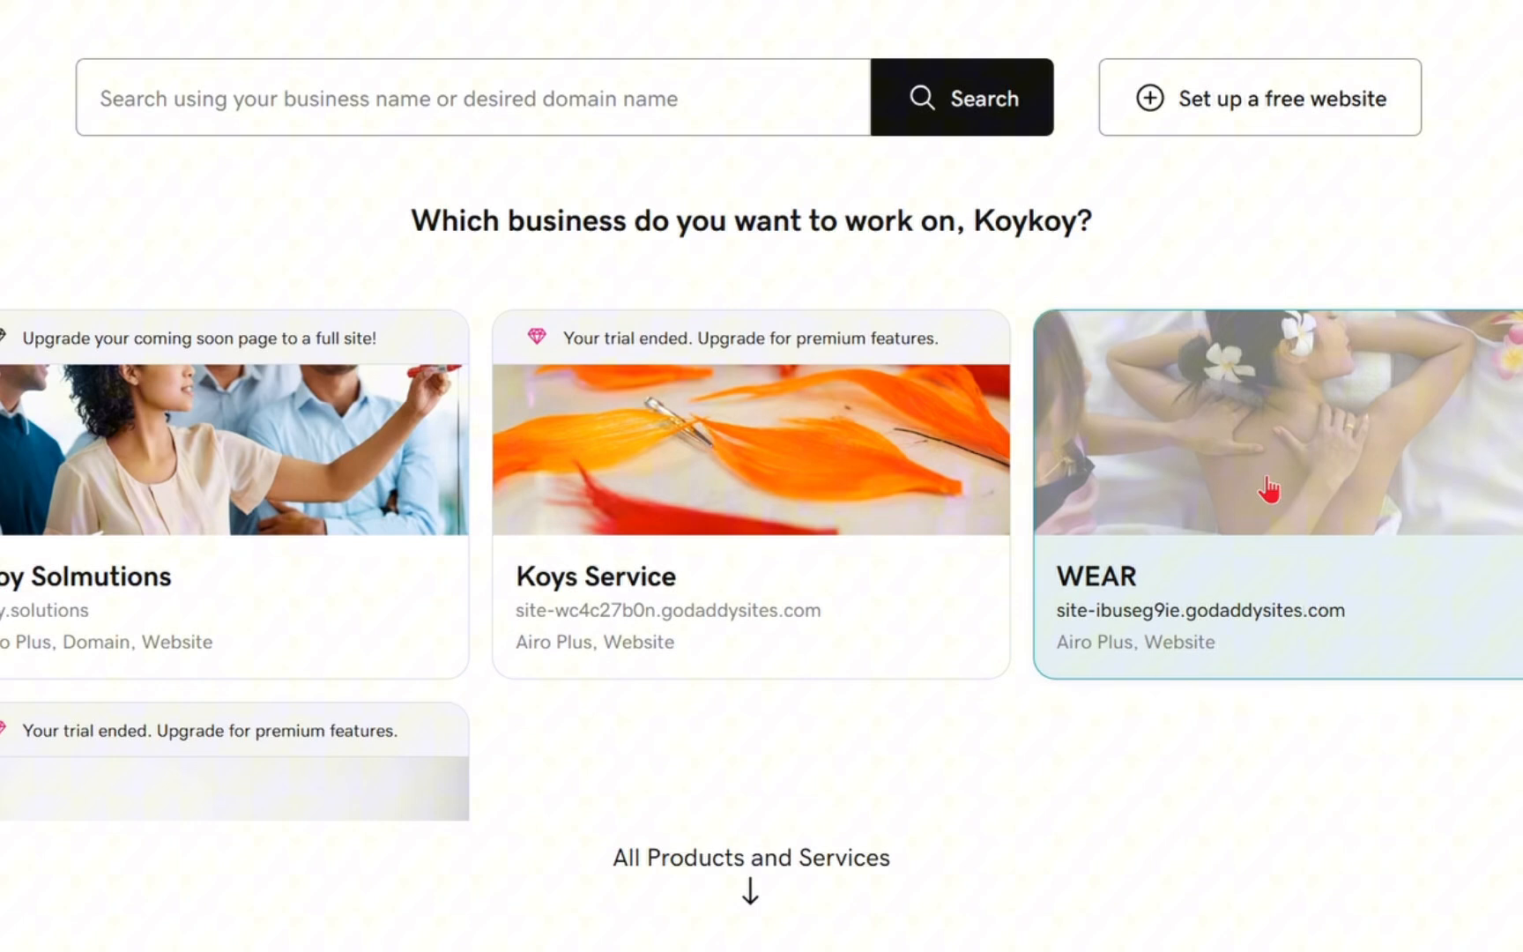
{"action": "left_click", "coordinate": [1130, 477]}
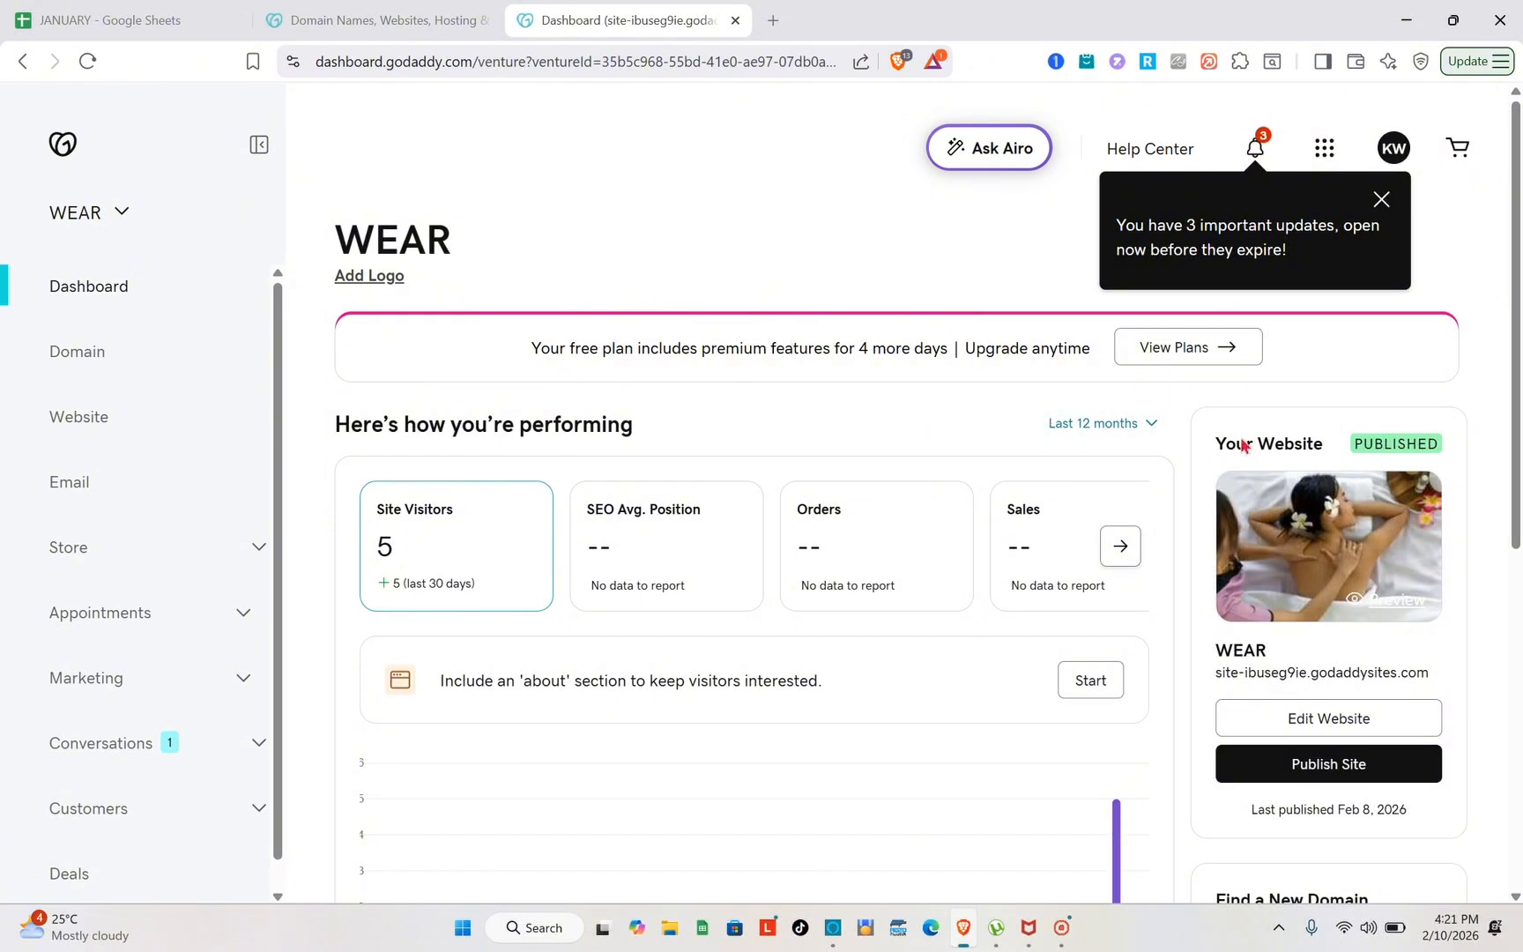
{"action": "left_click", "coordinate": [1351, 728]}
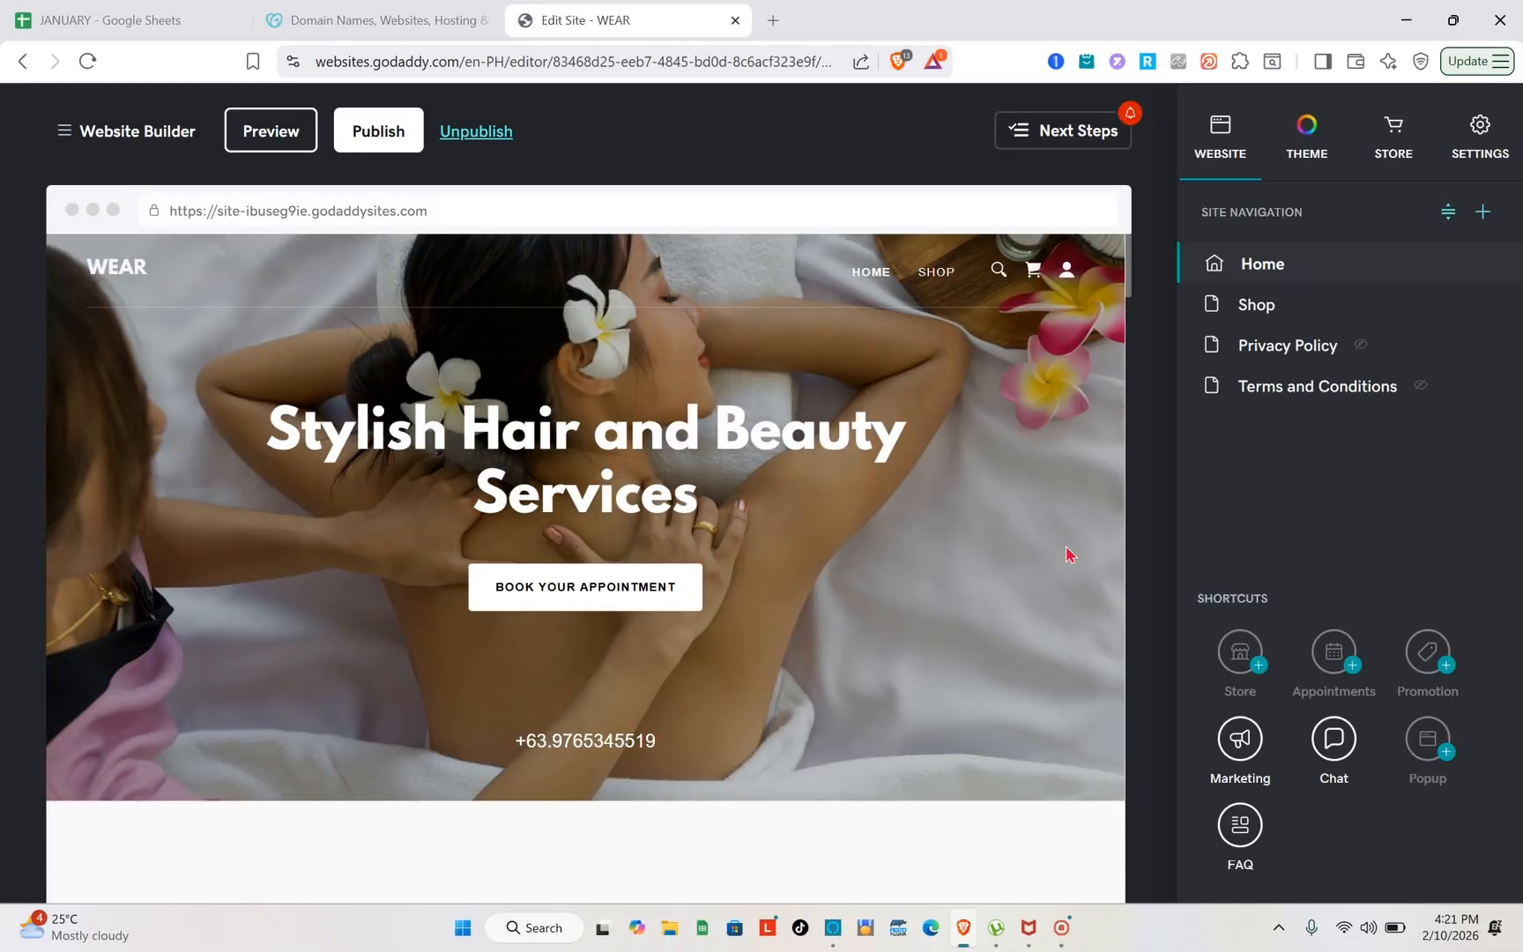
Examine the home page's sections, the other site pages and the store options in the website editor
{"action": "scroll", "coordinate": [817, 652], "scroll_direction": "down", "scroll_amount": 6}
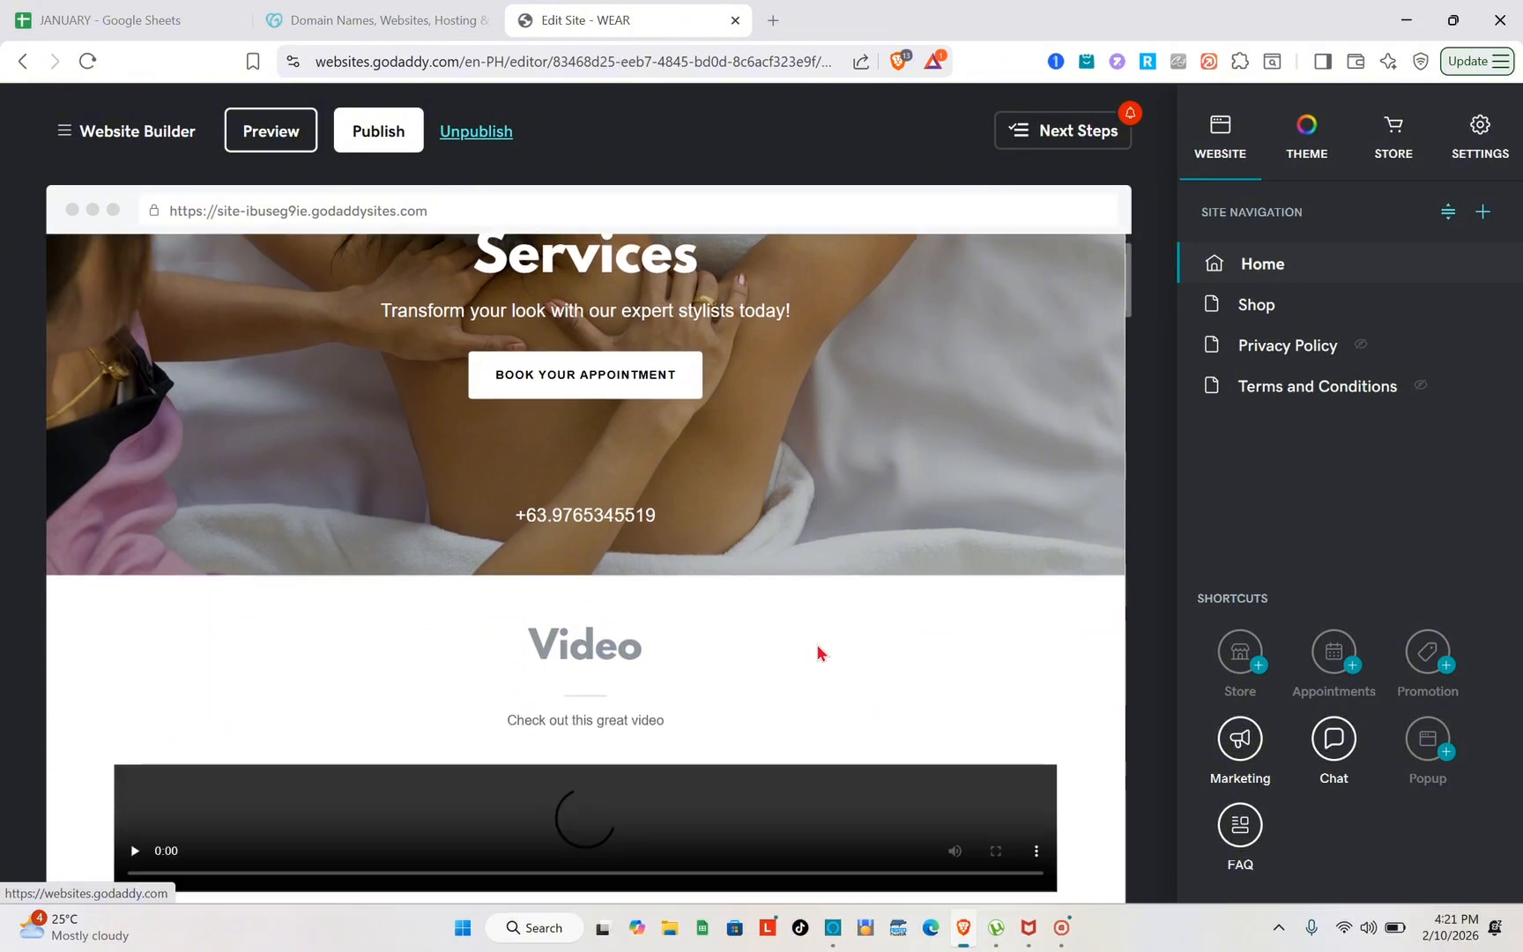
{"action": "scroll", "coordinate": [817, 644], "scroll_direction": "down", "scroll_amount": 8}
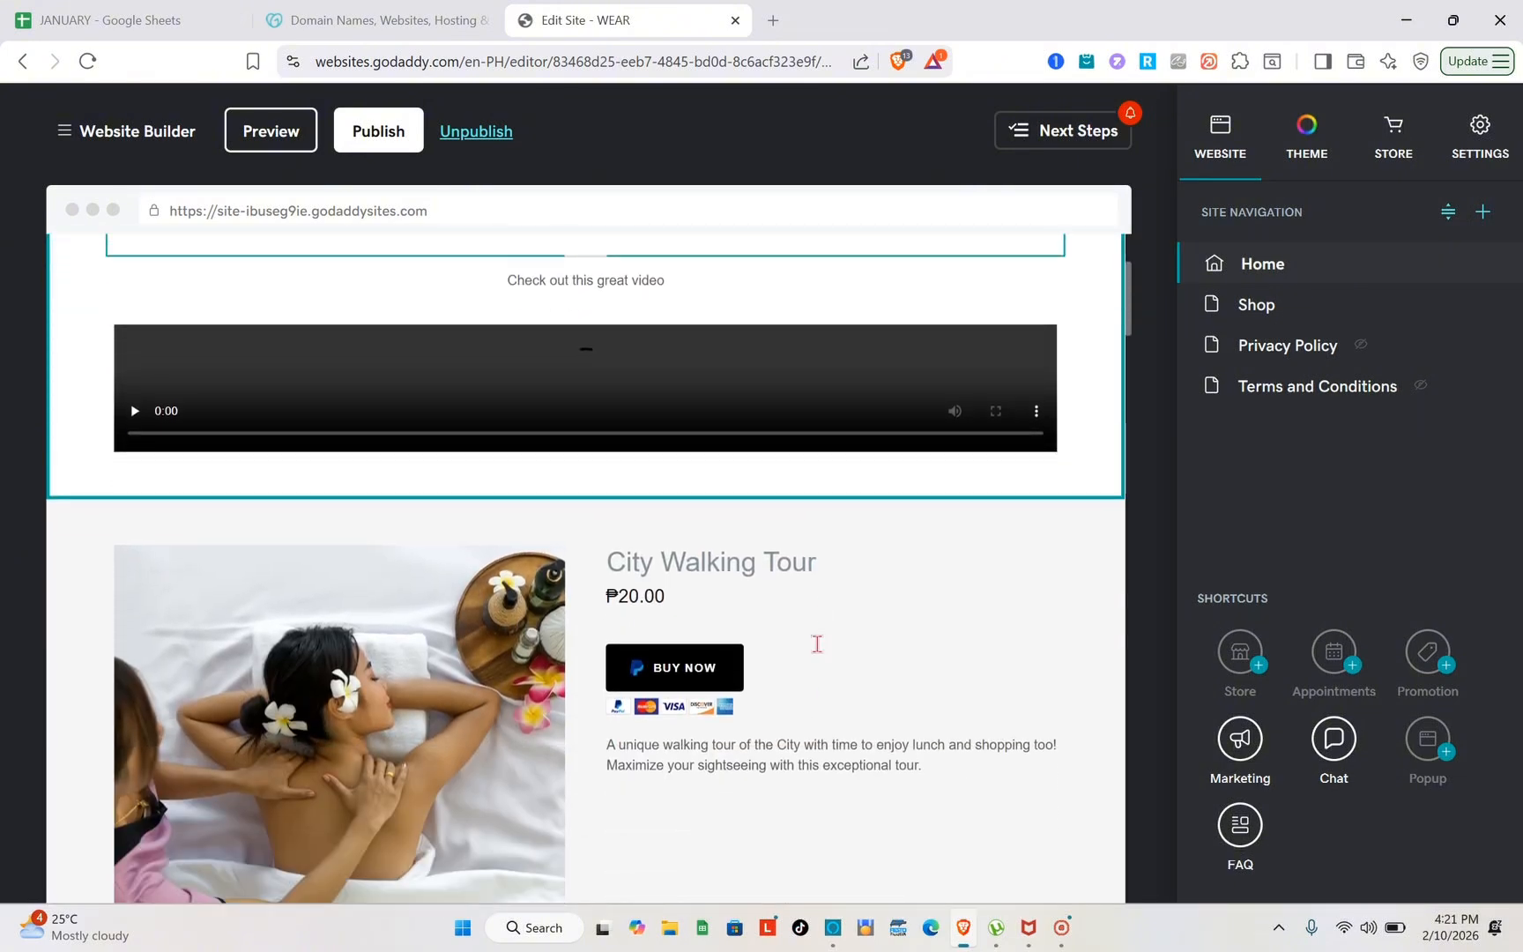
{"action": "scroll", "coordinate": [817, 645], "scroll_direction": "down", "scroll_amount": 3}
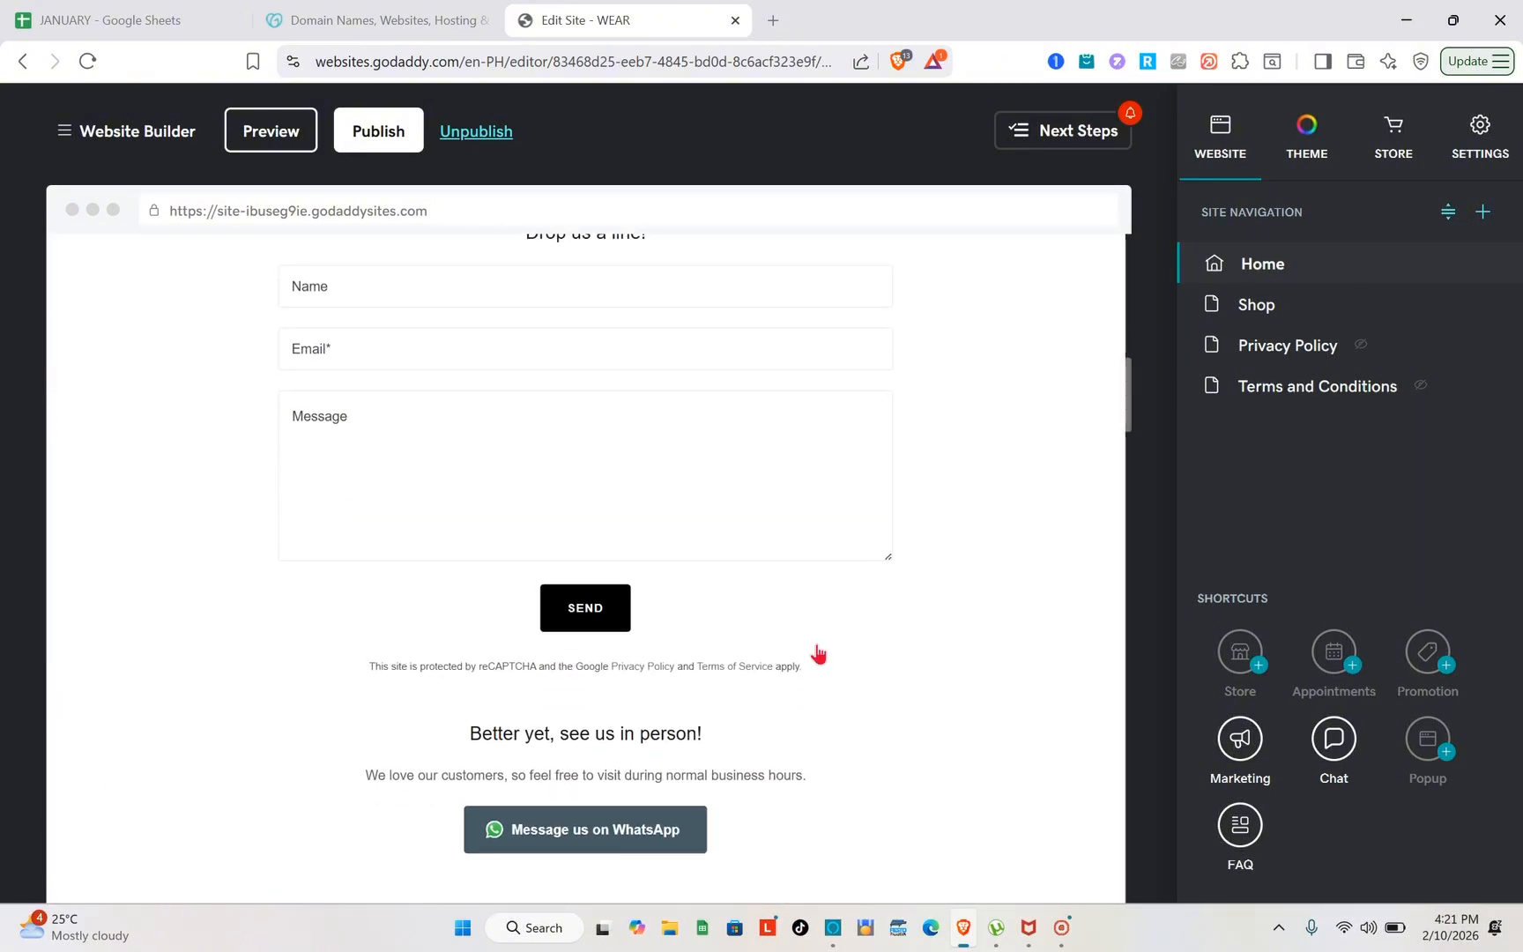
{"action": "scroll", "coordinate": [818, 650], "scroll_direction": "up", "scroll_amount": 12}
{"action": "scroll", "coordinate": [818, 654], "scroll_direction": "up", "scroll_amount": 4}
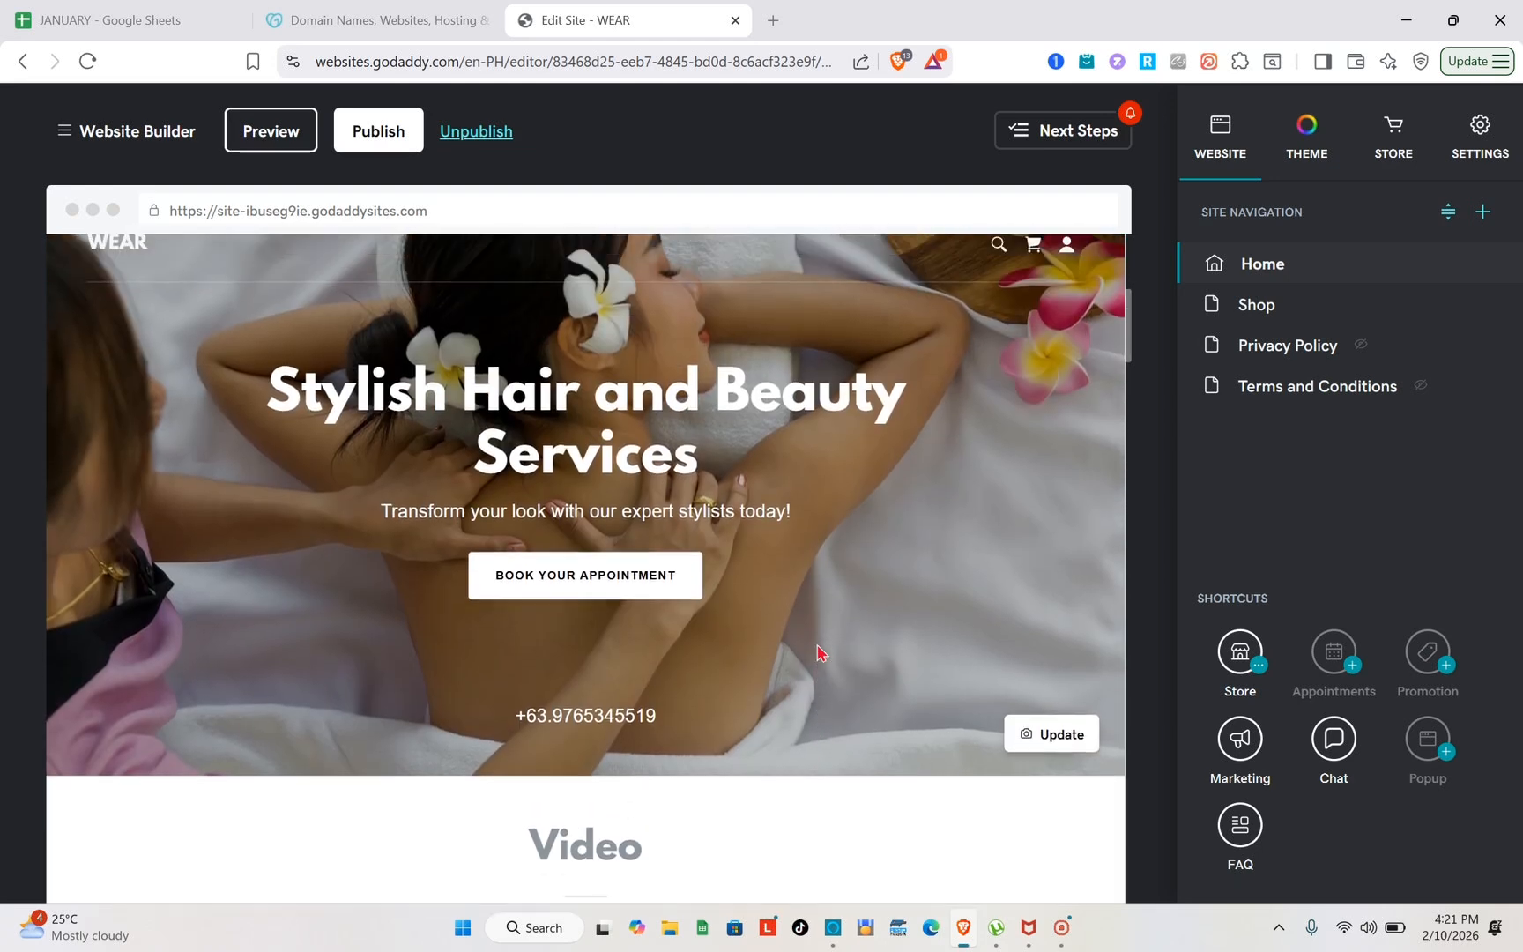
{"action": "left_click", "coordinate": [1251, 308]}
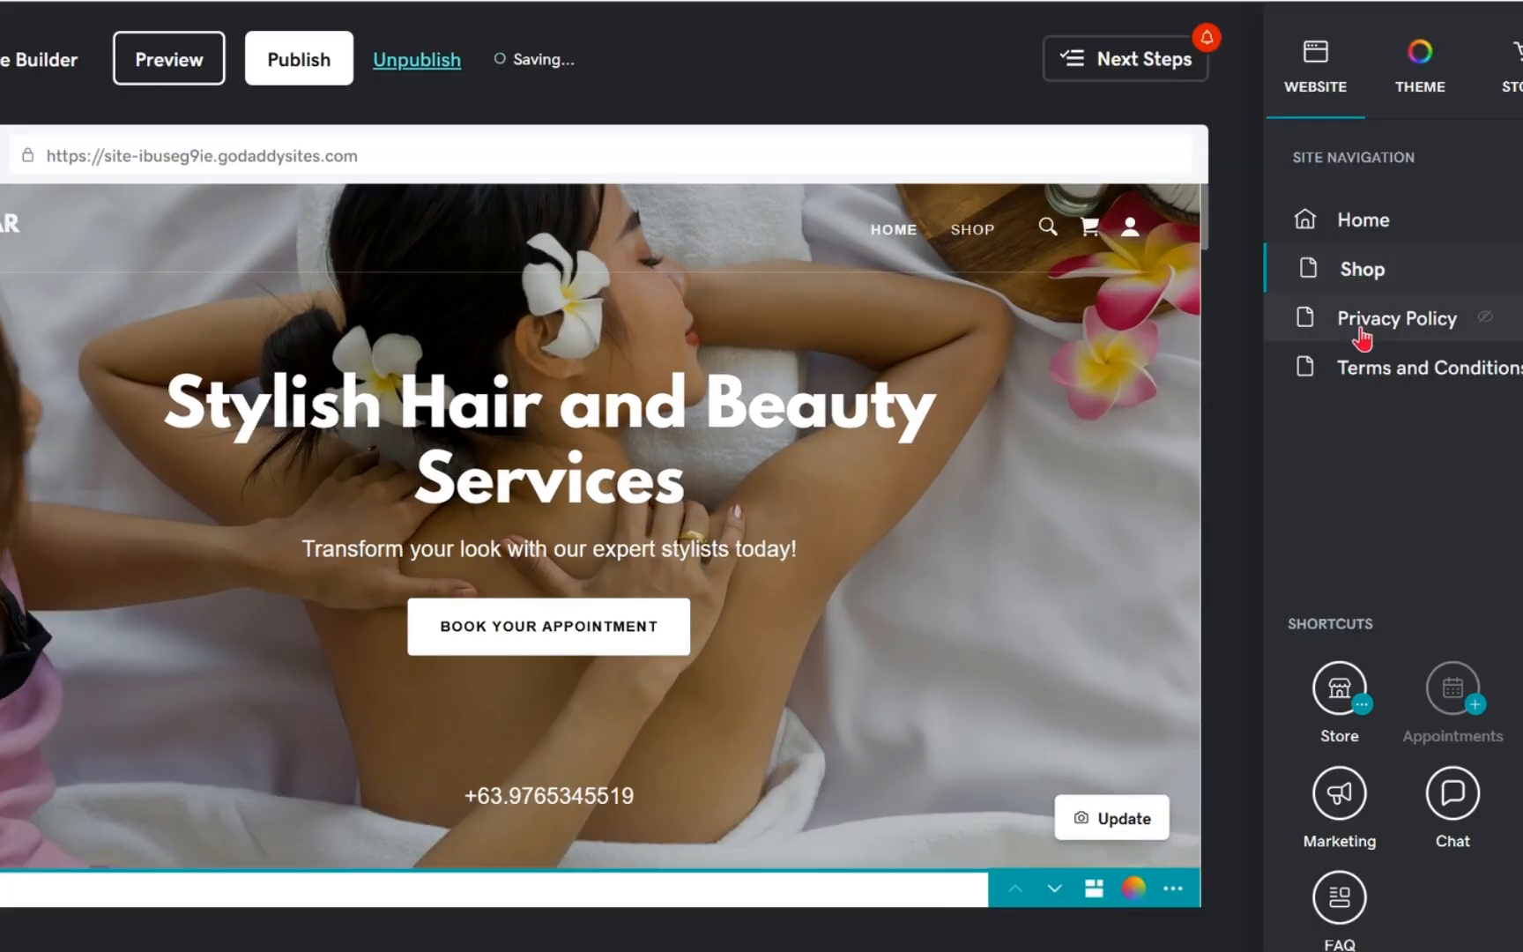
{"action": "left_click", "coordinate": [1362, 334]}
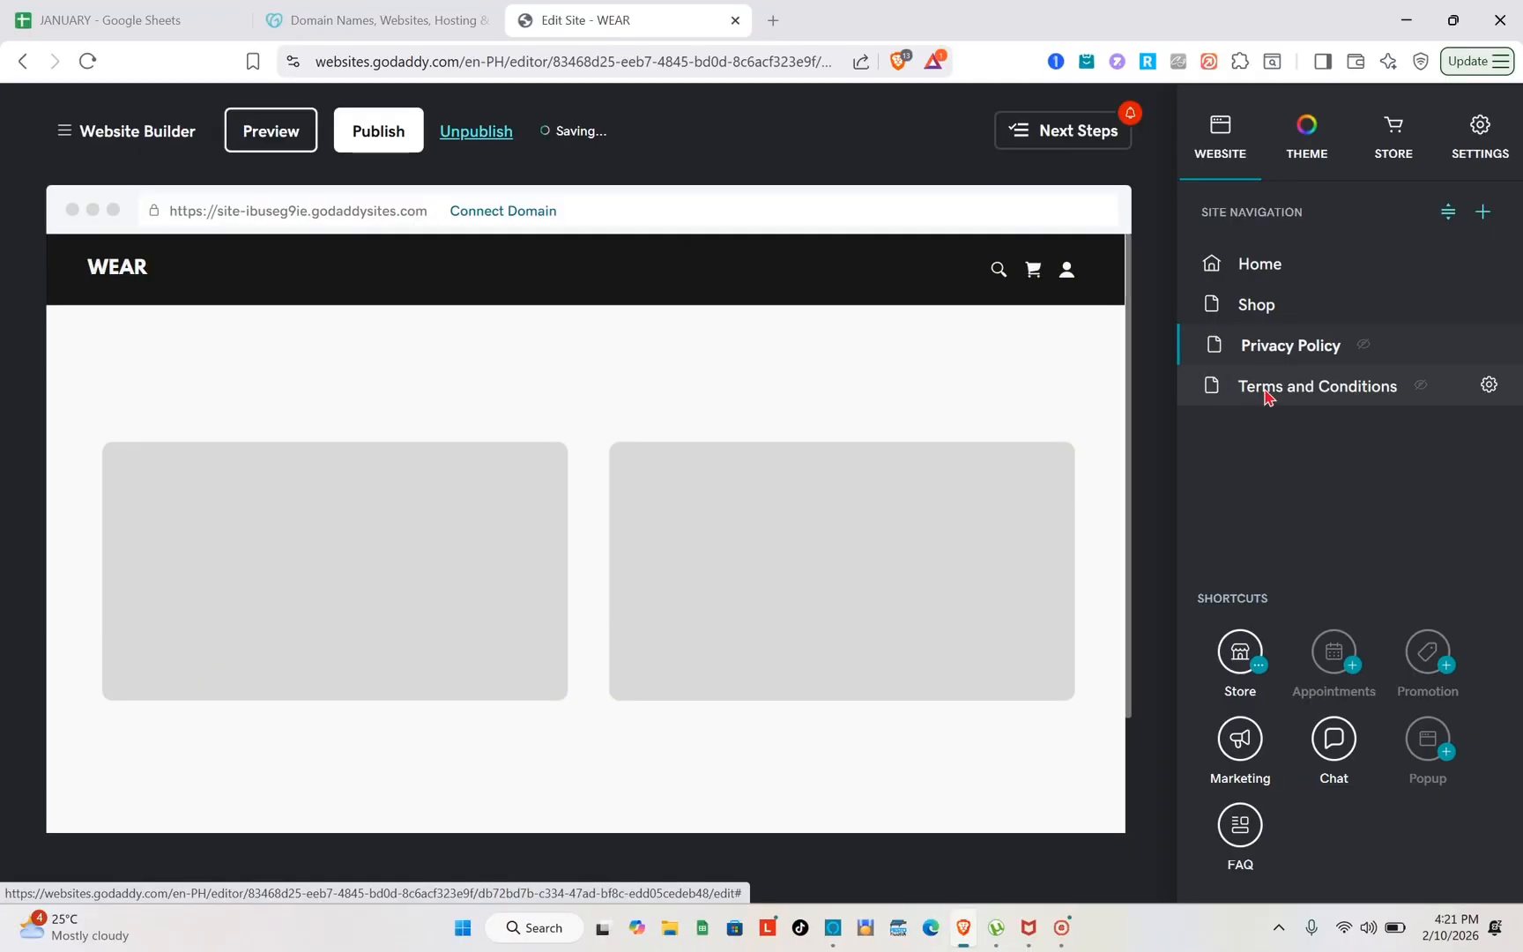
{"action": "left_click", "coordinate": [1264, 391]}
{"action": "left_click", "coordinate": [1493, 118]}
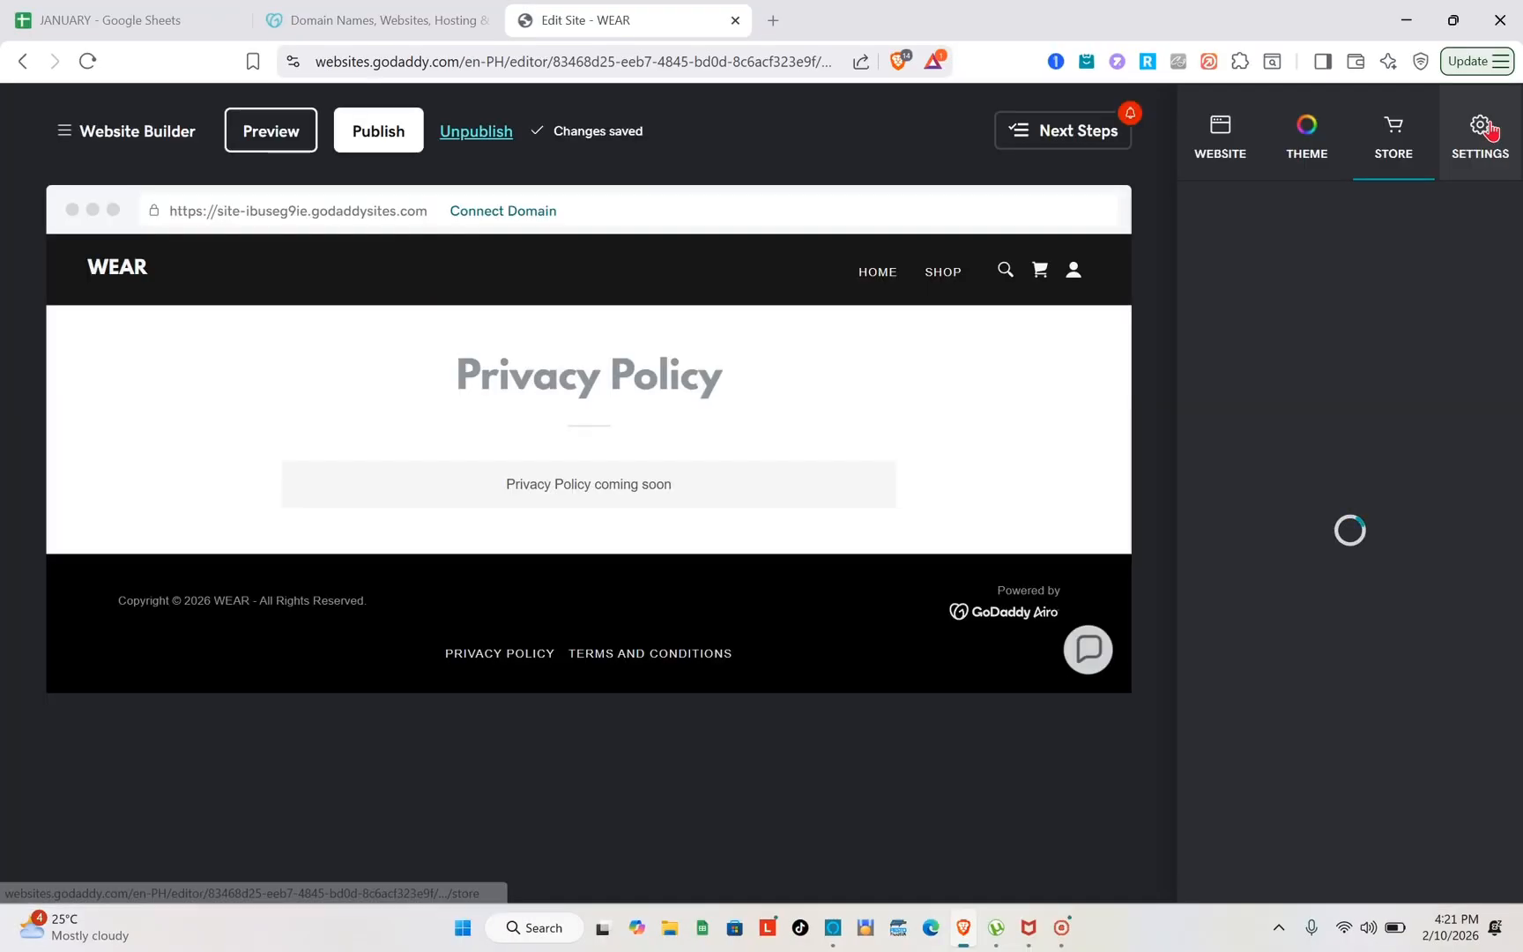
{"action": "left_click", "coordinate": [1234, 157]}
Search the section library for "reviews" and add a Reviews section above the home page's newsletter sign-up
{"action": "left_click", "coordinate": [1253, 274]}
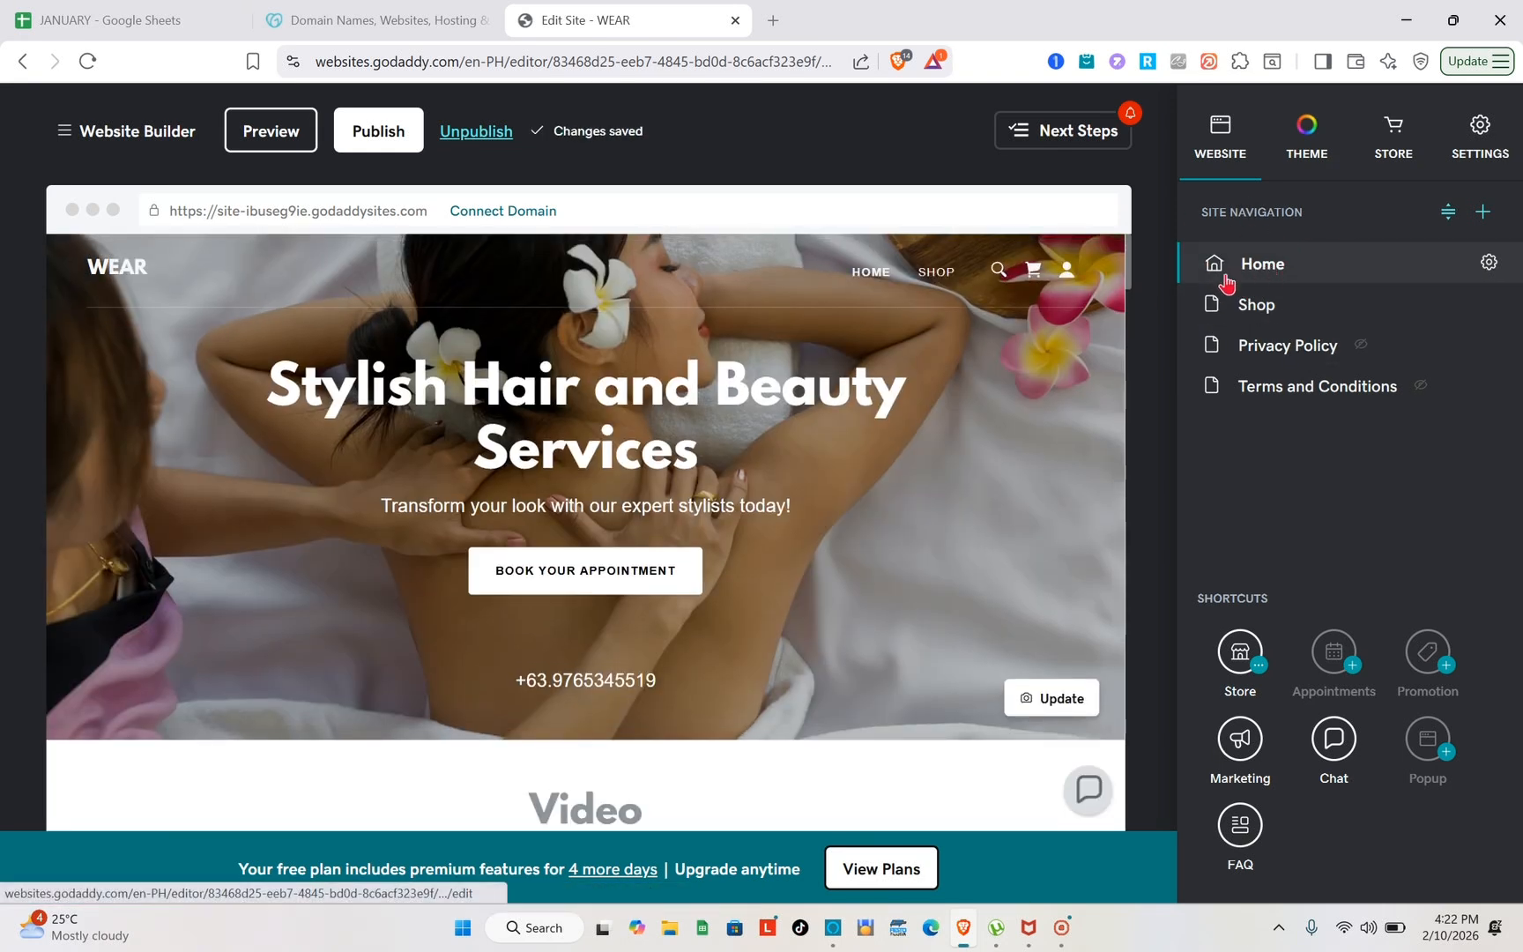
{"action": "scroll", "coordinate": [656, 638], "scroll_direction": "down", "scroll_amount": 5}
{"action": "scroll", "coordinate": [657, 638], "scroll_direction": "down", "scroll_amount": 10}
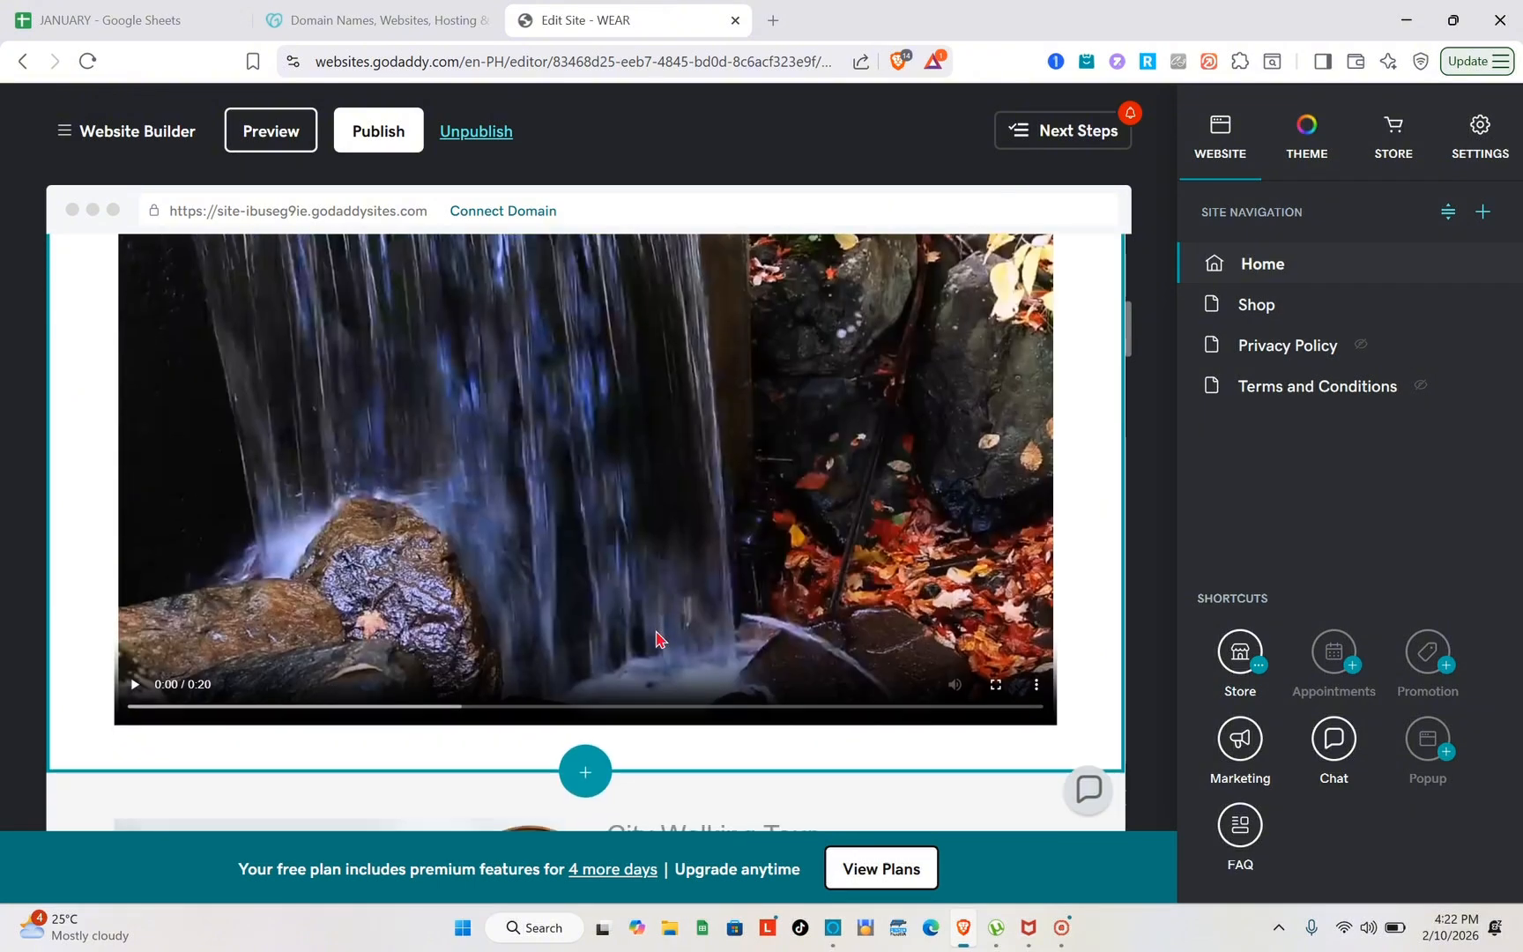
{"action": "scroll", "coordinate": [656, 638], "scroll_direction": "down", "scroll_amount": 10}
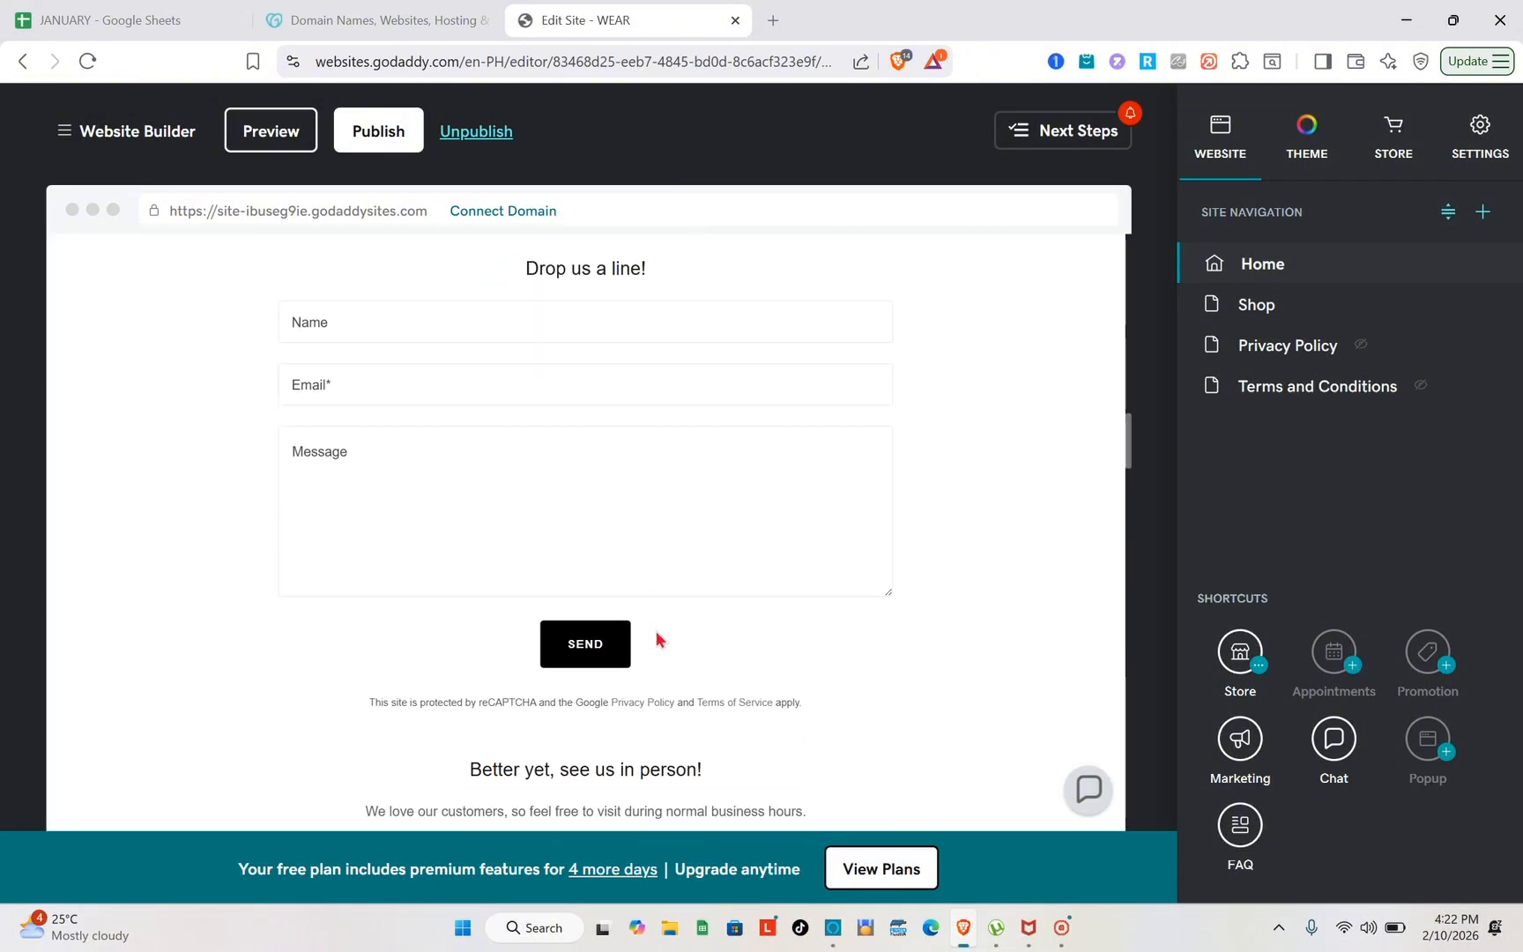
{"action": "scroll", "coordinate": [657, 638], "scroll_direction": "down", "scroll_amount": 10}
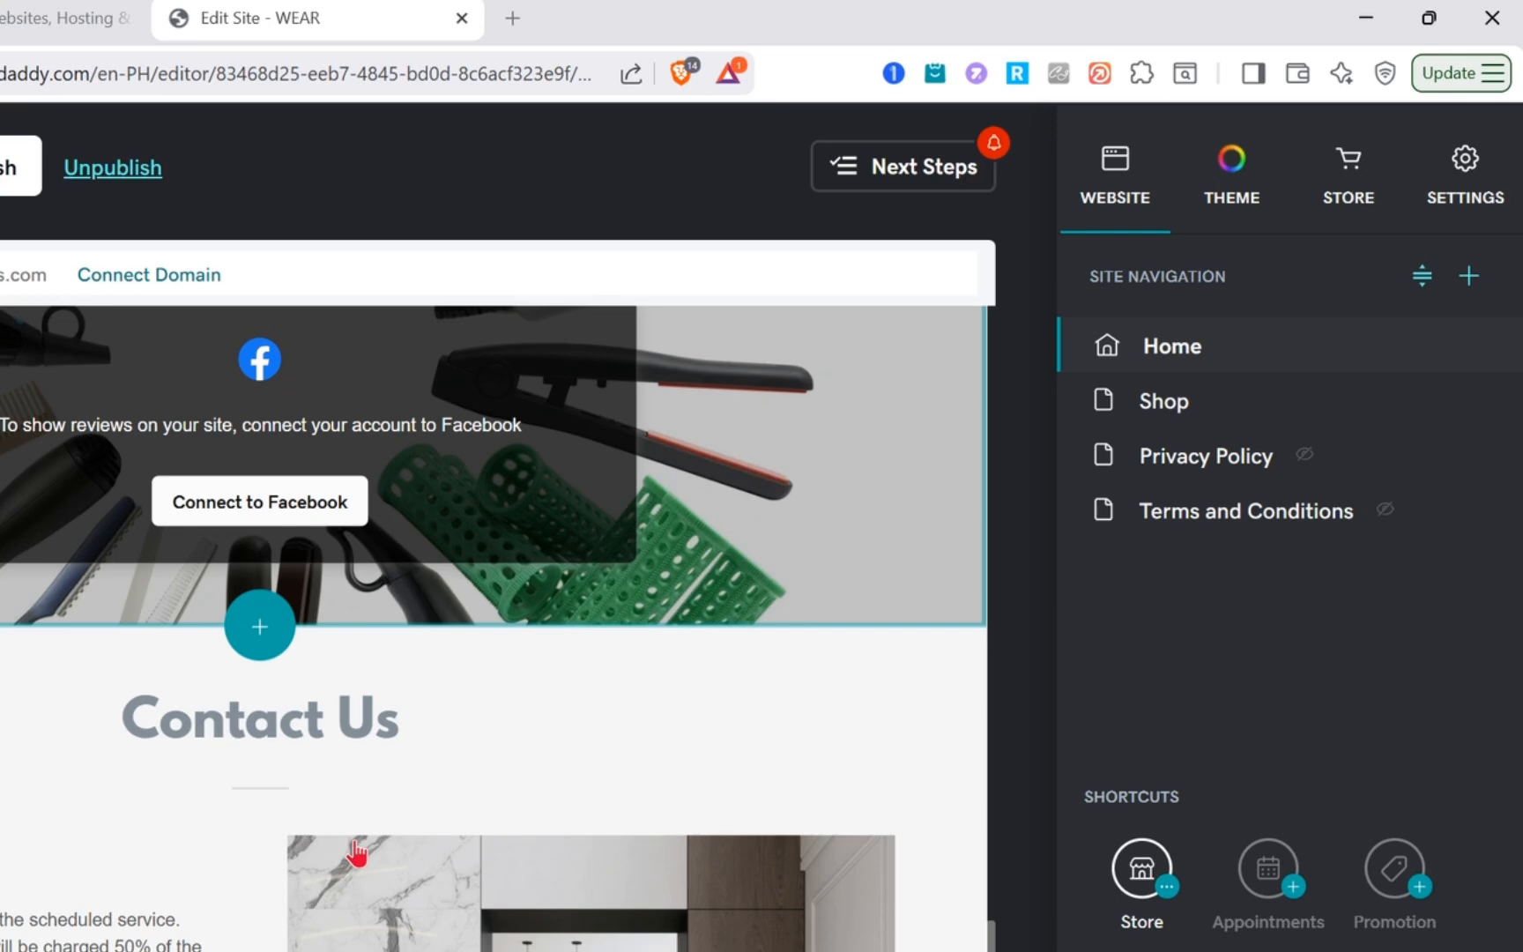
{"action": "scroll", "coordinate": [355, 853], "scroll_direction": "down", "scroll_amount": 8}
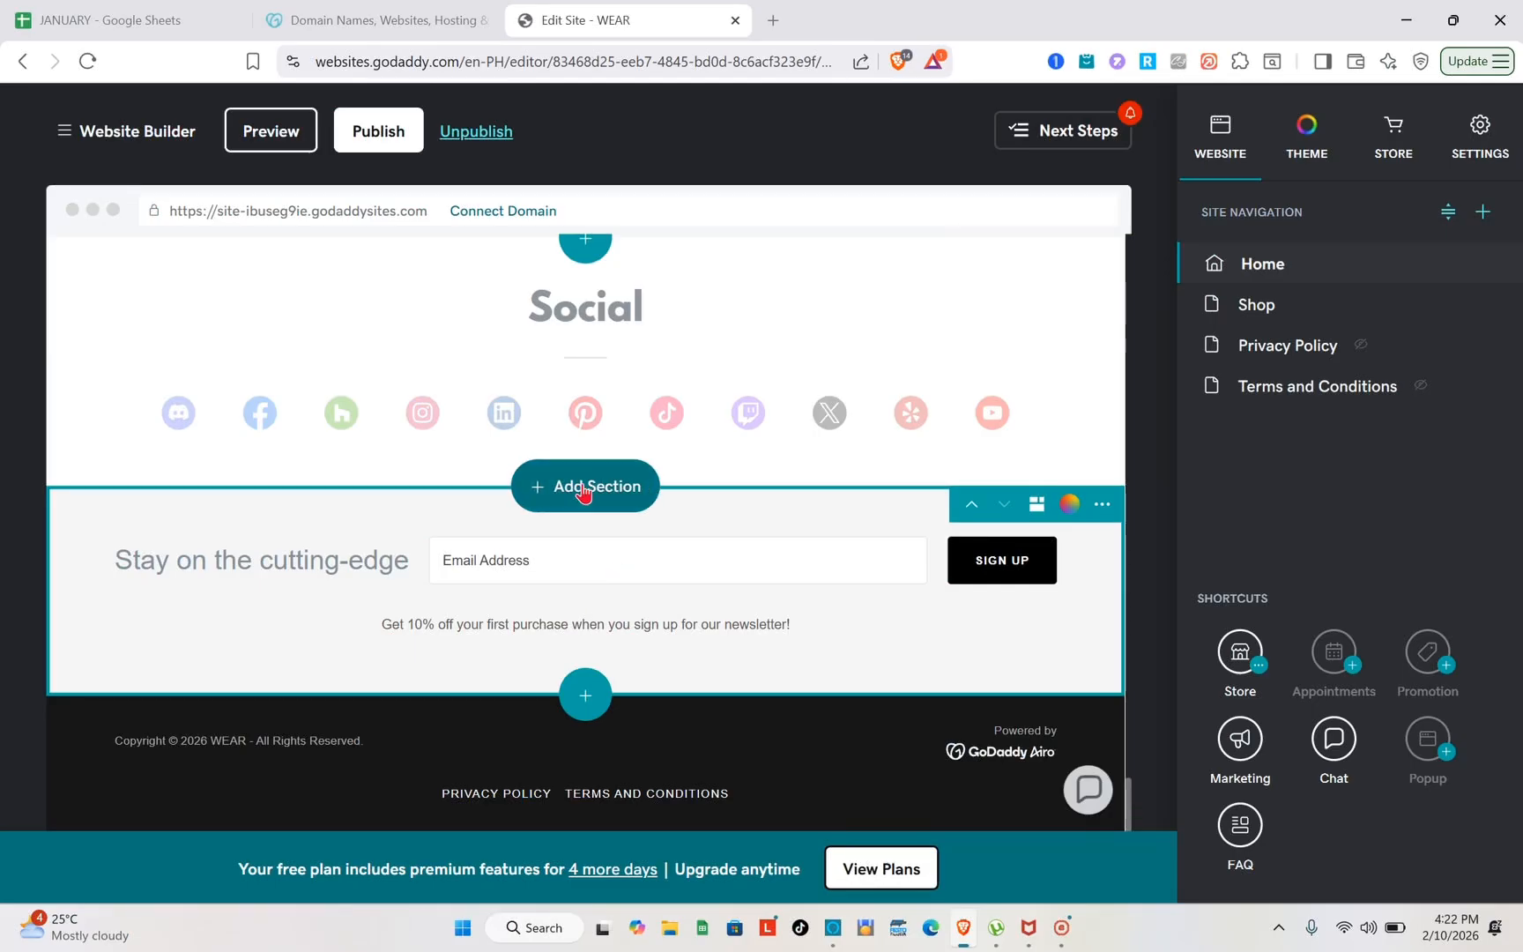
{"action": "left_click", "coordinate": [584, 491]}
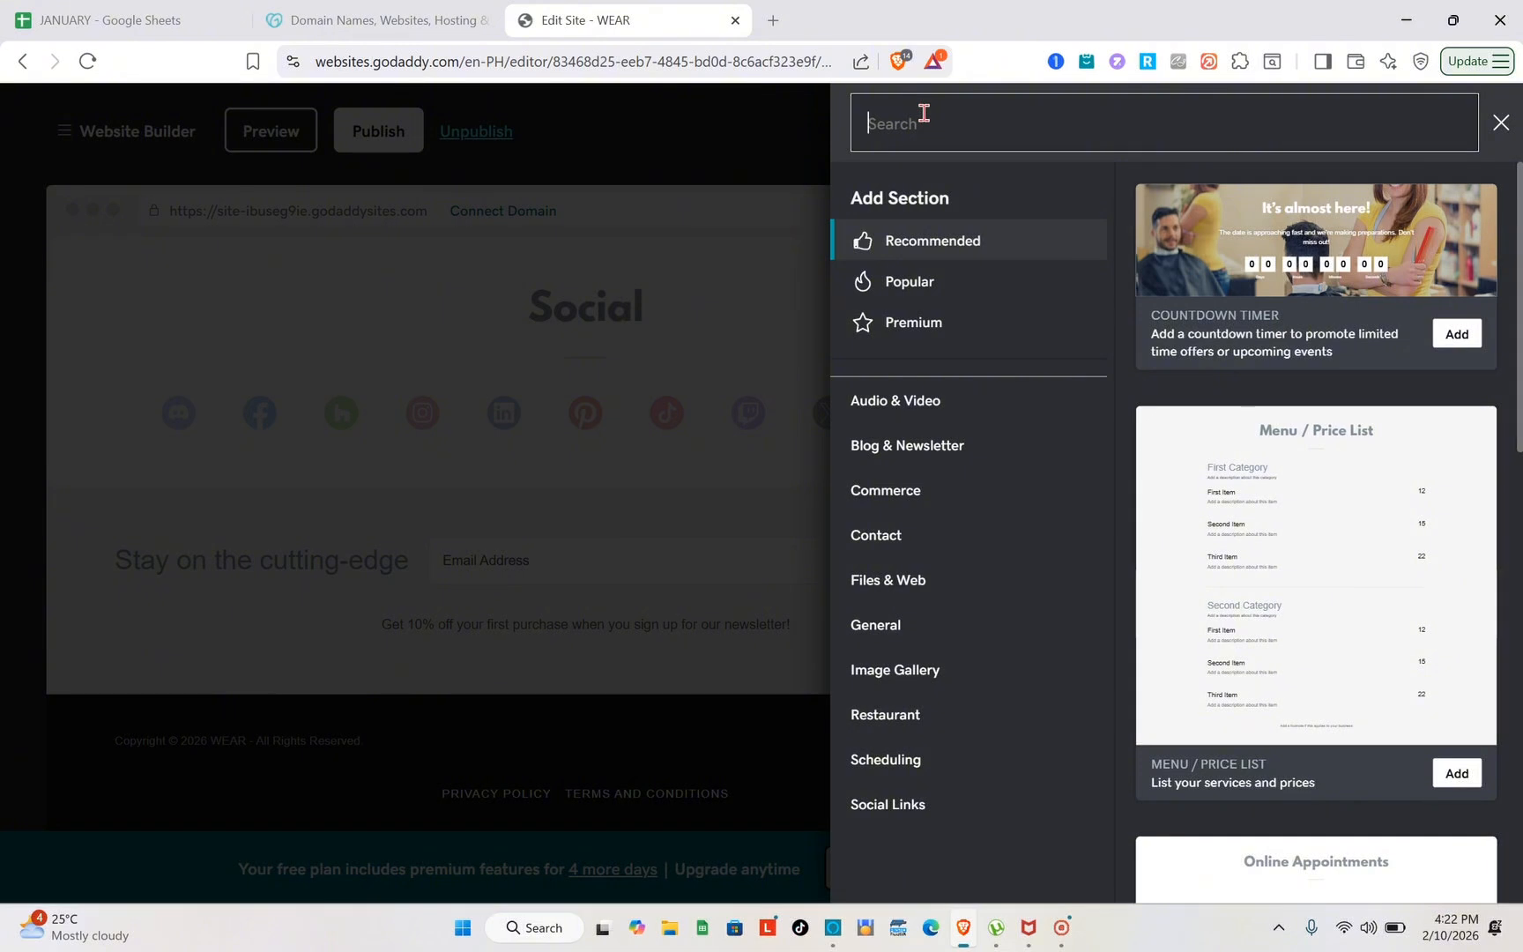
{"action": "type", "text": "revi"}
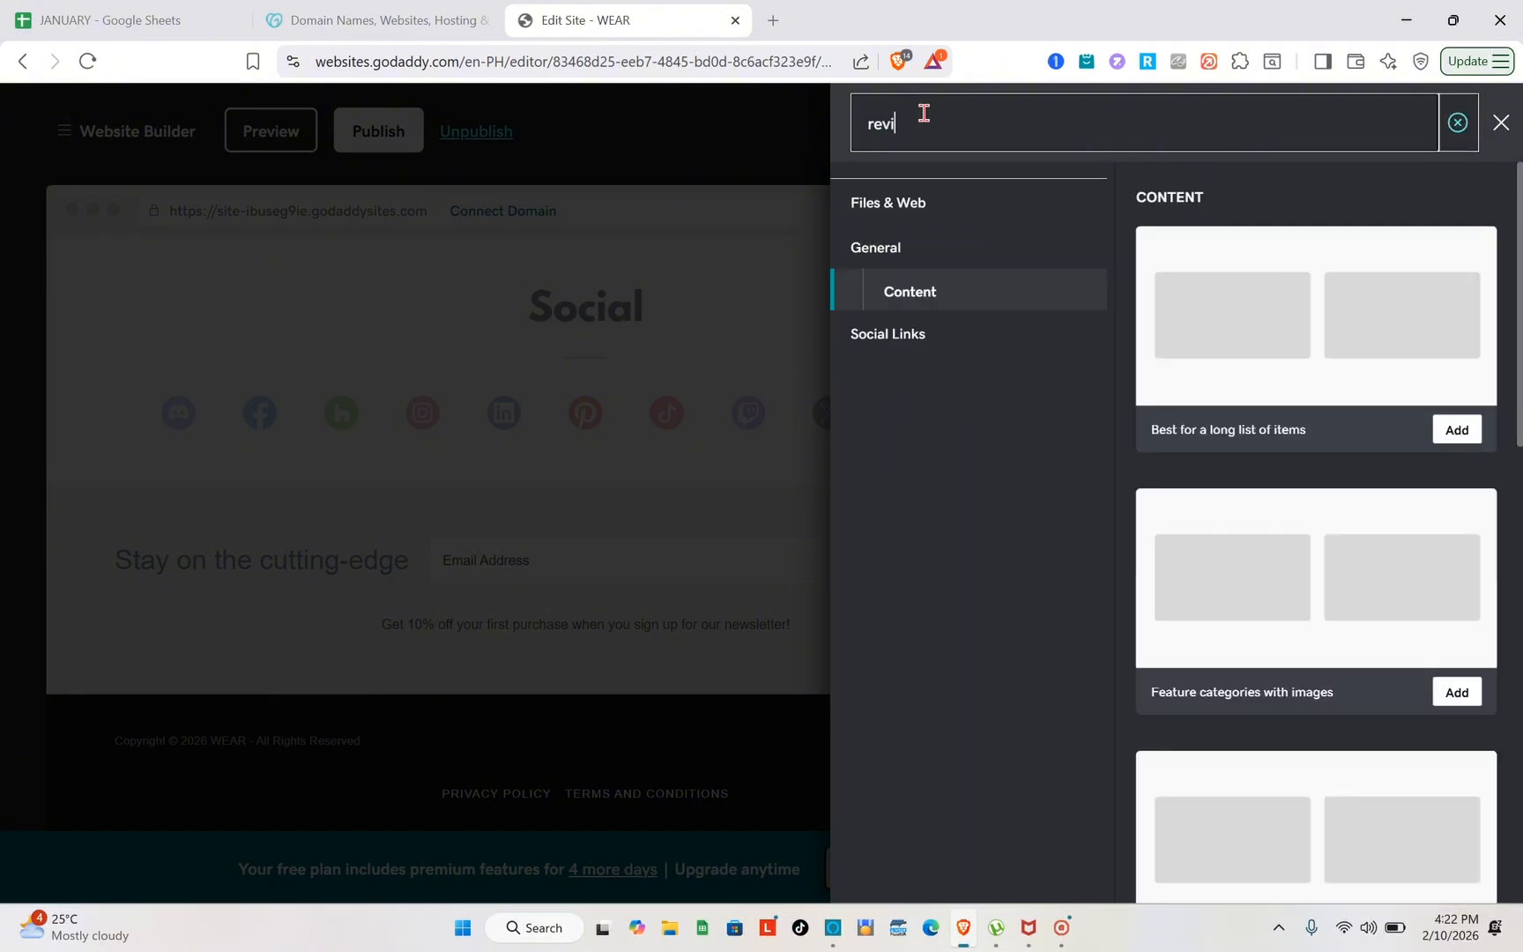
{"action": "type", "text": "ews"}
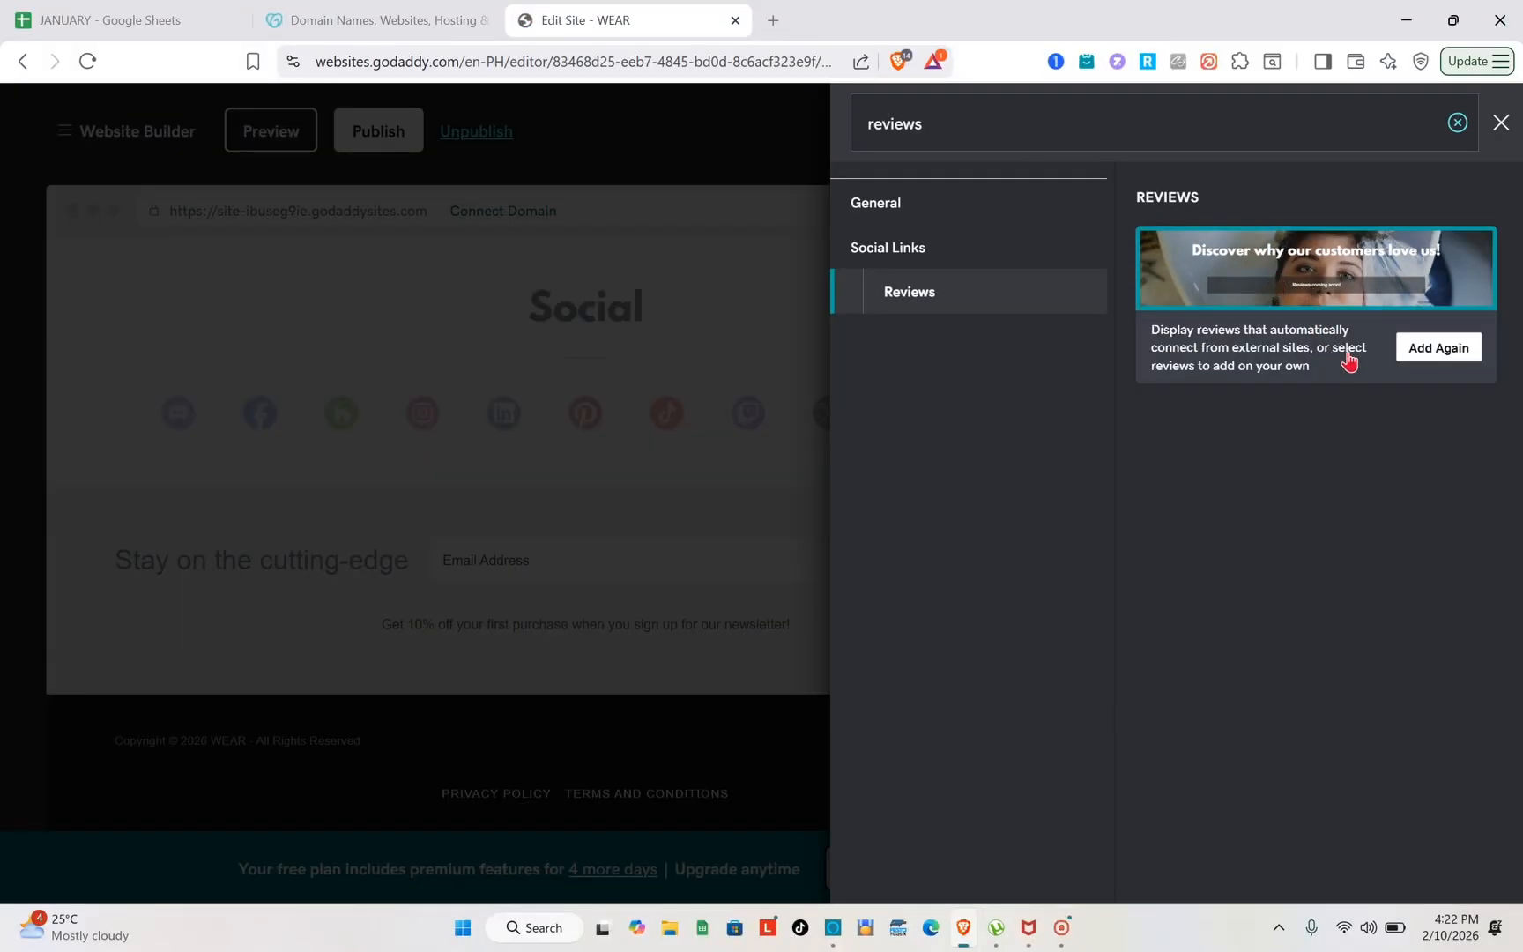
{"action": "left_click", "coordinate": [1435, 351]}
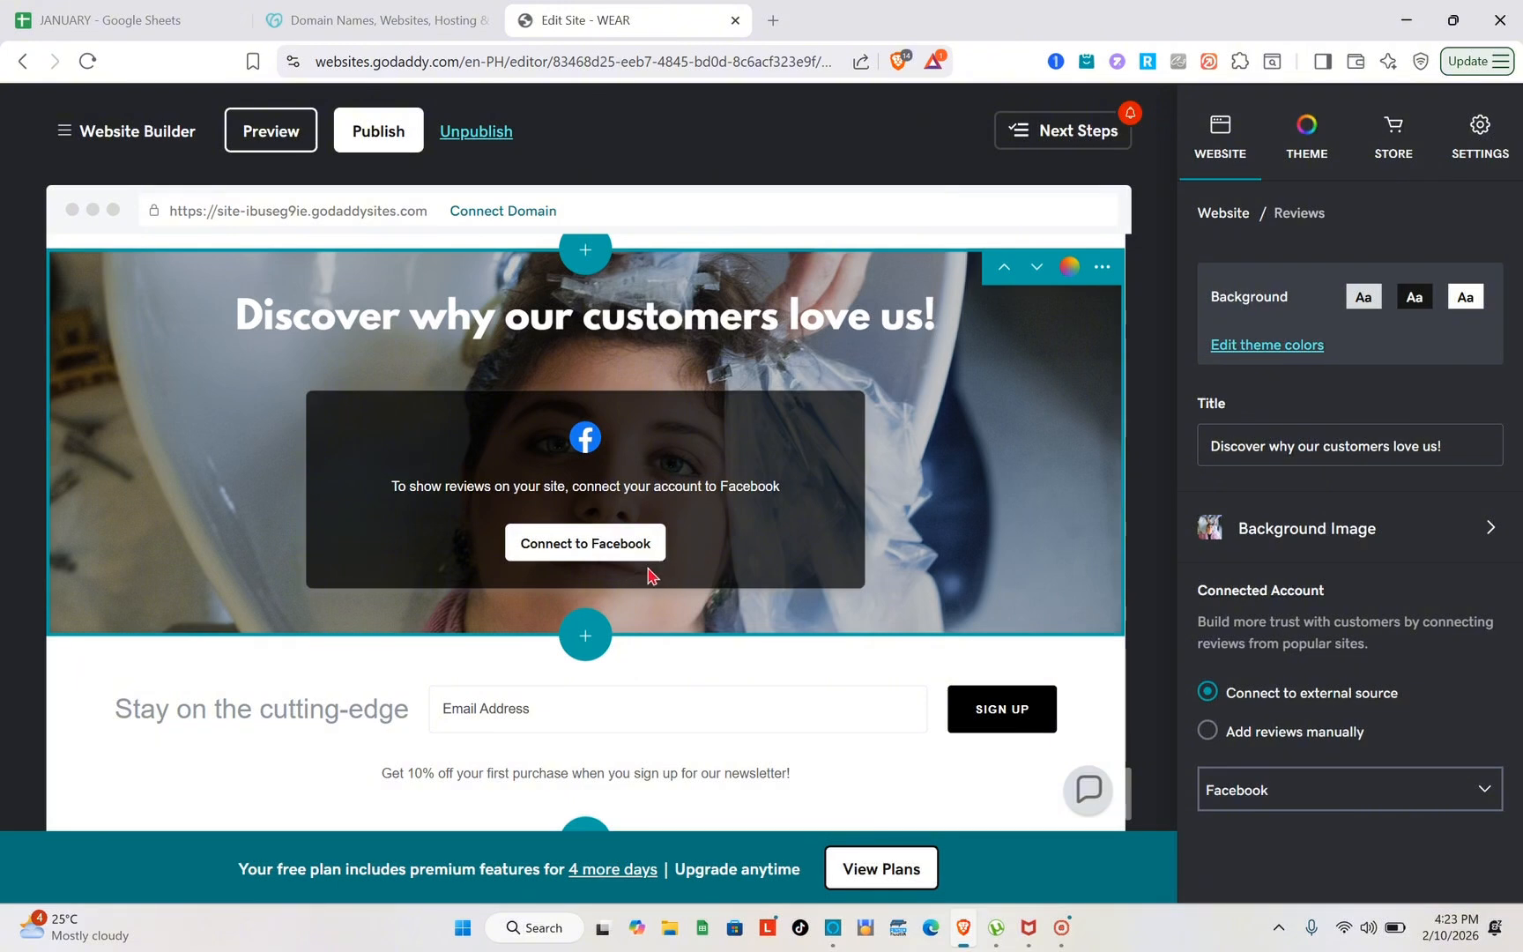
Try connecting the reviews to Facebook, and set the section's external source to Google My Business
{"action": "left_click", "coordinate": [606, 549]}
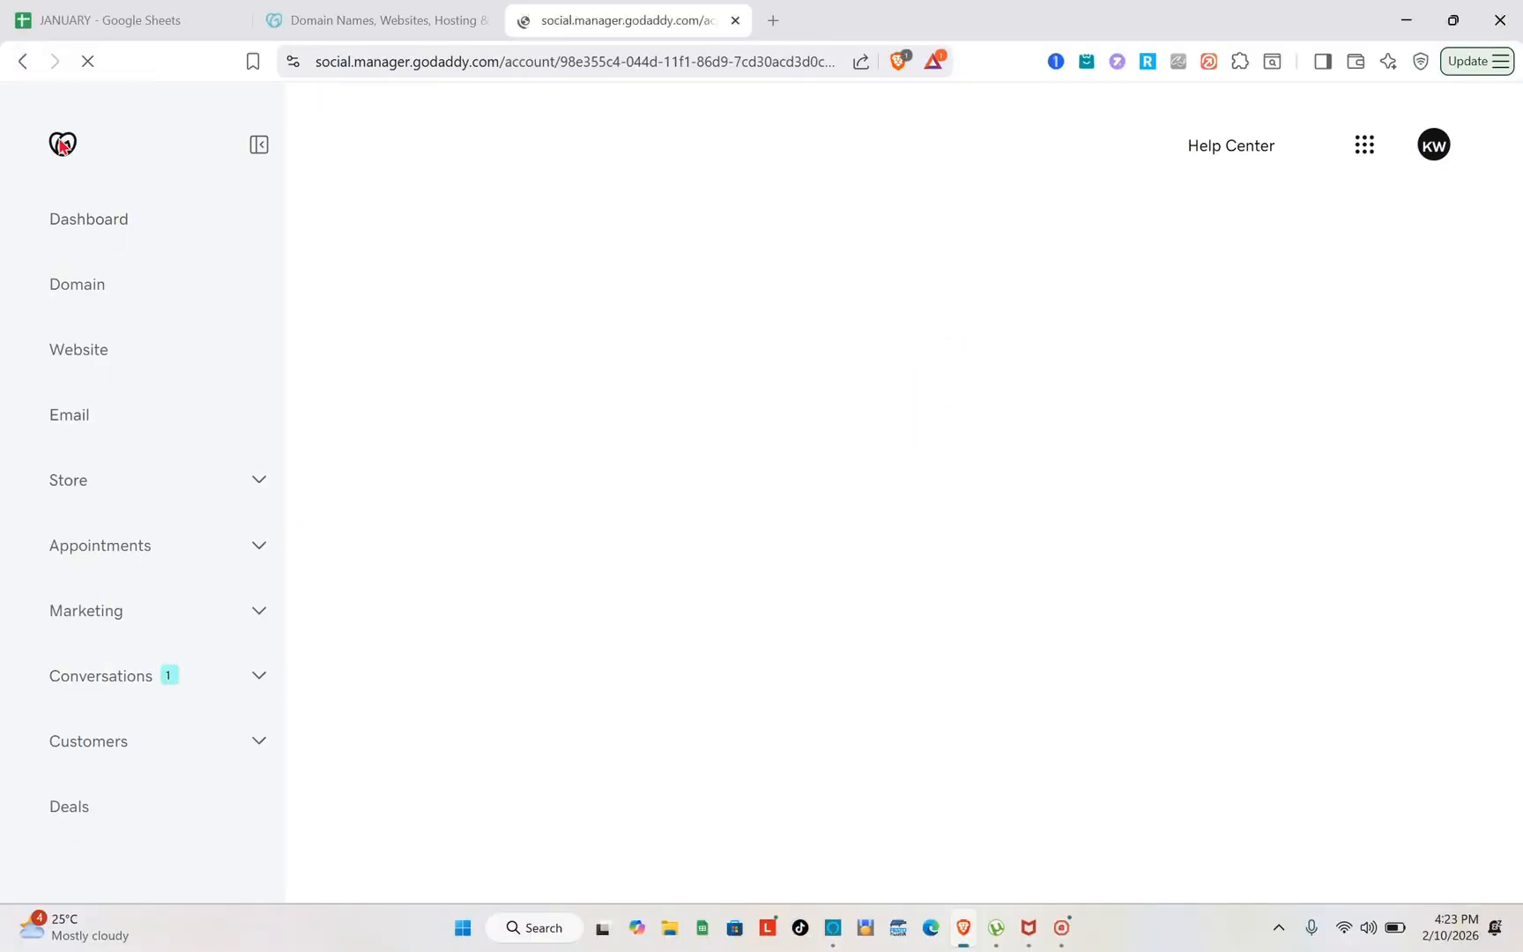
{"action": "left_click", "coordinate": [23, 62]}
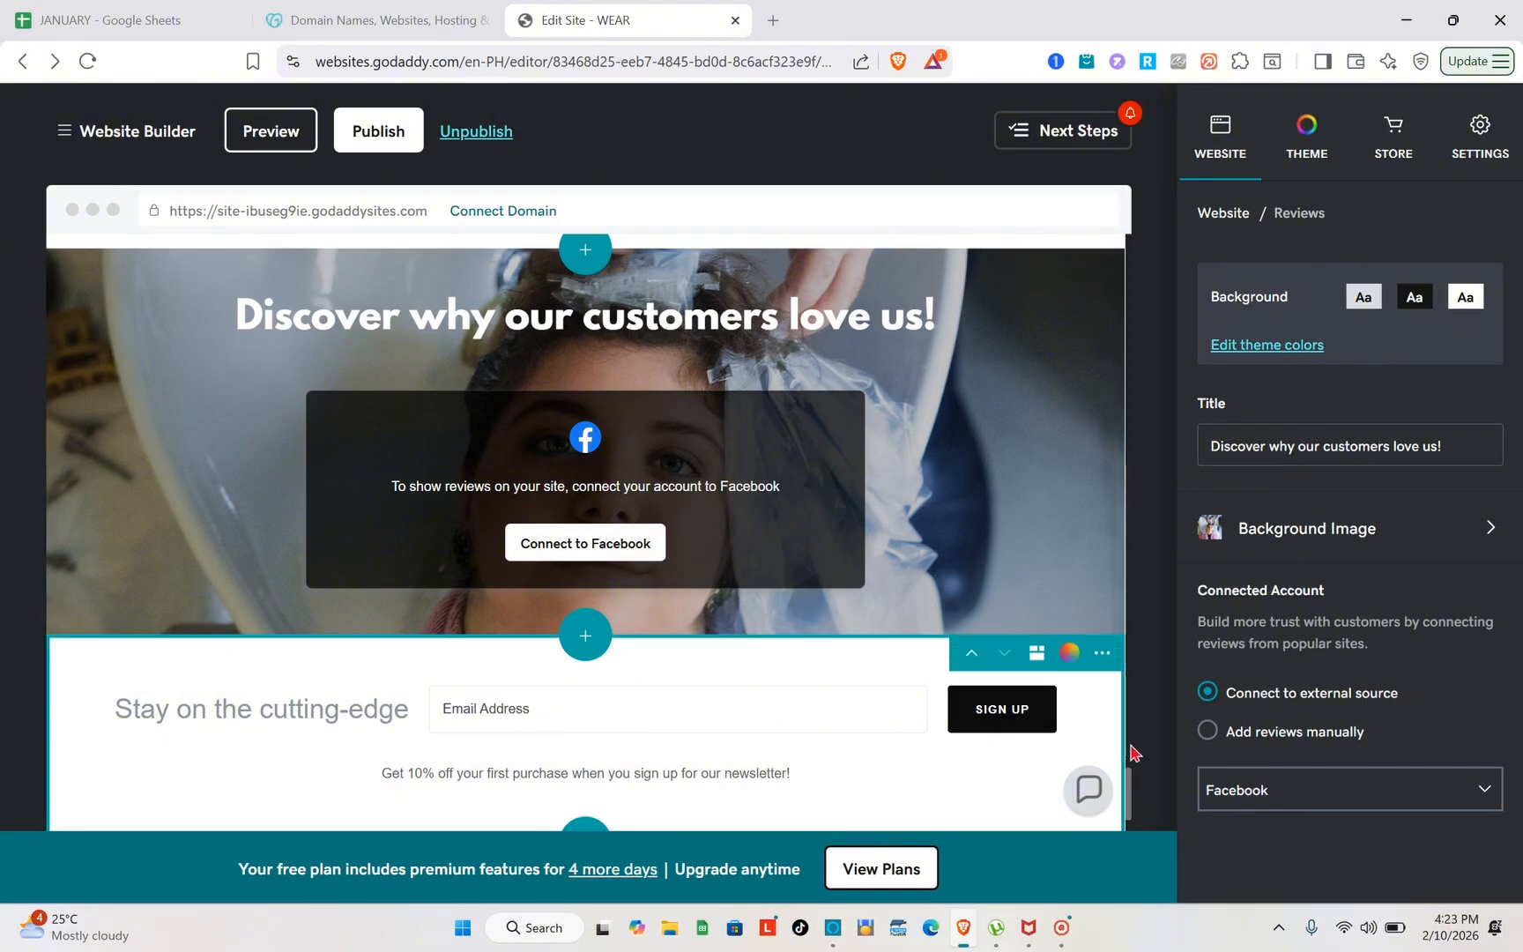
{"action": "left_click", "coordinate": [1398, 802]}
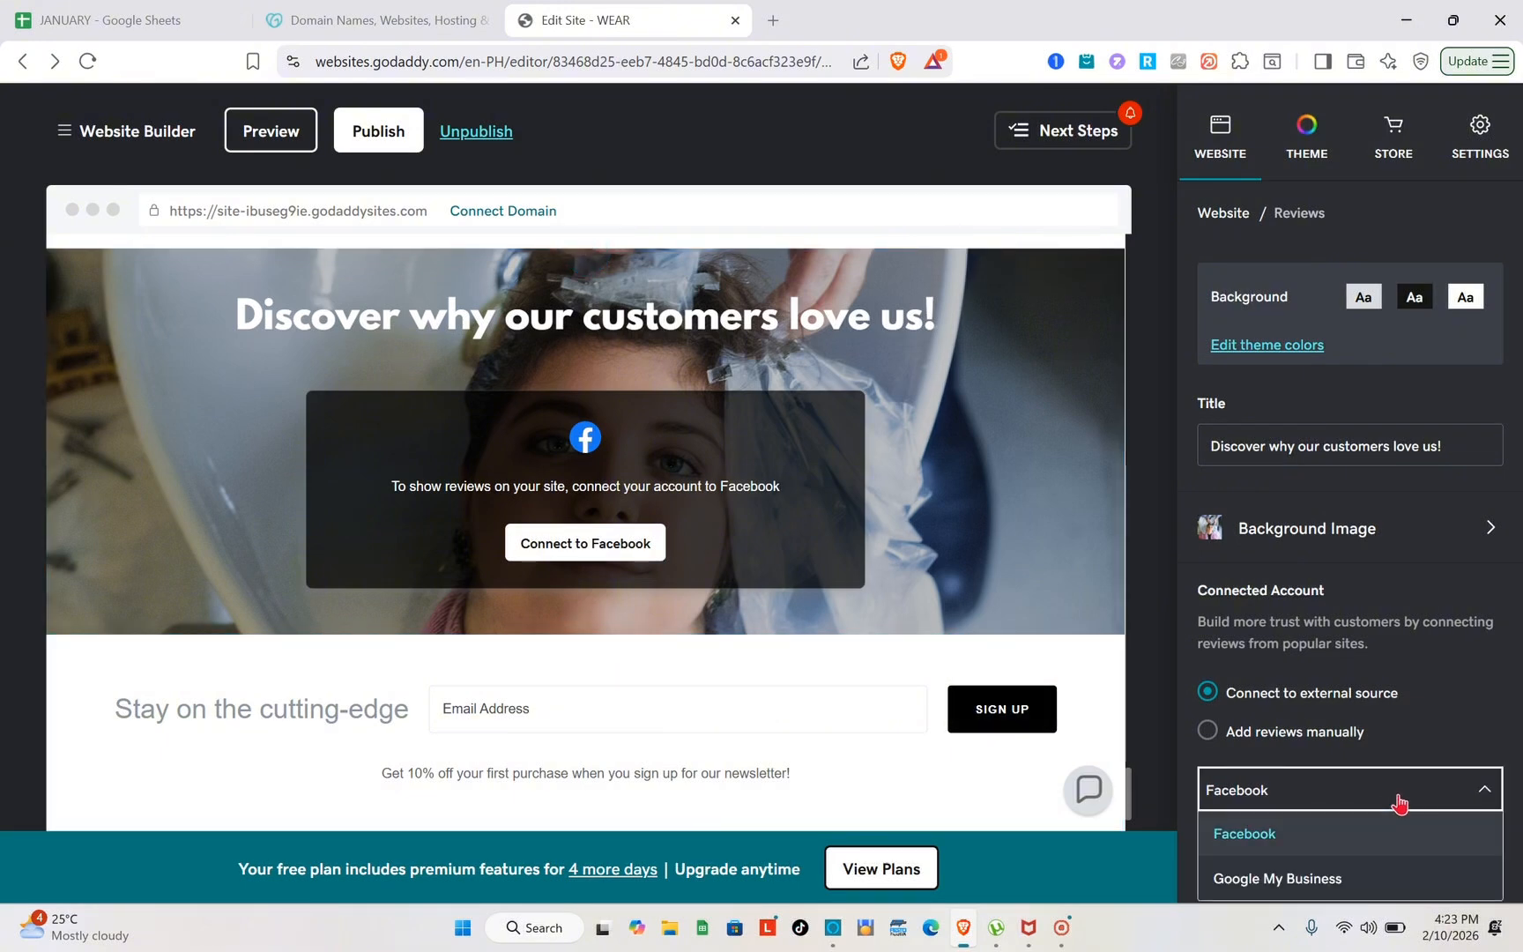
{"action": "left_click", "coordinate": [1321, 894]}
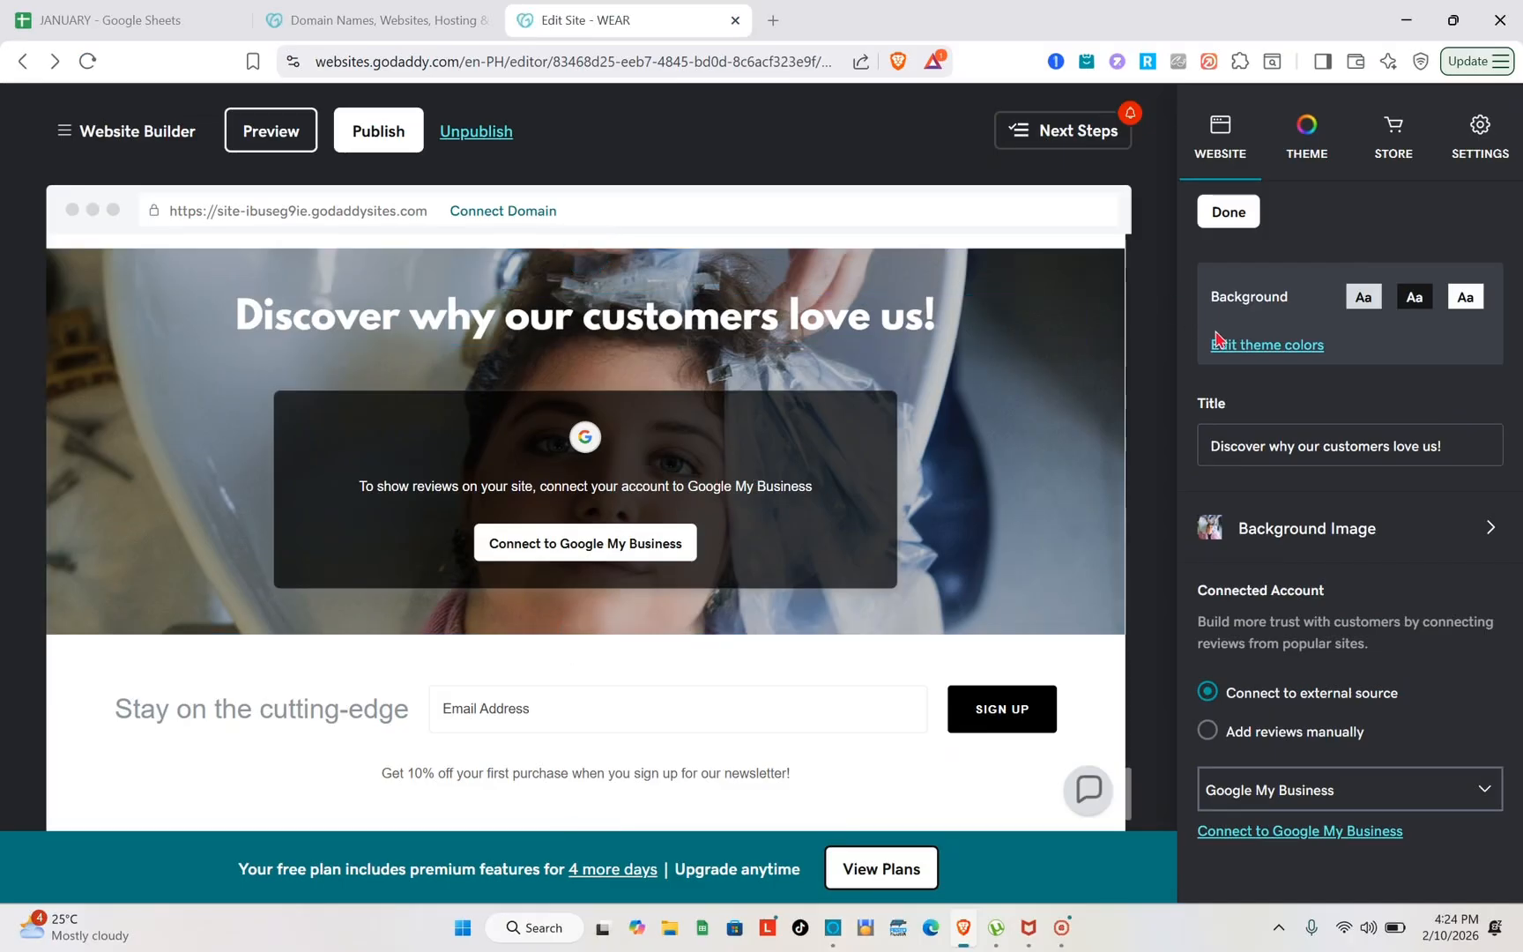
{"action": "left_click", "coordinate": [1291, 174]}
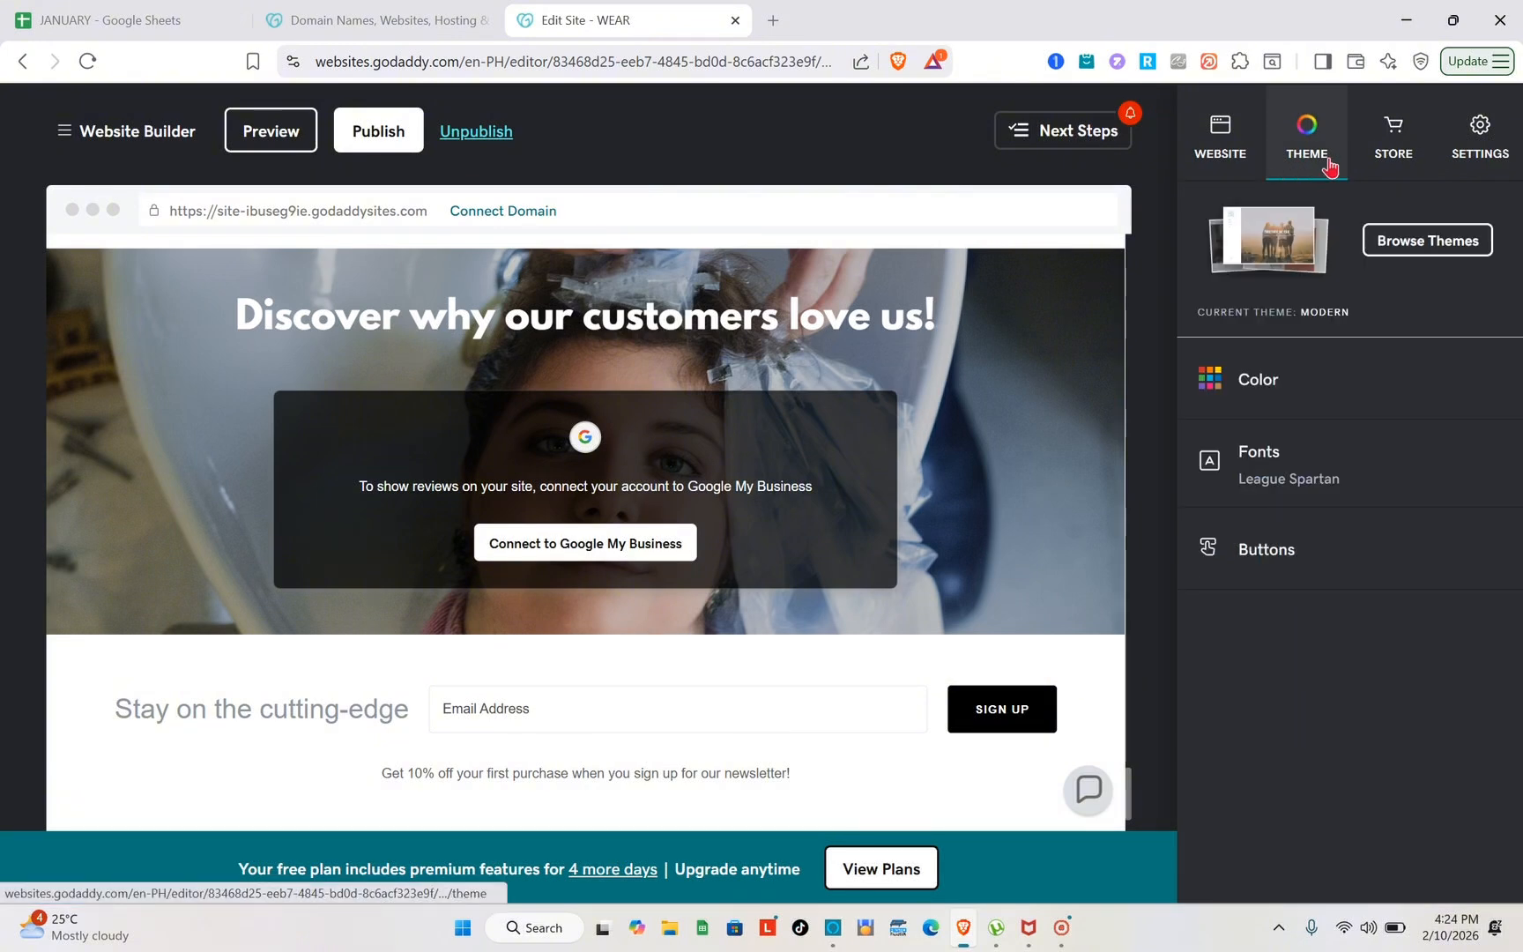
{"action": "left_click", "coordinate": [1372, 155]}
{"action": "left_click", "coordinate": [1458, 148]}
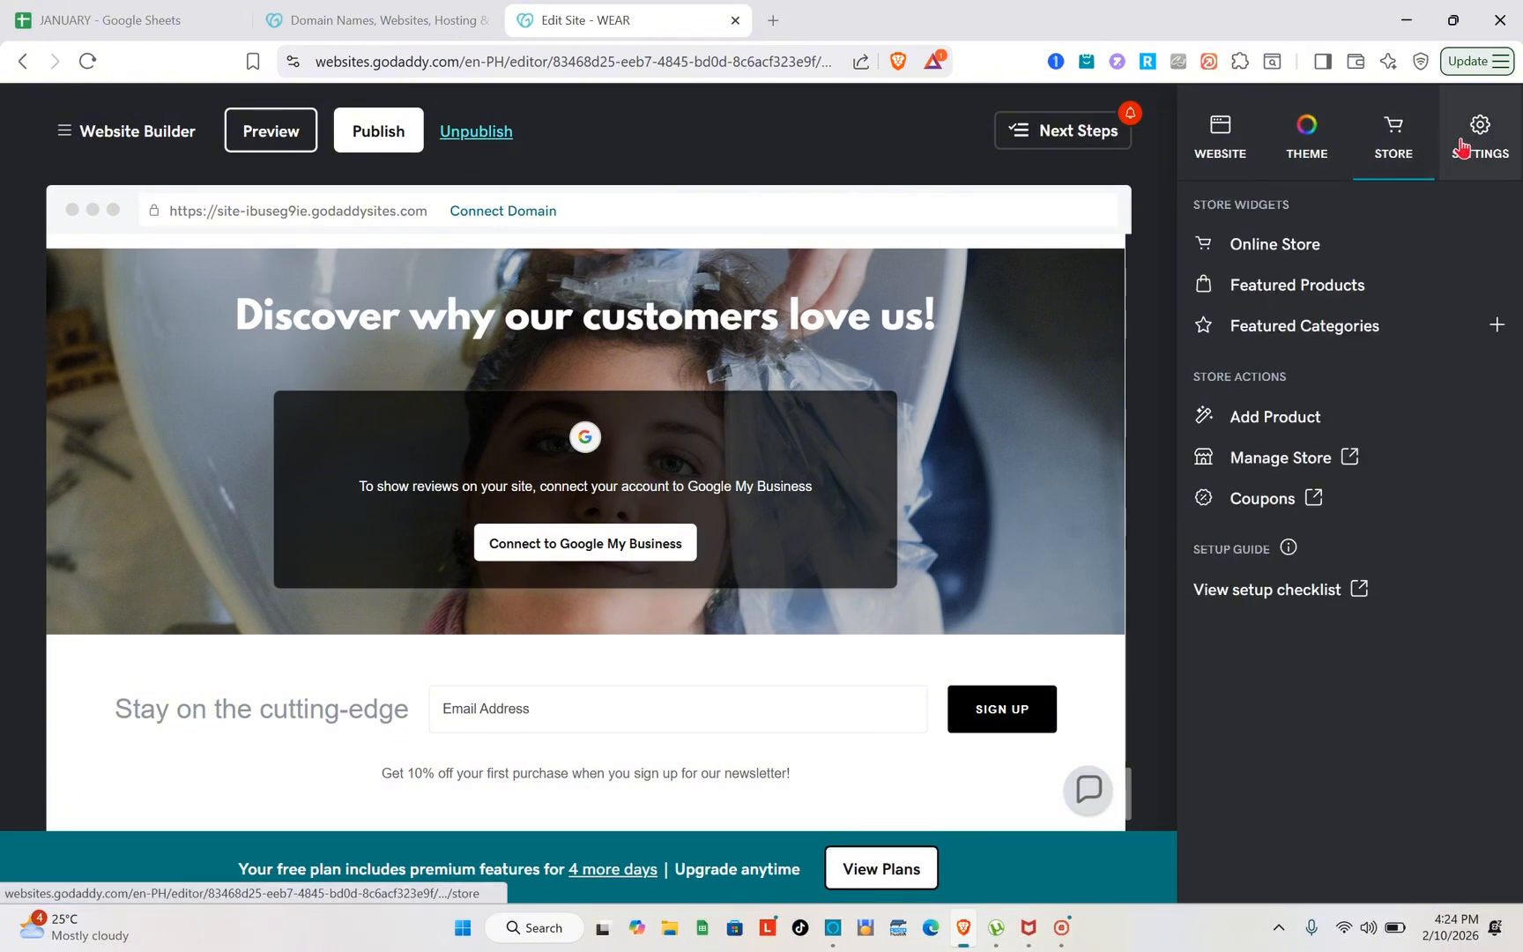
{"action": "left_click", "coordinate": [1217, 139]}
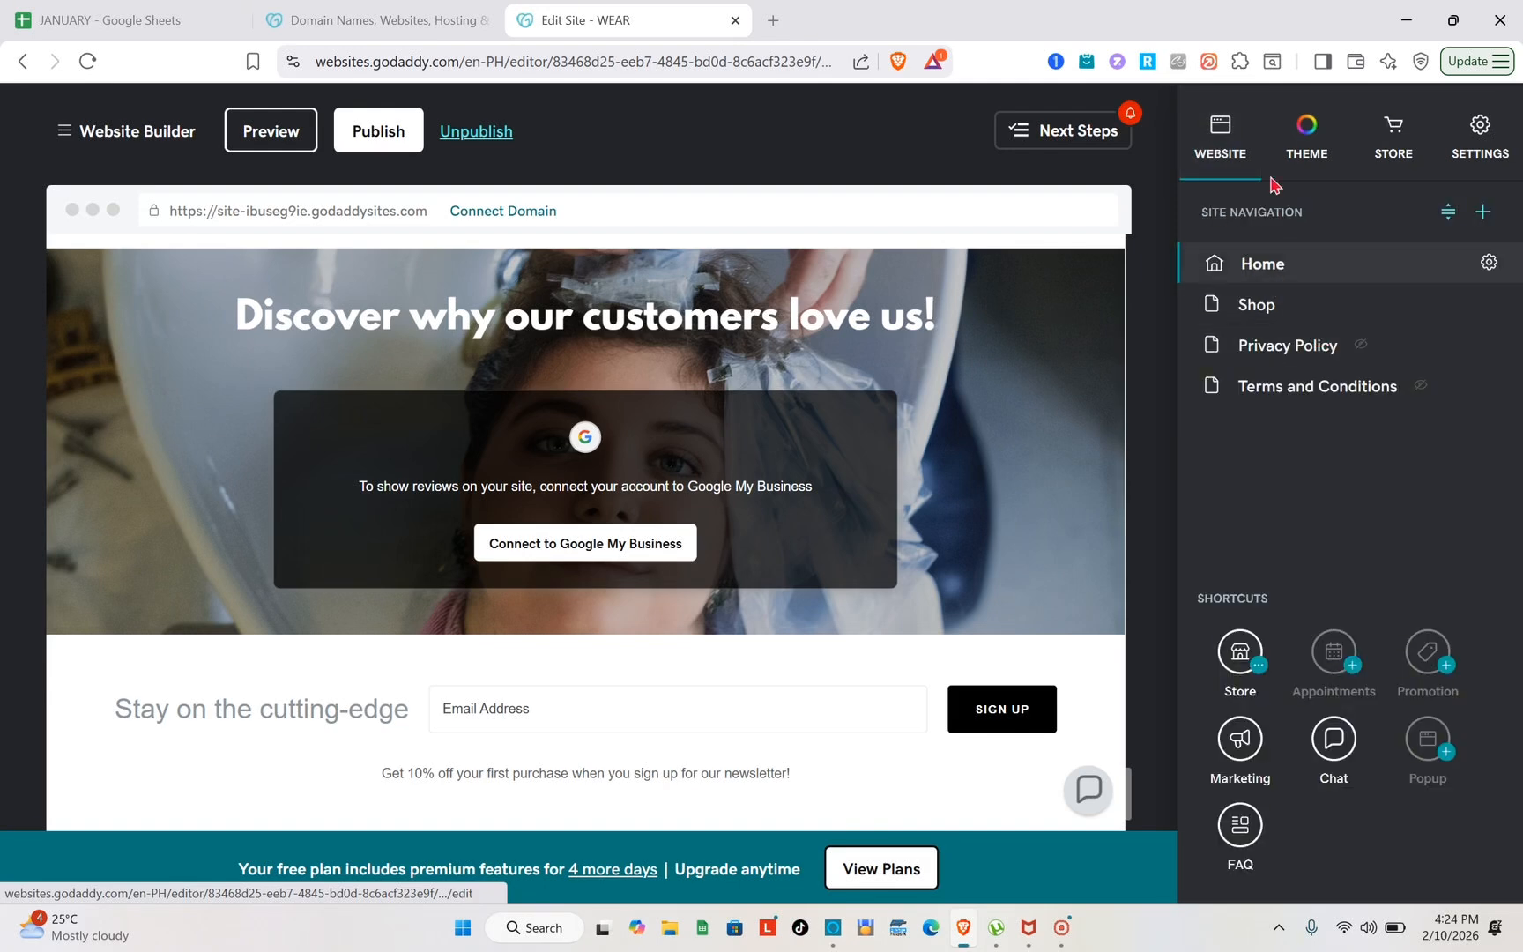
{"action": "left_click", "coordinate": [754, 556]}
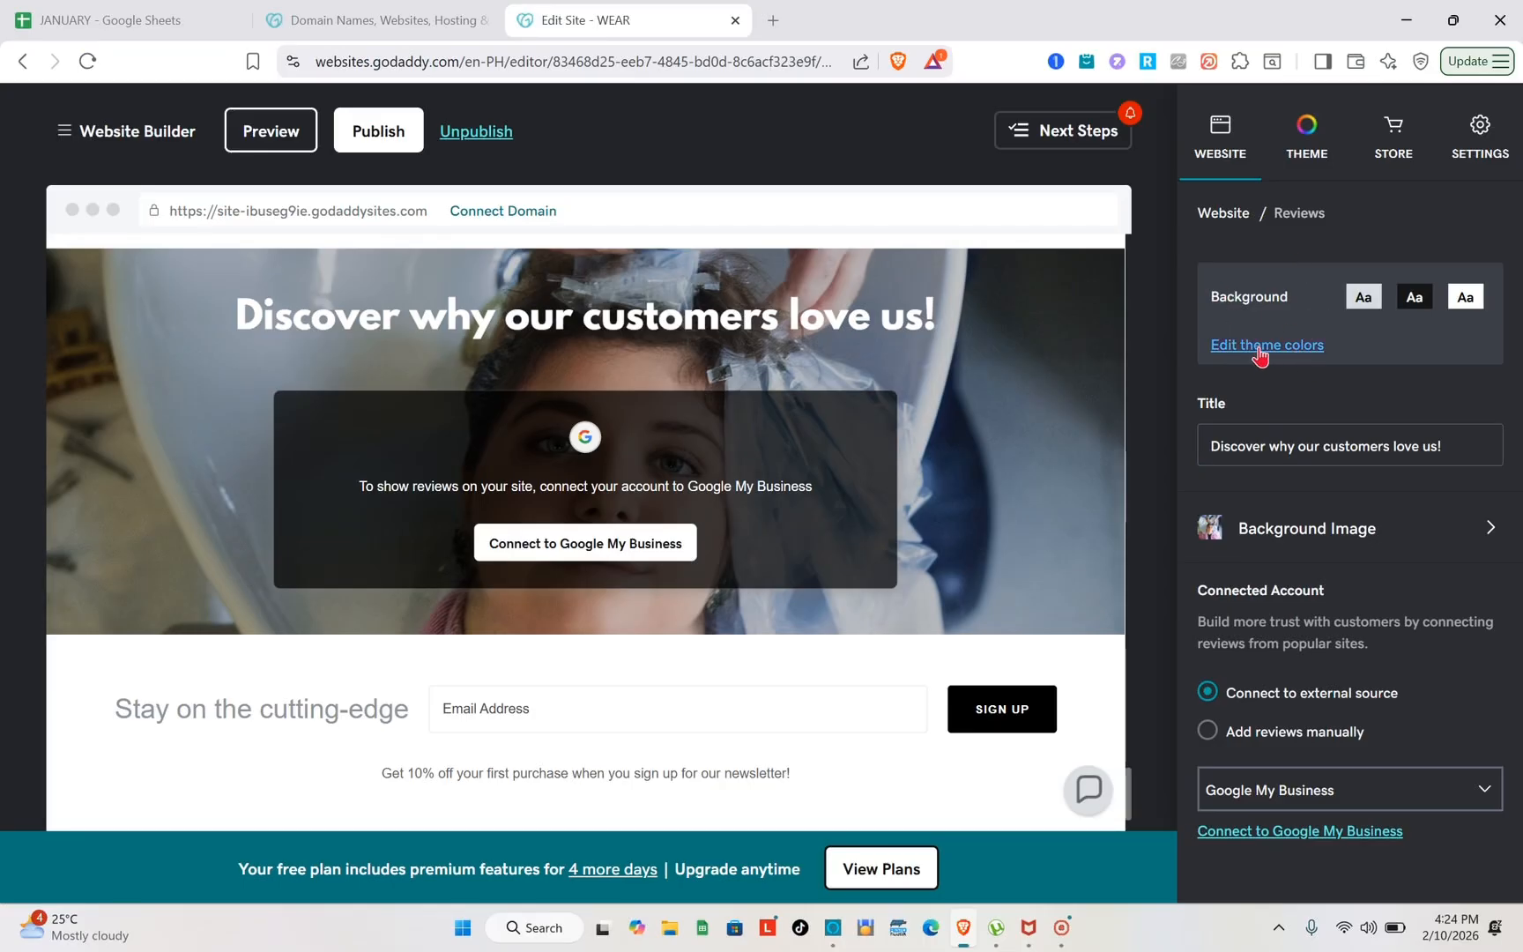
Try the orange and light grey matching colors for the website theme, and set the theme color to dark teal #2F4F4F
{"action": "left_click", "coordinate": [1260, 351]}
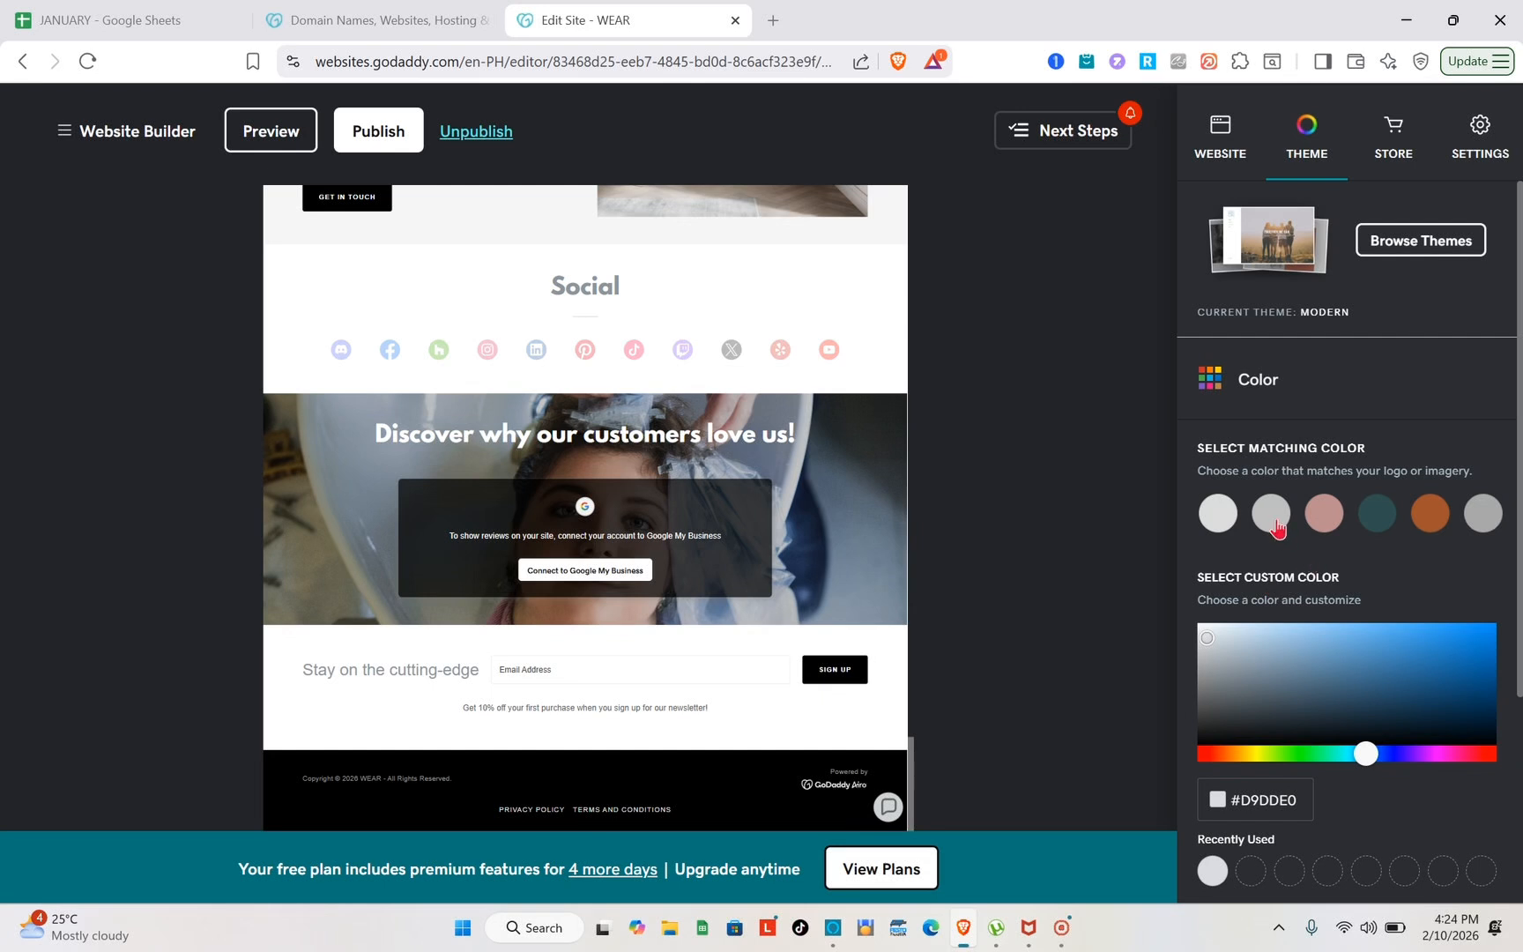
{"action": "left_click", "coordinate": [1439, 521]}
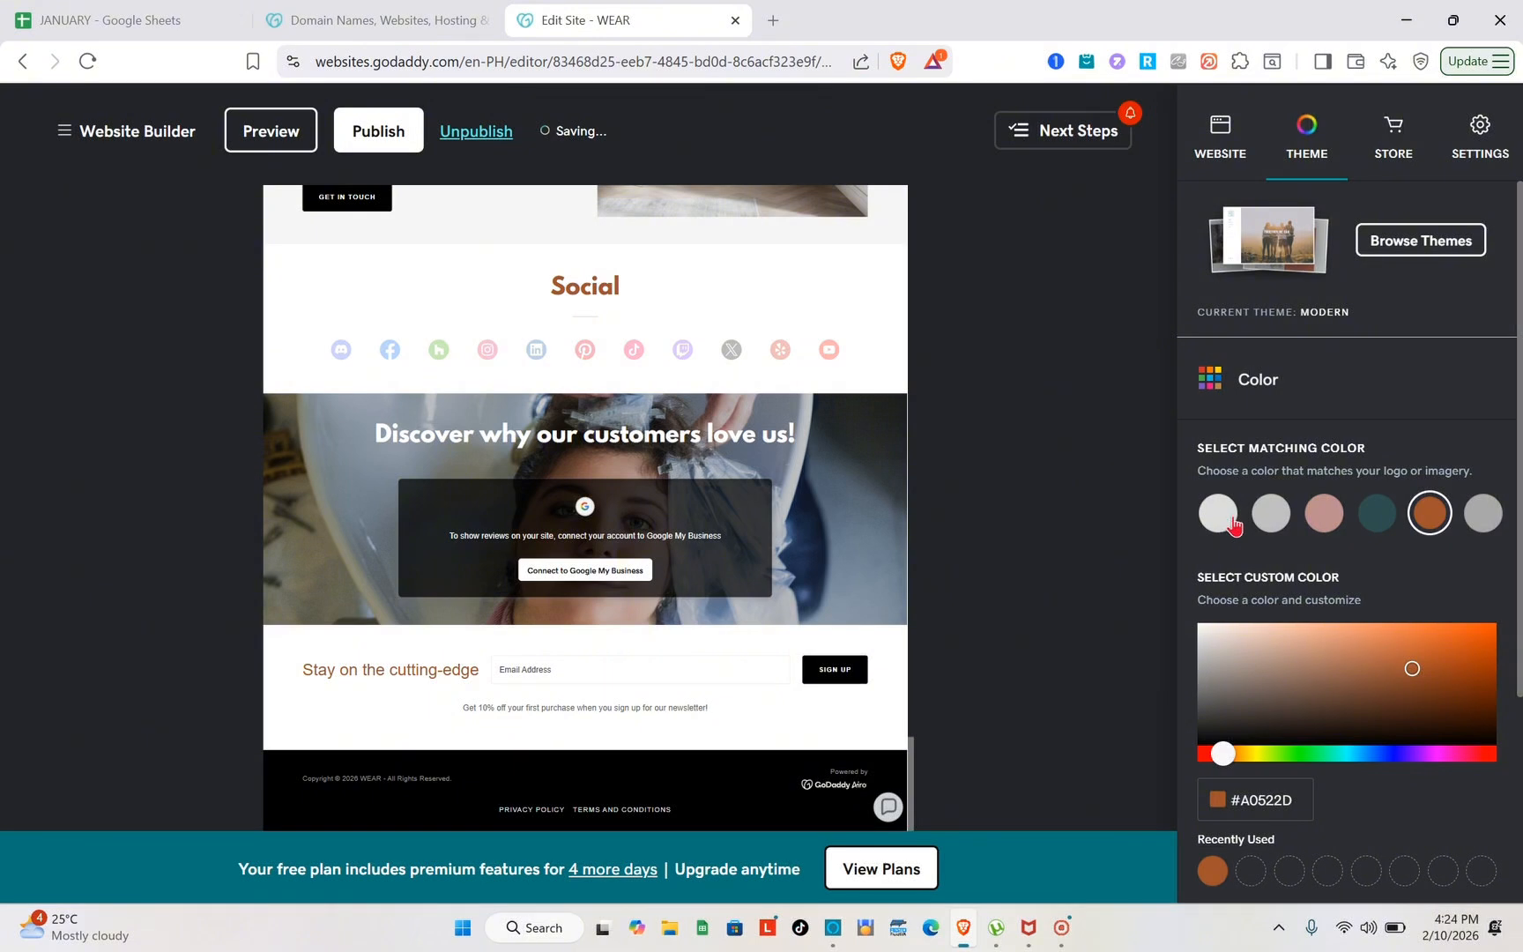
{"action": "left_click", "coordinate": [1234, 524]}
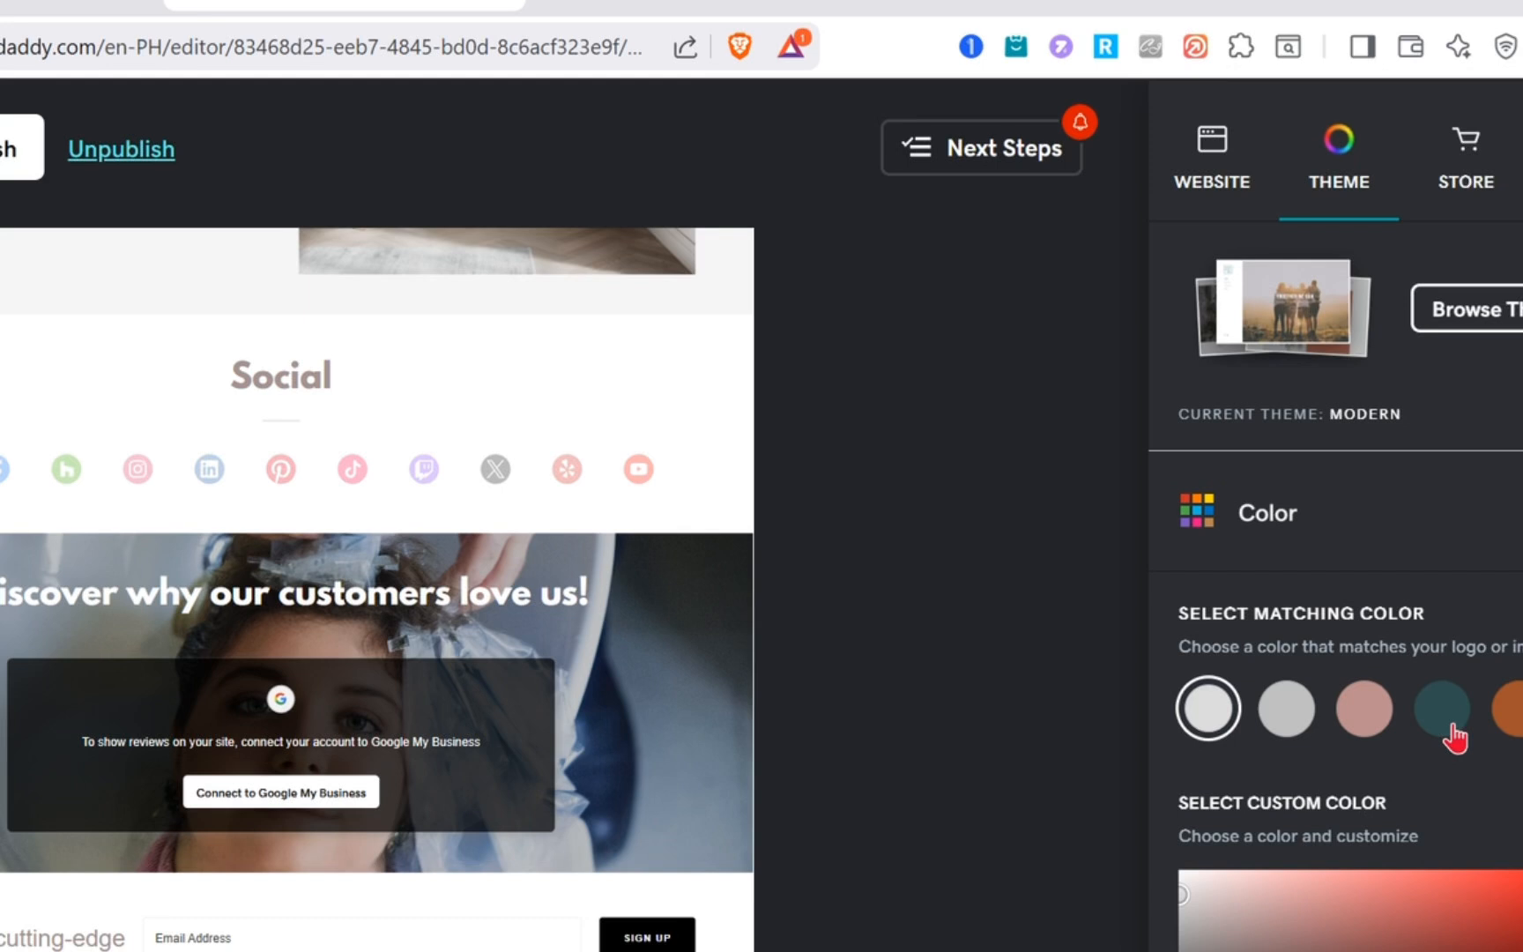
{"action": "left_click", "coordinate": [1450, 729]}
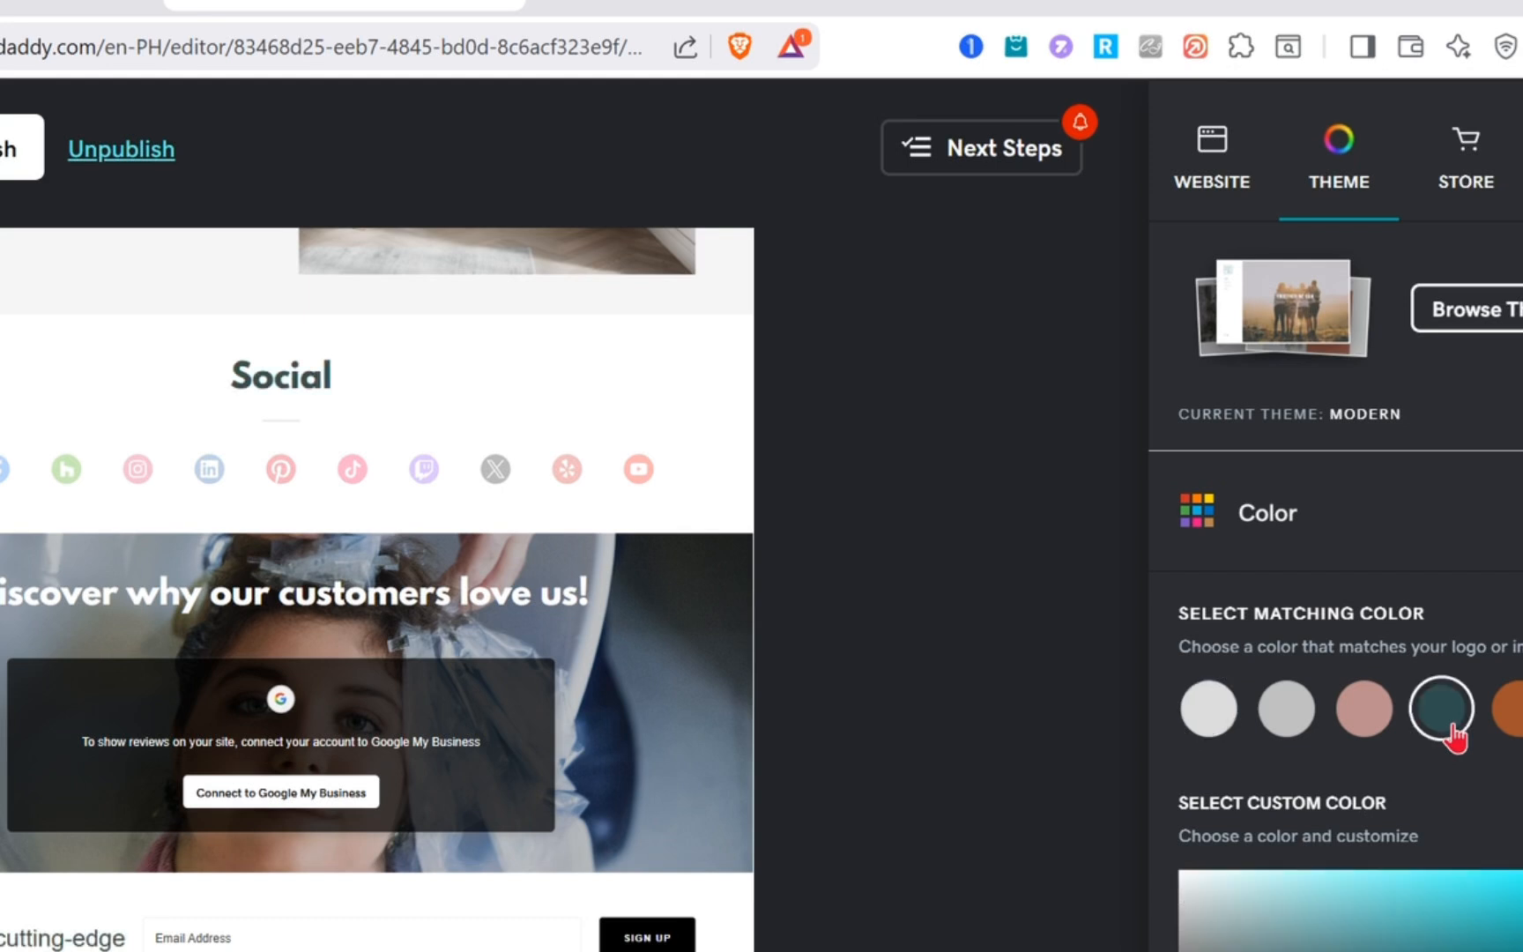
{"action": "scroll", "coordinate": [1342, 785], "scroll_direction": "down", "scroll_amount": 2}
{"action": "scroll", "coordinate": [1345, 785], "scroll_direction": "up", "scroll_amount": 2}
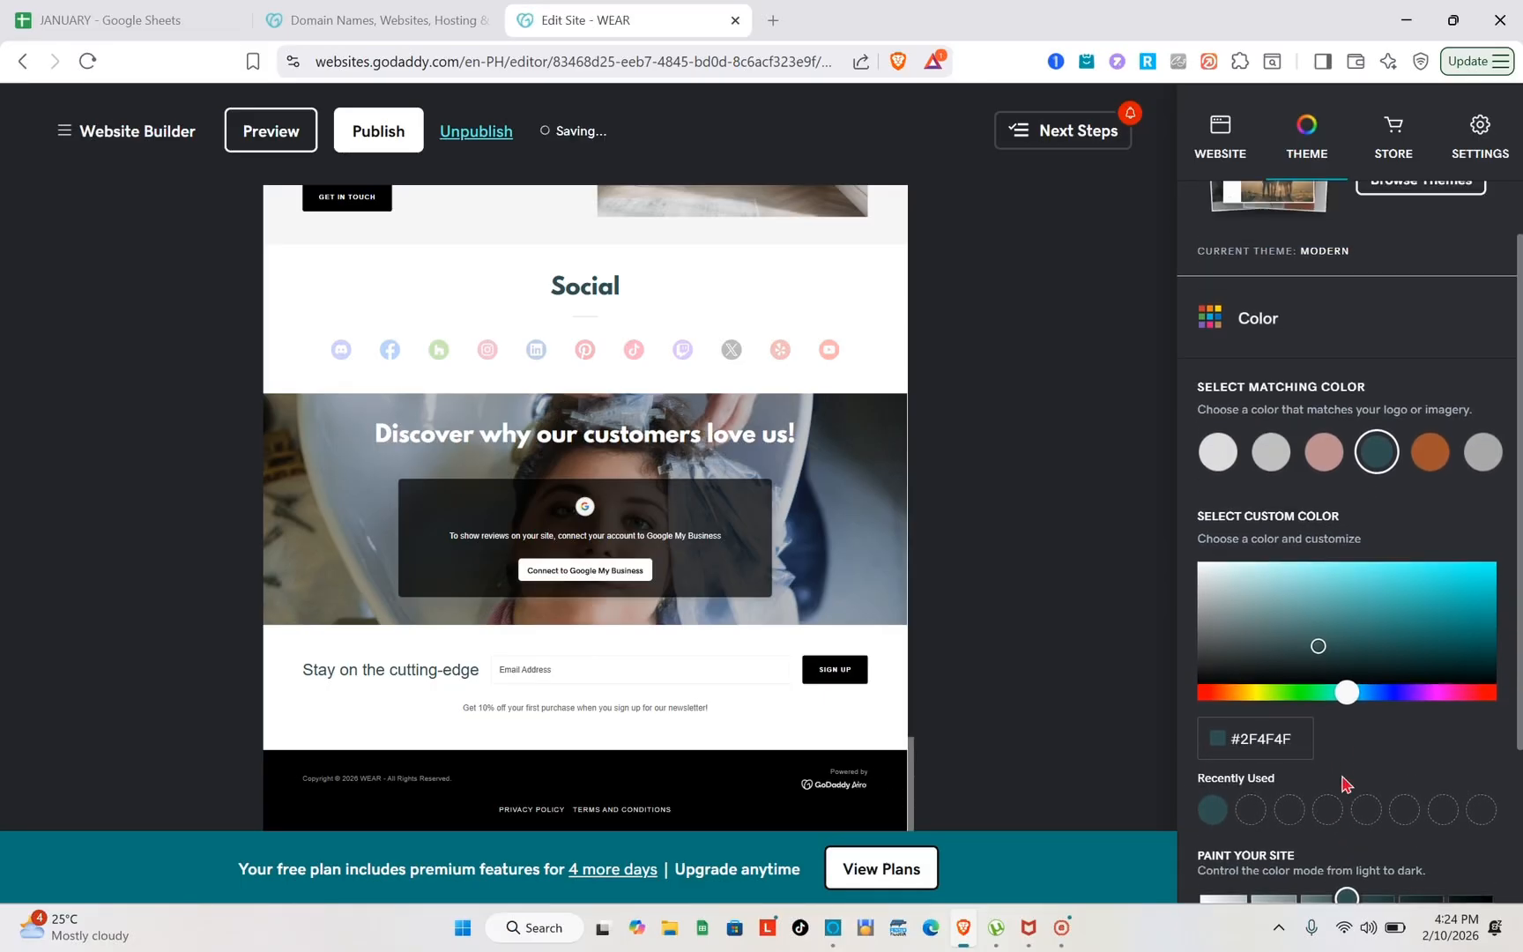
{"action": "scroll", "coordinate": [1346, 319], "scroll_direction": "down", "scroll_amount": 3}
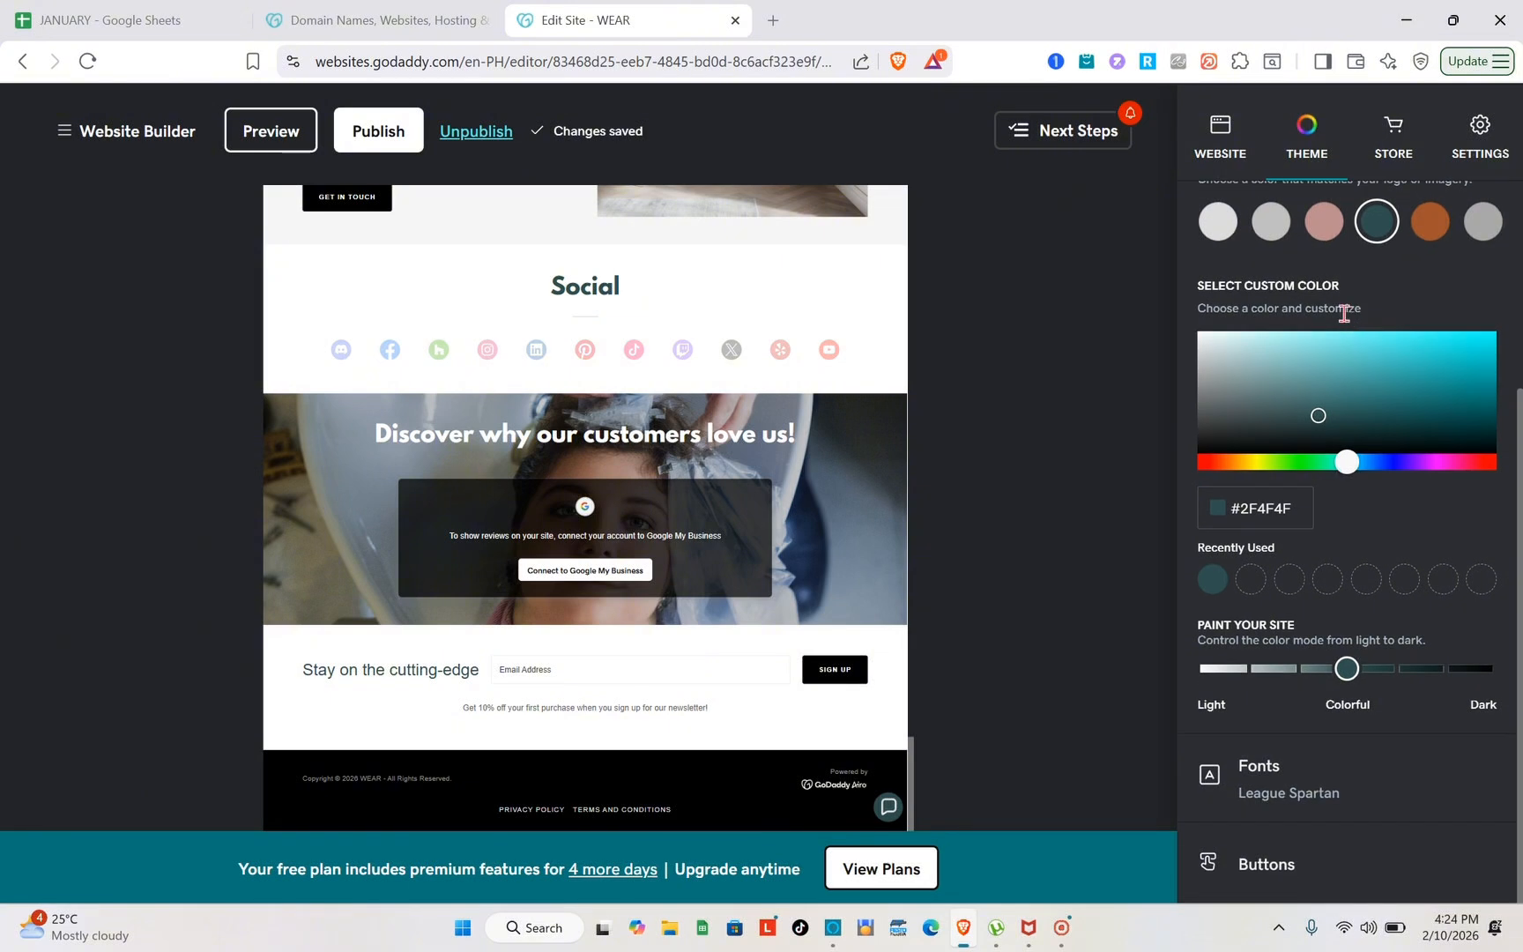
Set the theme's primary font to Adamina and its secondary font to Courier New, and look through the font pairings
{"action": "left_click", "coordinate": [1299, 794]}
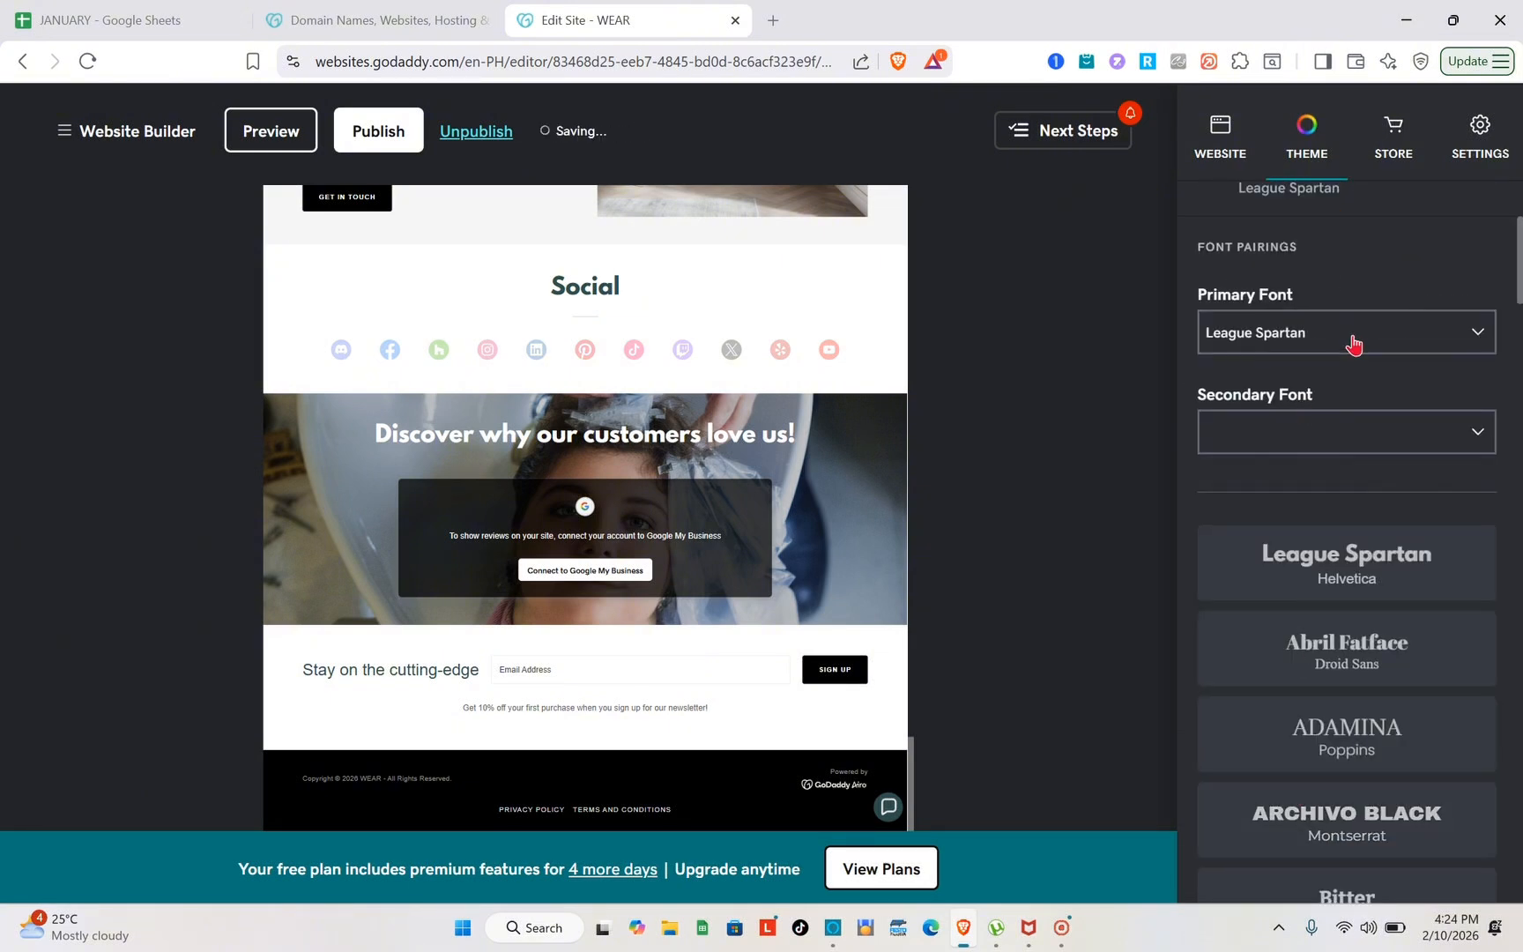
{"action": "left_click", "coordinate": [1352, 343]}
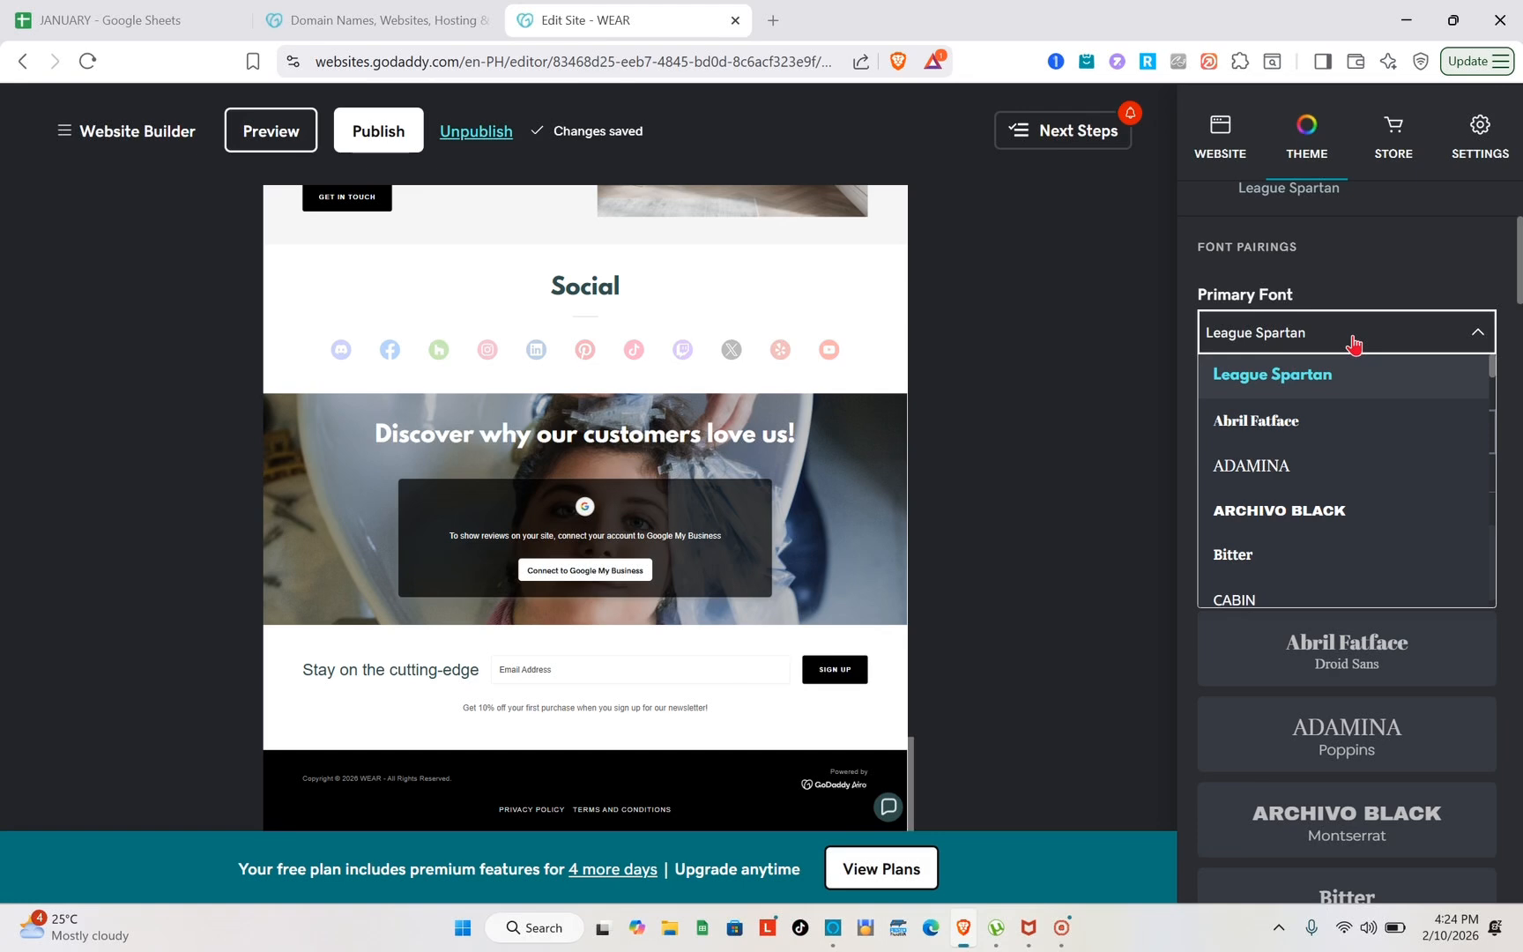
{"action": "left_click", "coordinate": [1245, 488]}
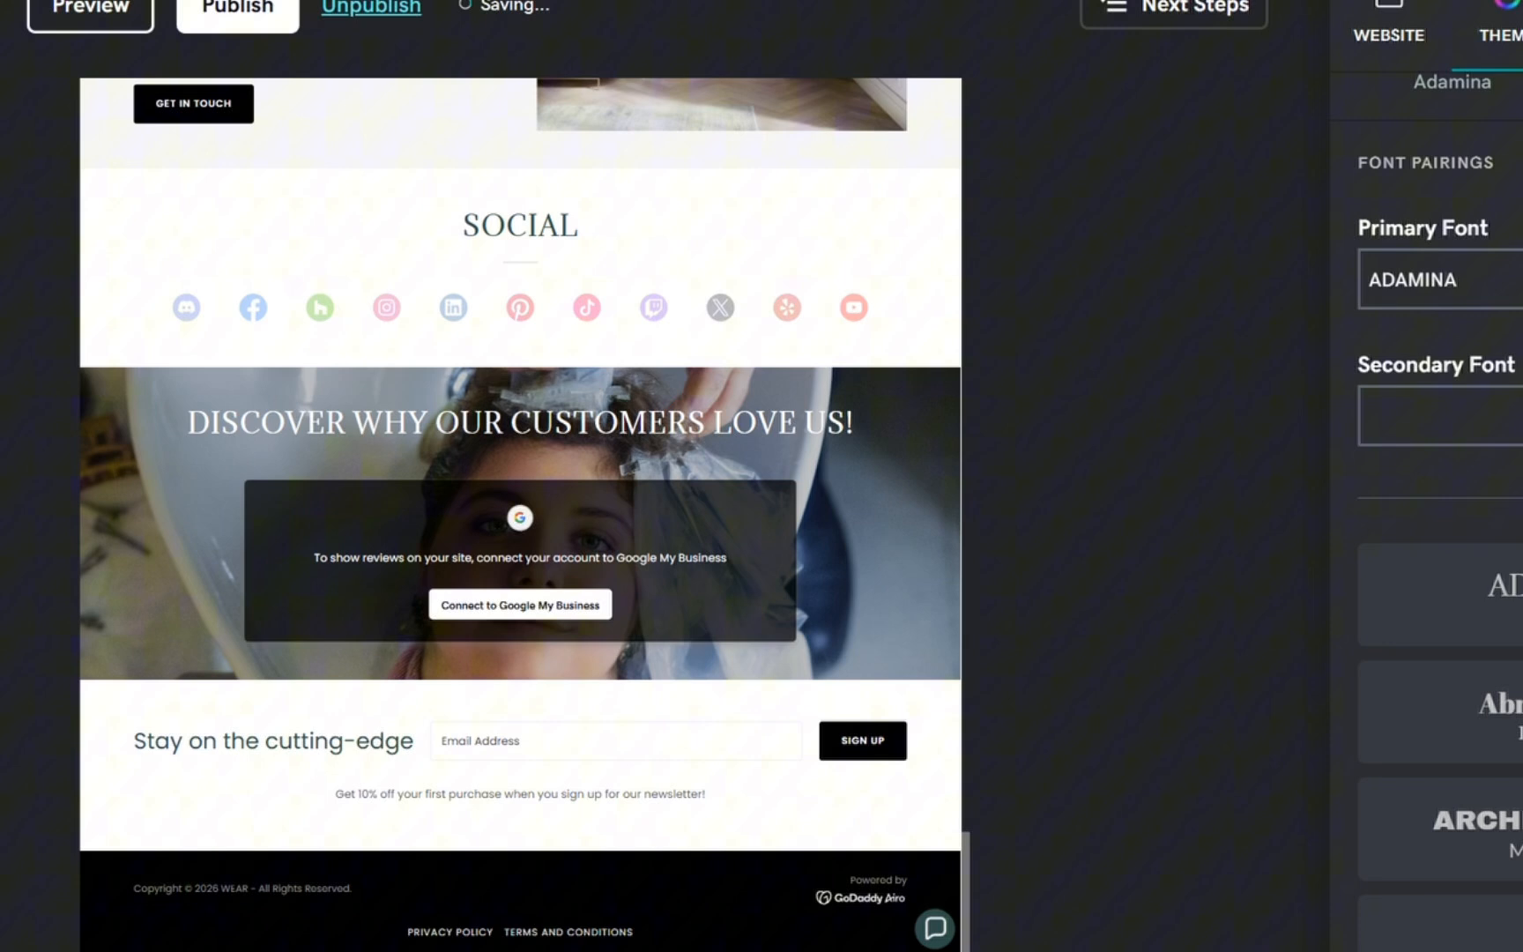
{"action": "scroll", "coordinate": [1331, 387], "scroll_direction": "down", "scroll_amount": 2}
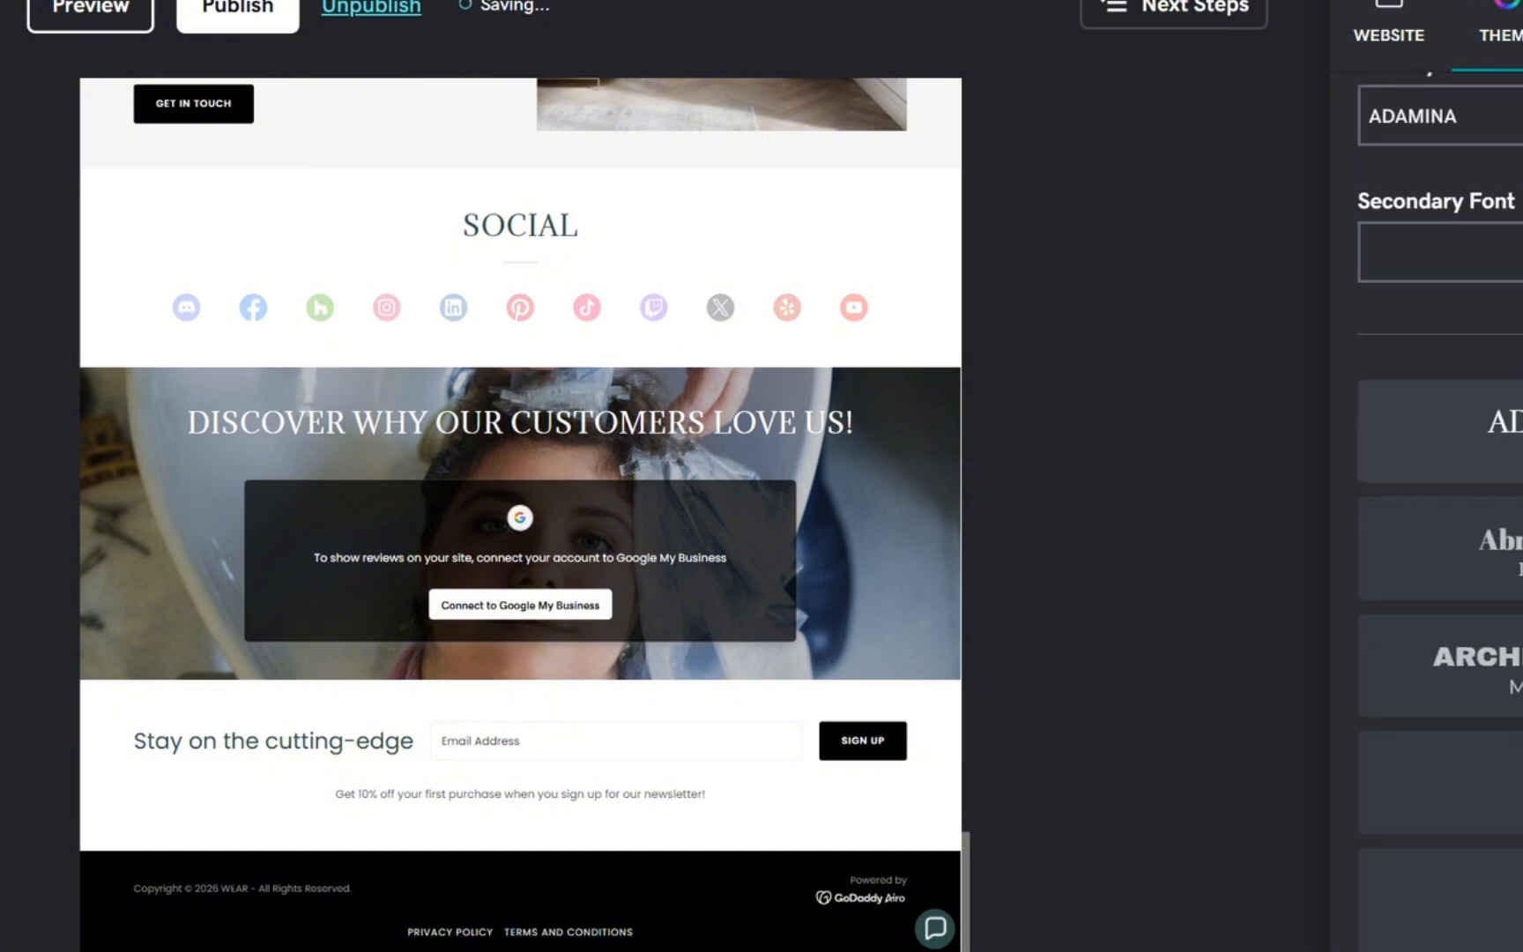
{"action": "left_click", "coordinate": [1518, 230]}
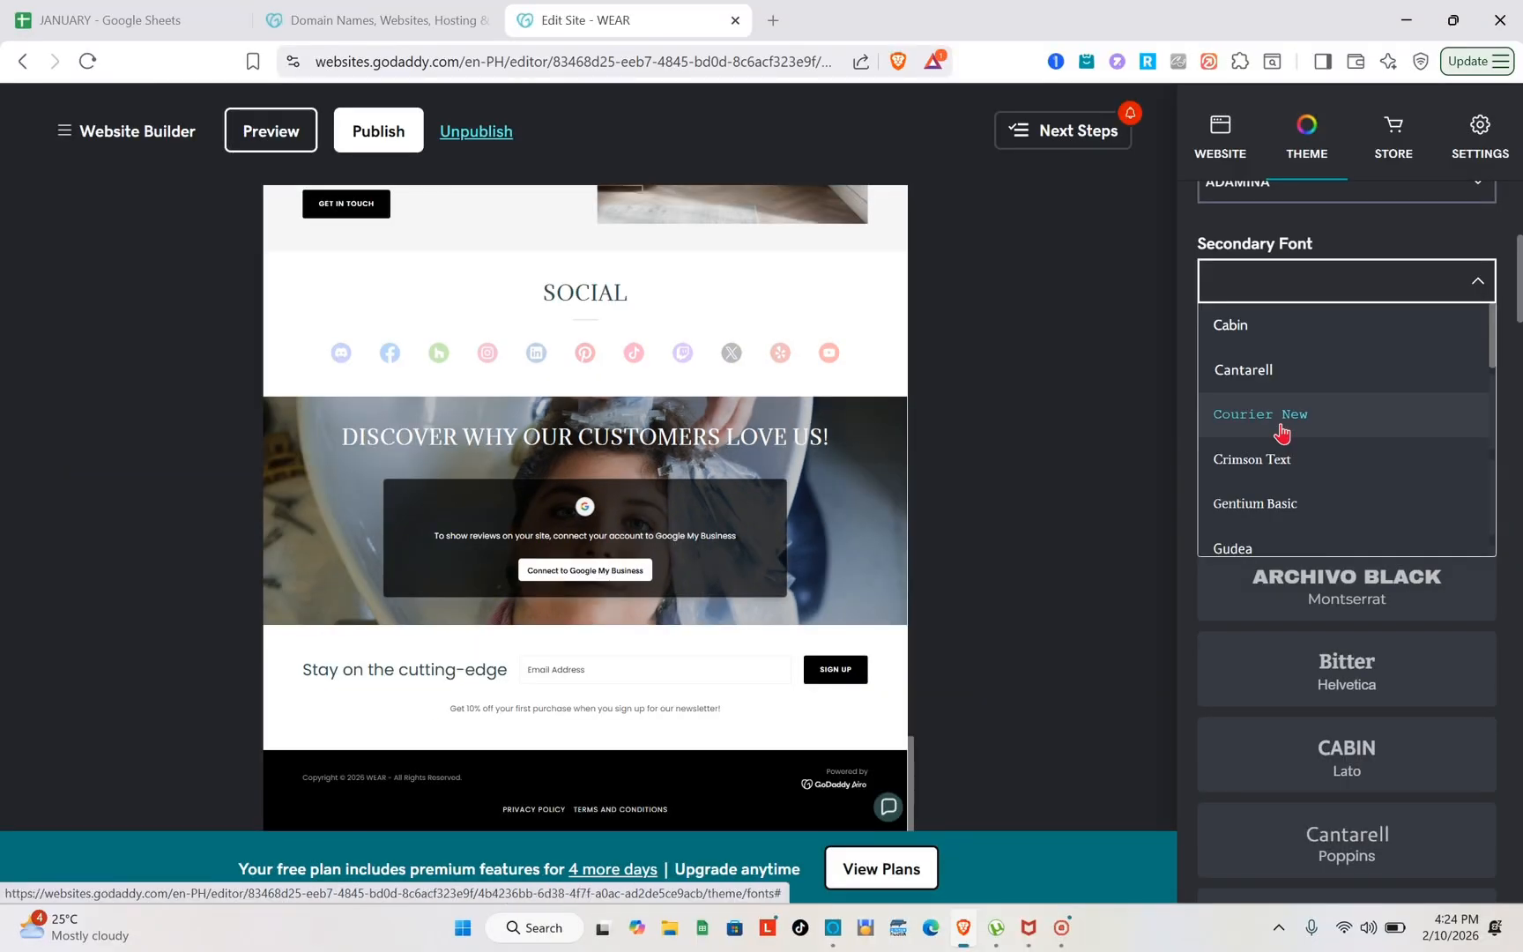
{"action": "left_click", "coordinate": [1281, 430]}
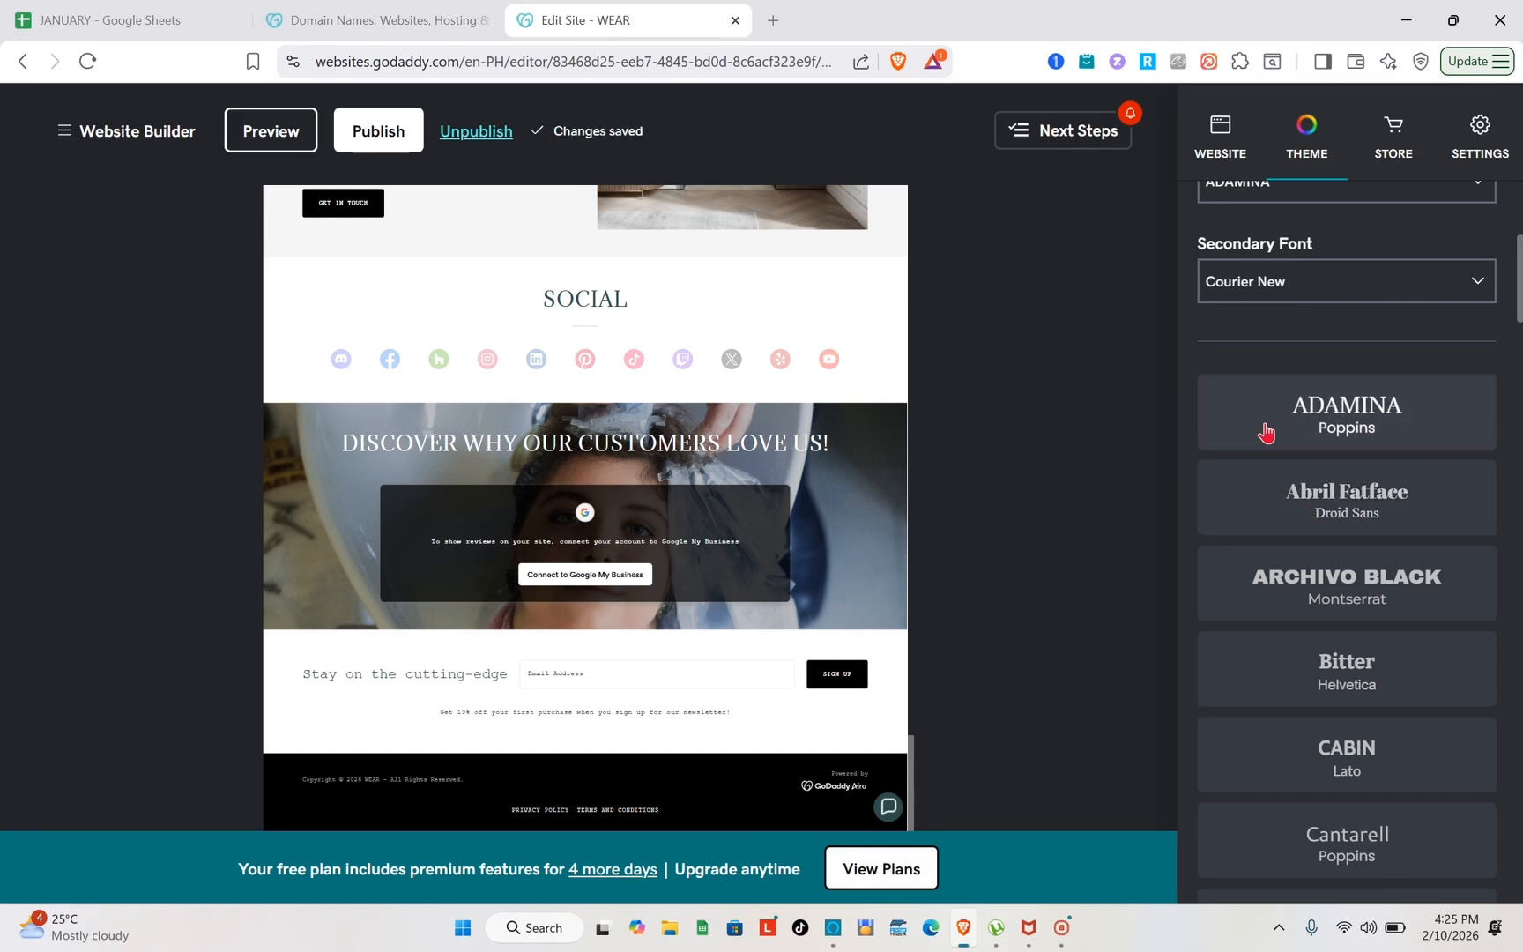
{"action": "scroll", "coordinate": [1261, 432], "scroll_direction": "down", "scroll_amount": 8}
{"action": "scroll", "coordinate": [1266, 432], "scroll_direction": "down", "scroll_amount": 8}
{"action": "scroll", "coordinate": [1267, 432], "scroll_direction": "up", "scroll_amount": 17}
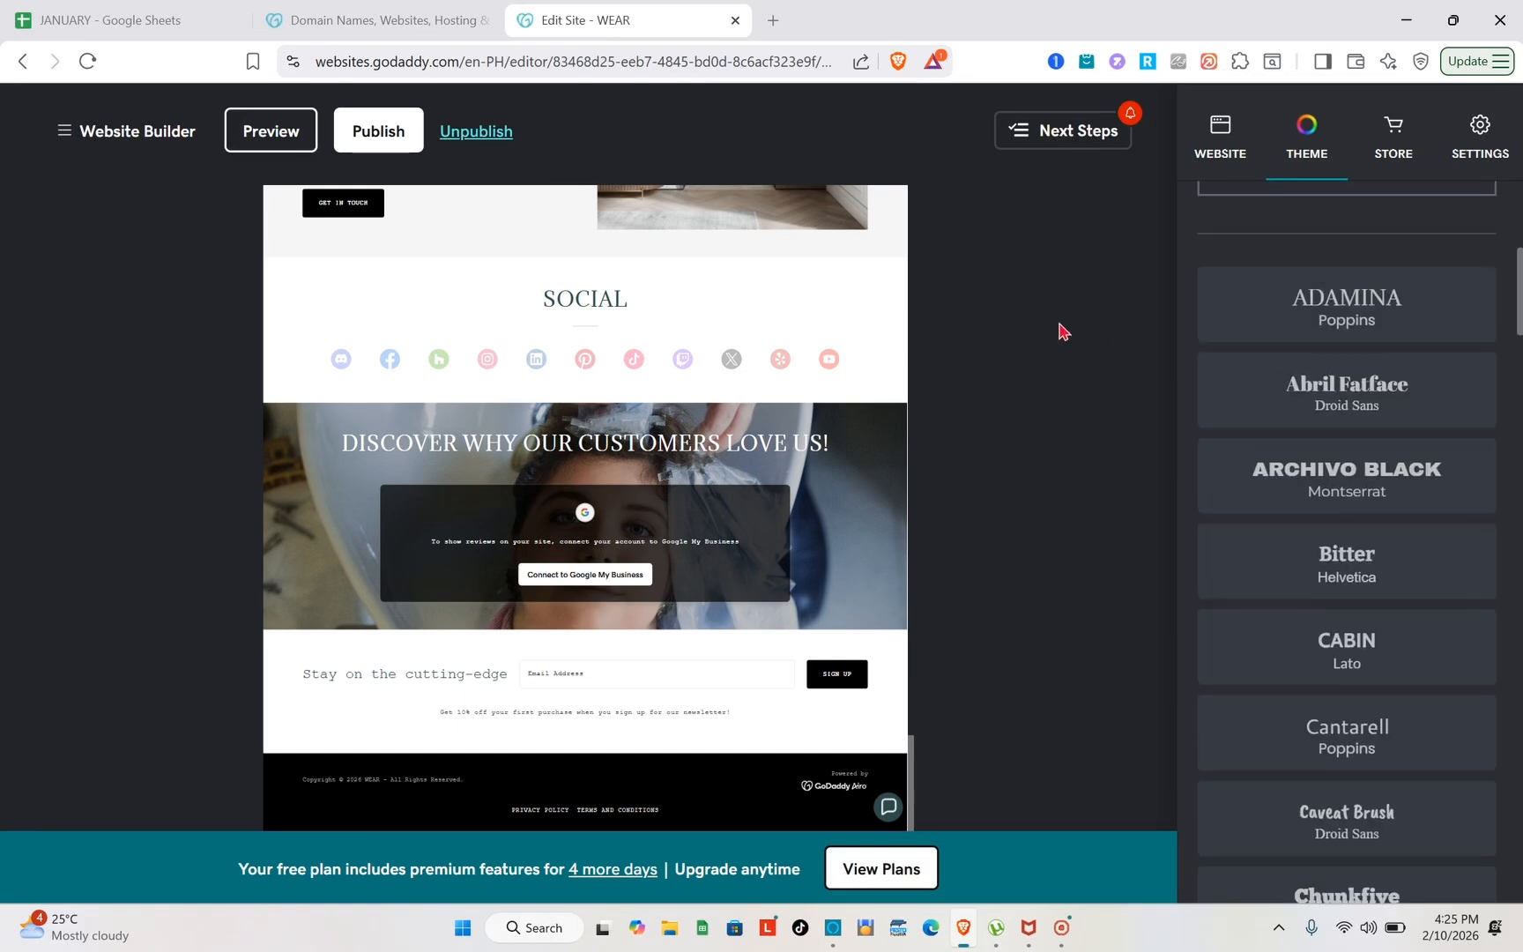
Open the Reviews section's settings and select its whole title text
{"action": "left_click", "coordinate": [743, 470]}
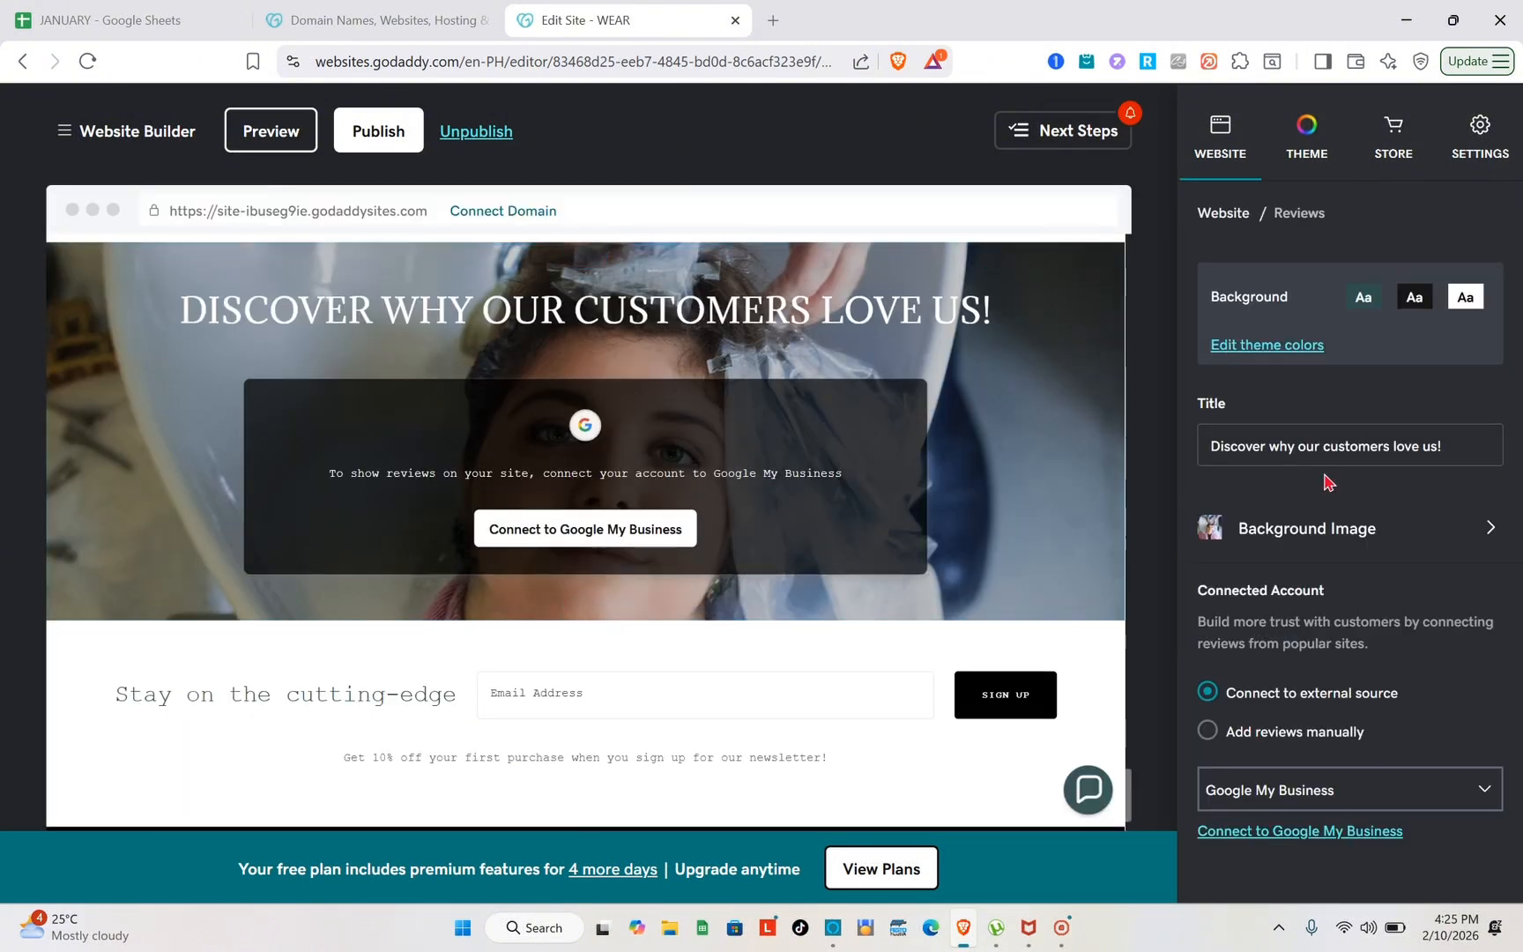
{"action": "left_click", "coordinate": [1356, 454]}
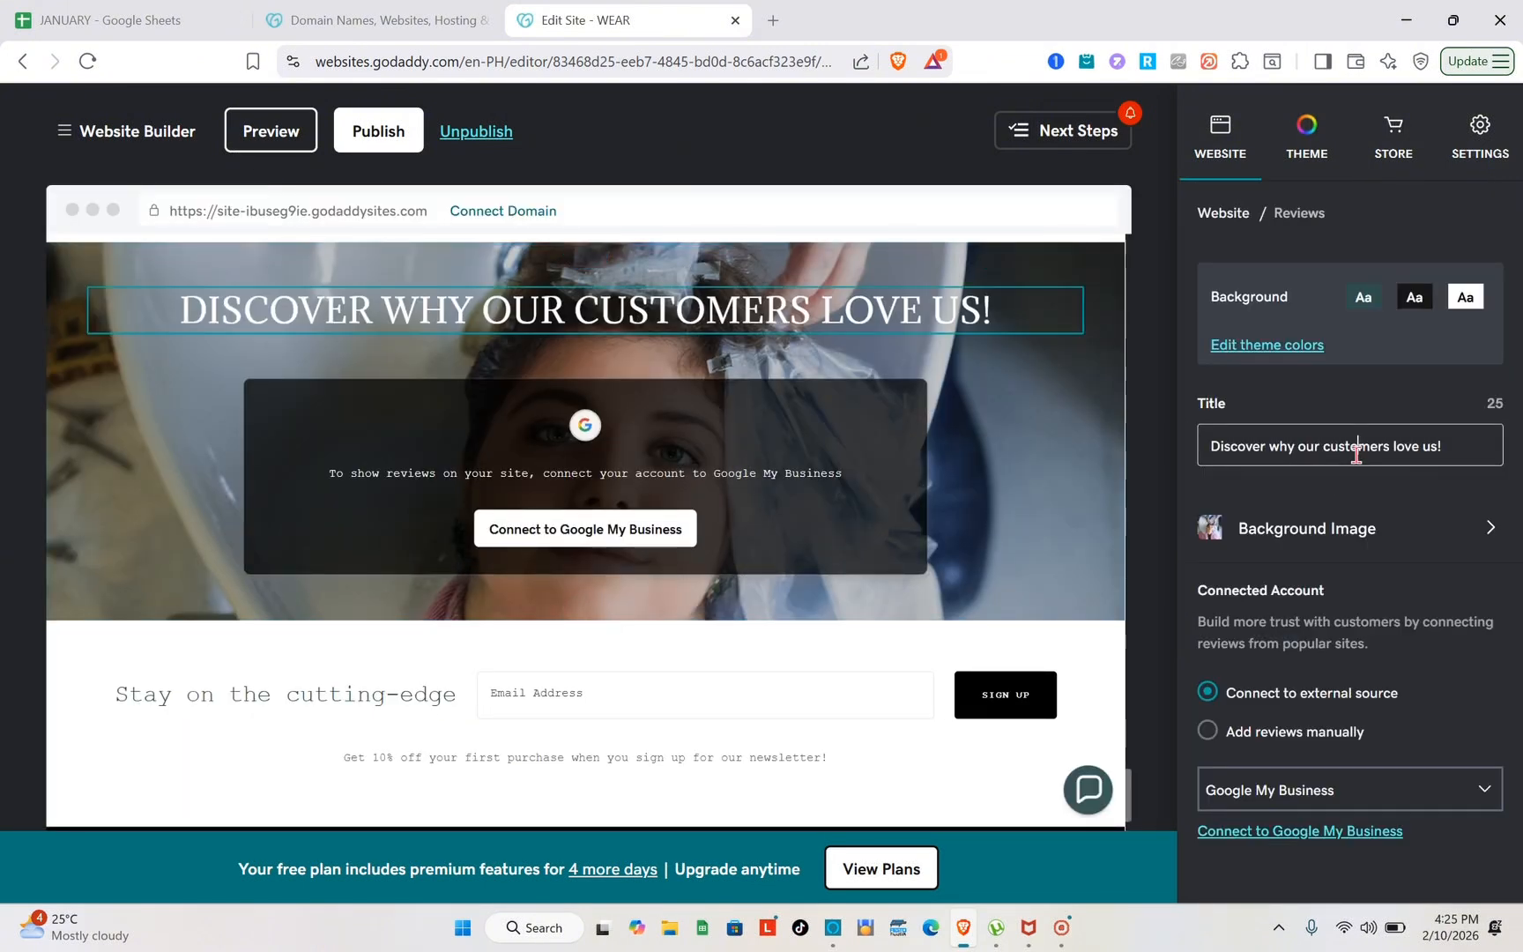
{"action": "triple_click", "coordinate": [1473, 457]}
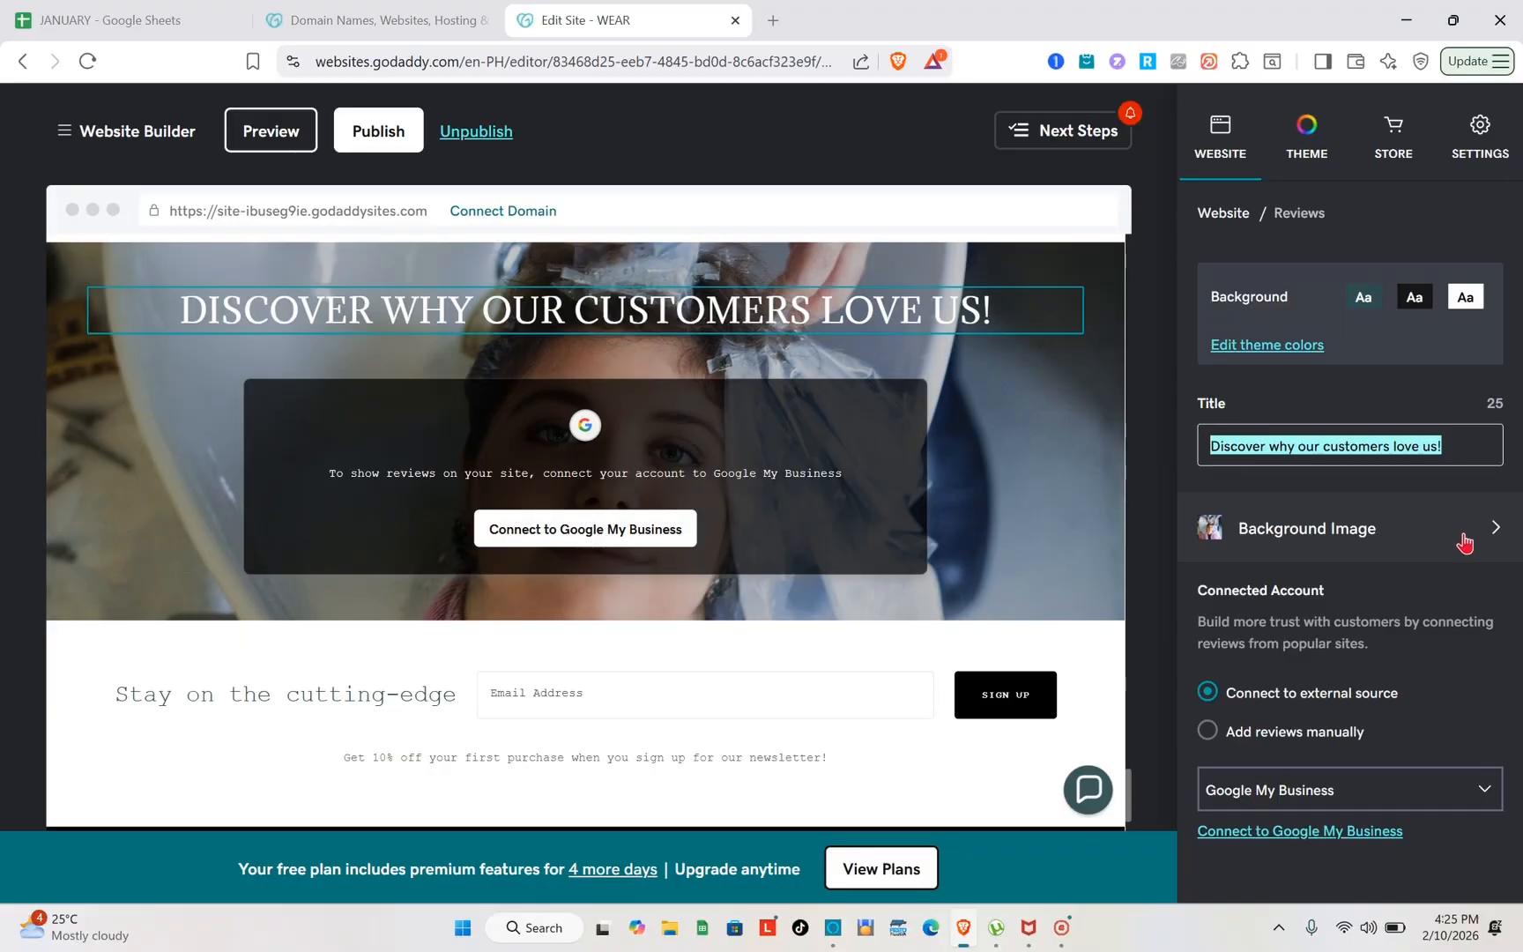
Open the Reviews section's background image in the image editor and go back without saving
{"action": "left_click", "coordinate": [1466, 541]}
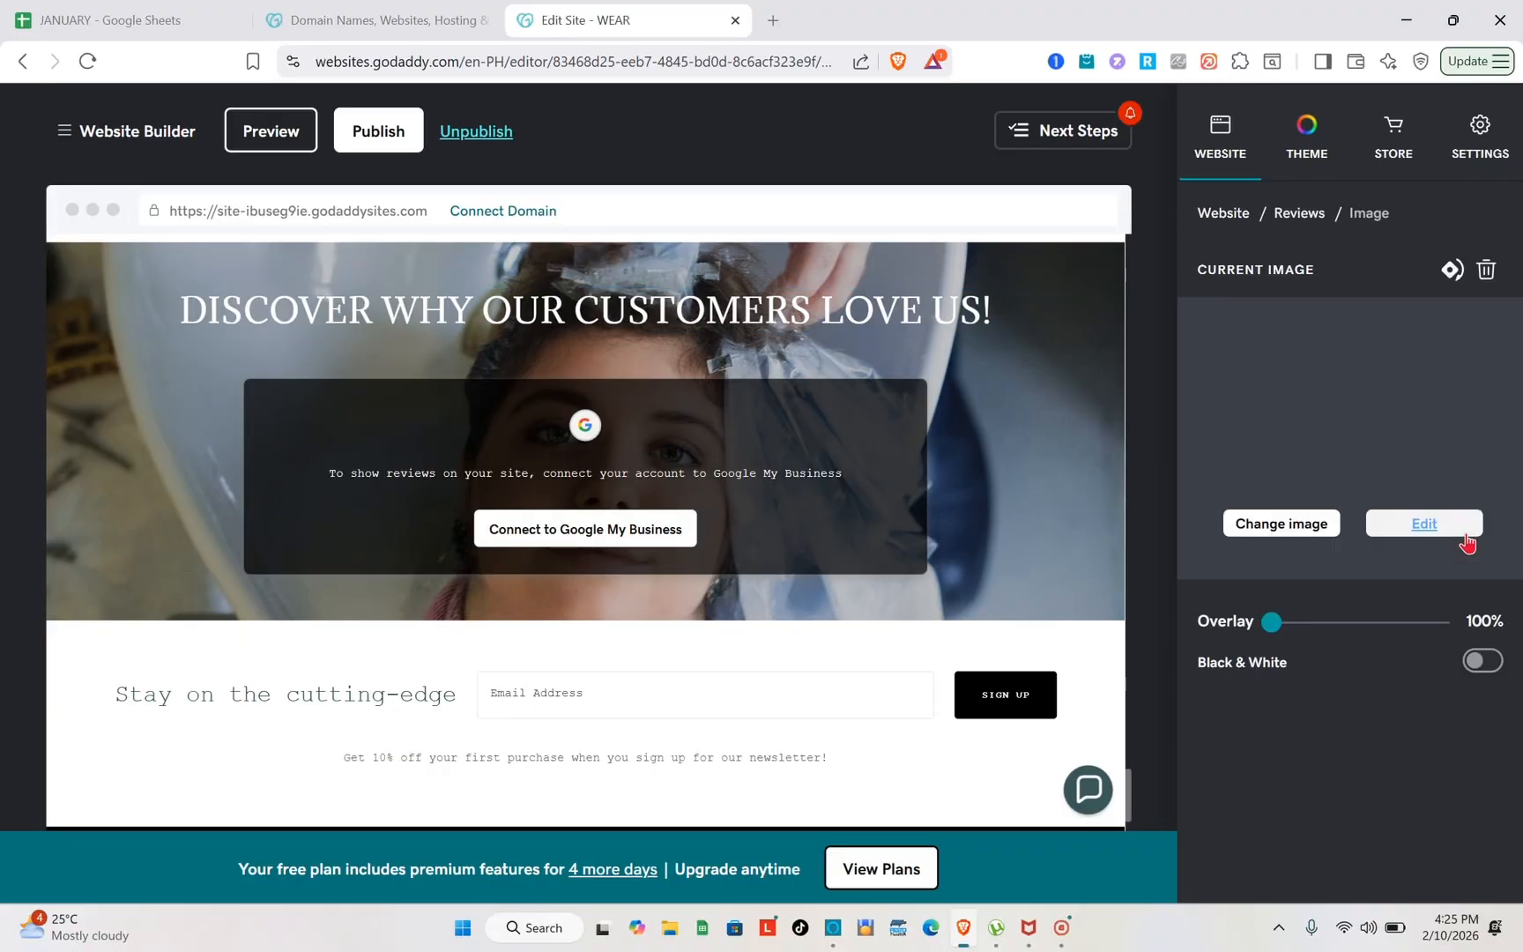
{"action": "left_click", "coordinate": [1467, 541]}
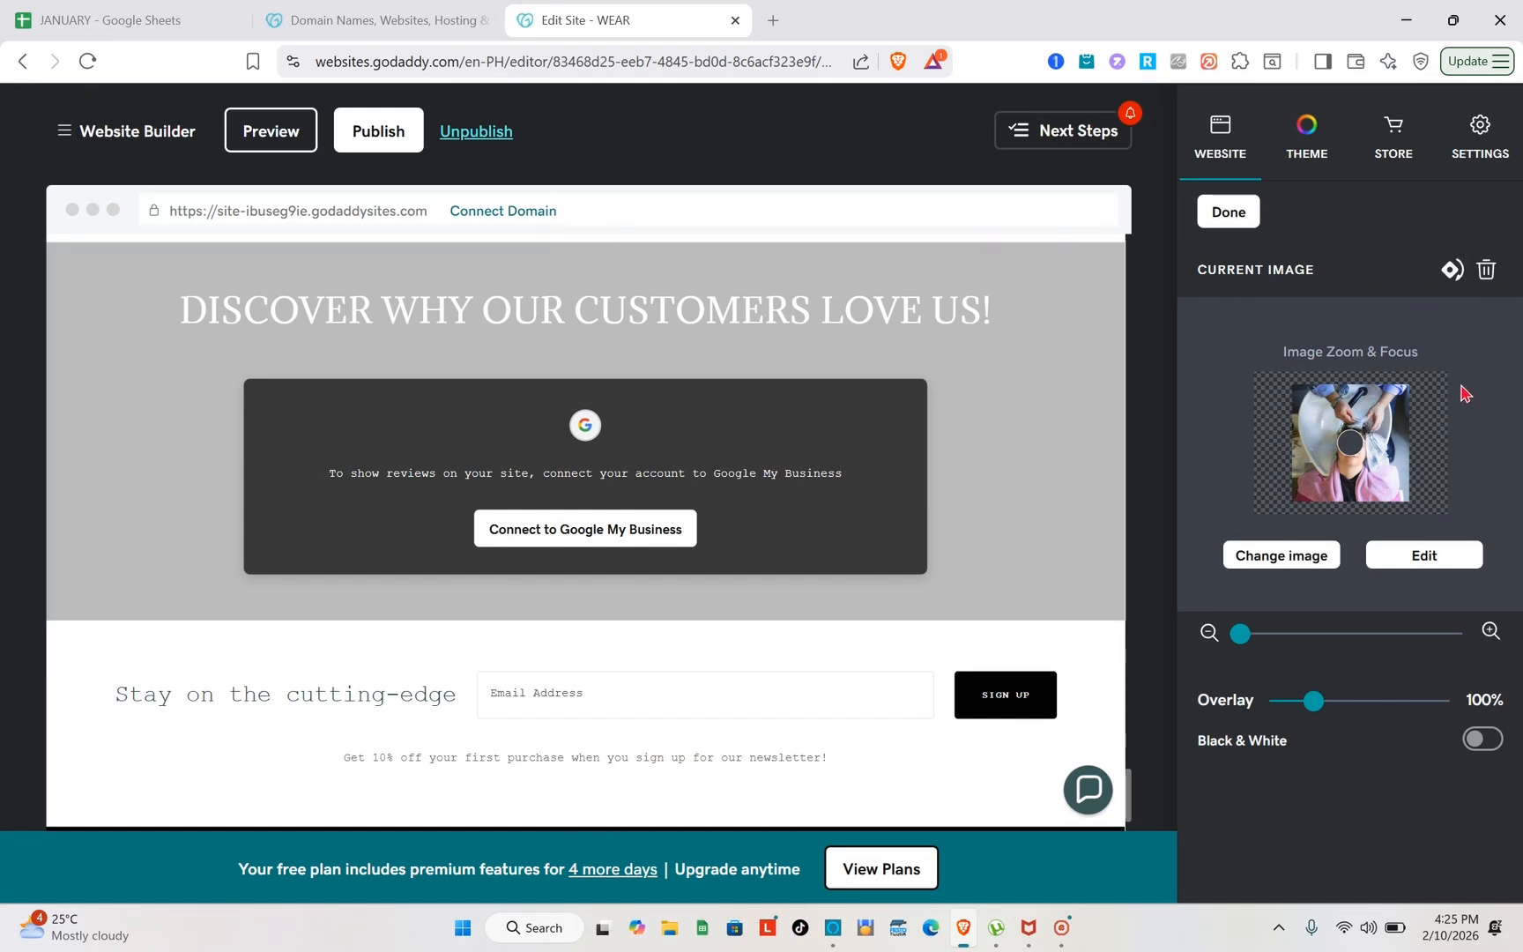
{"action": "left_click", "coordinate": [1413, 571]}
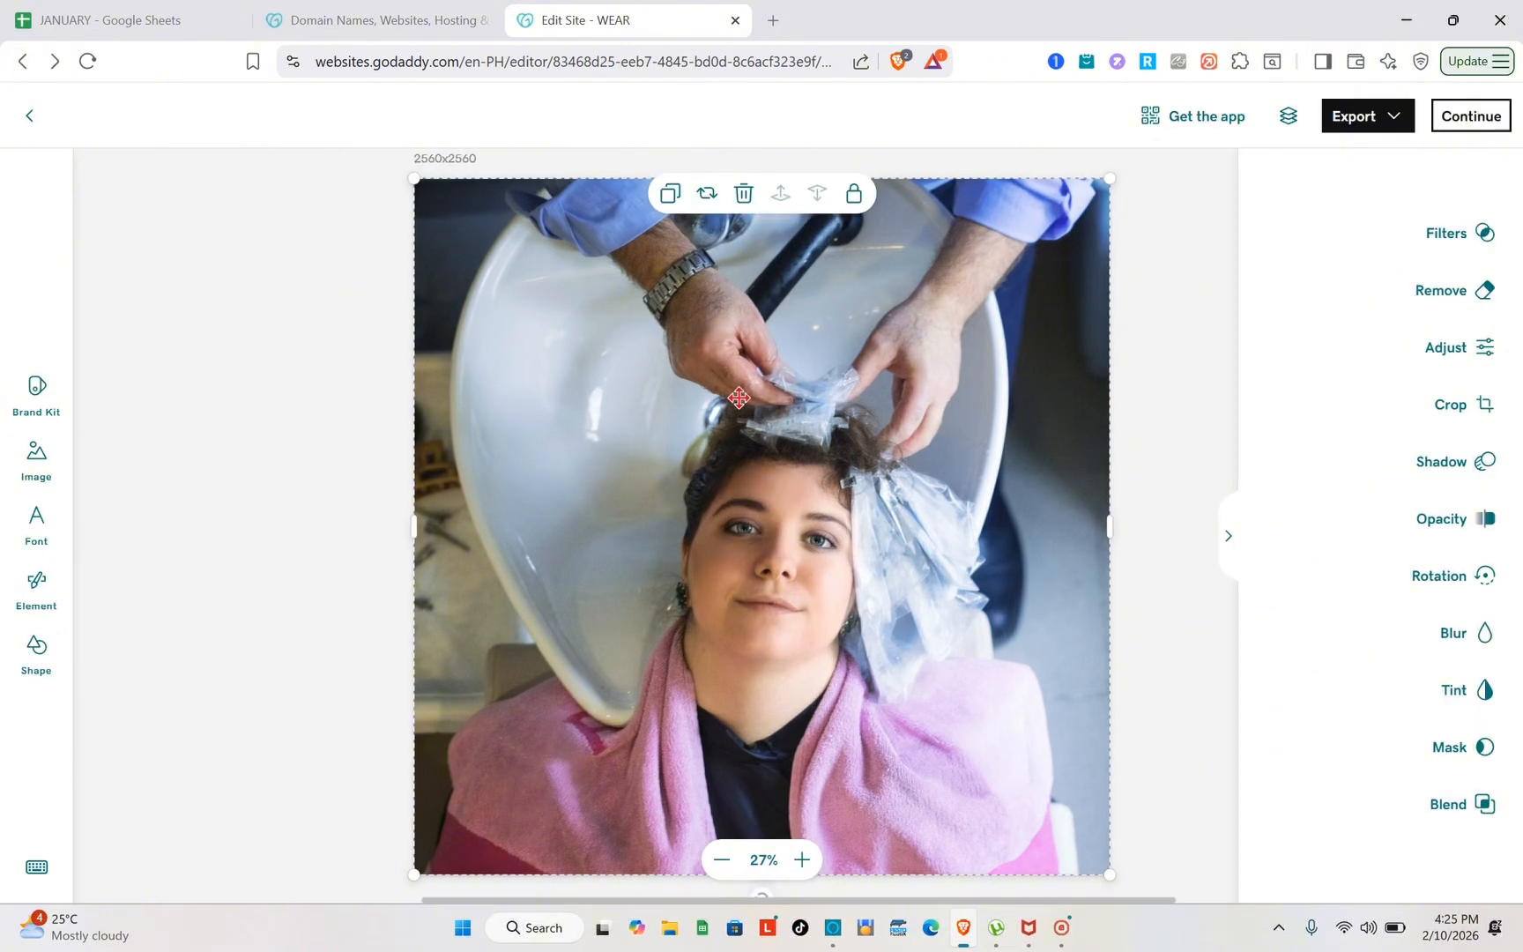
{"action": "left_click", "coordinate": [27, 129]}
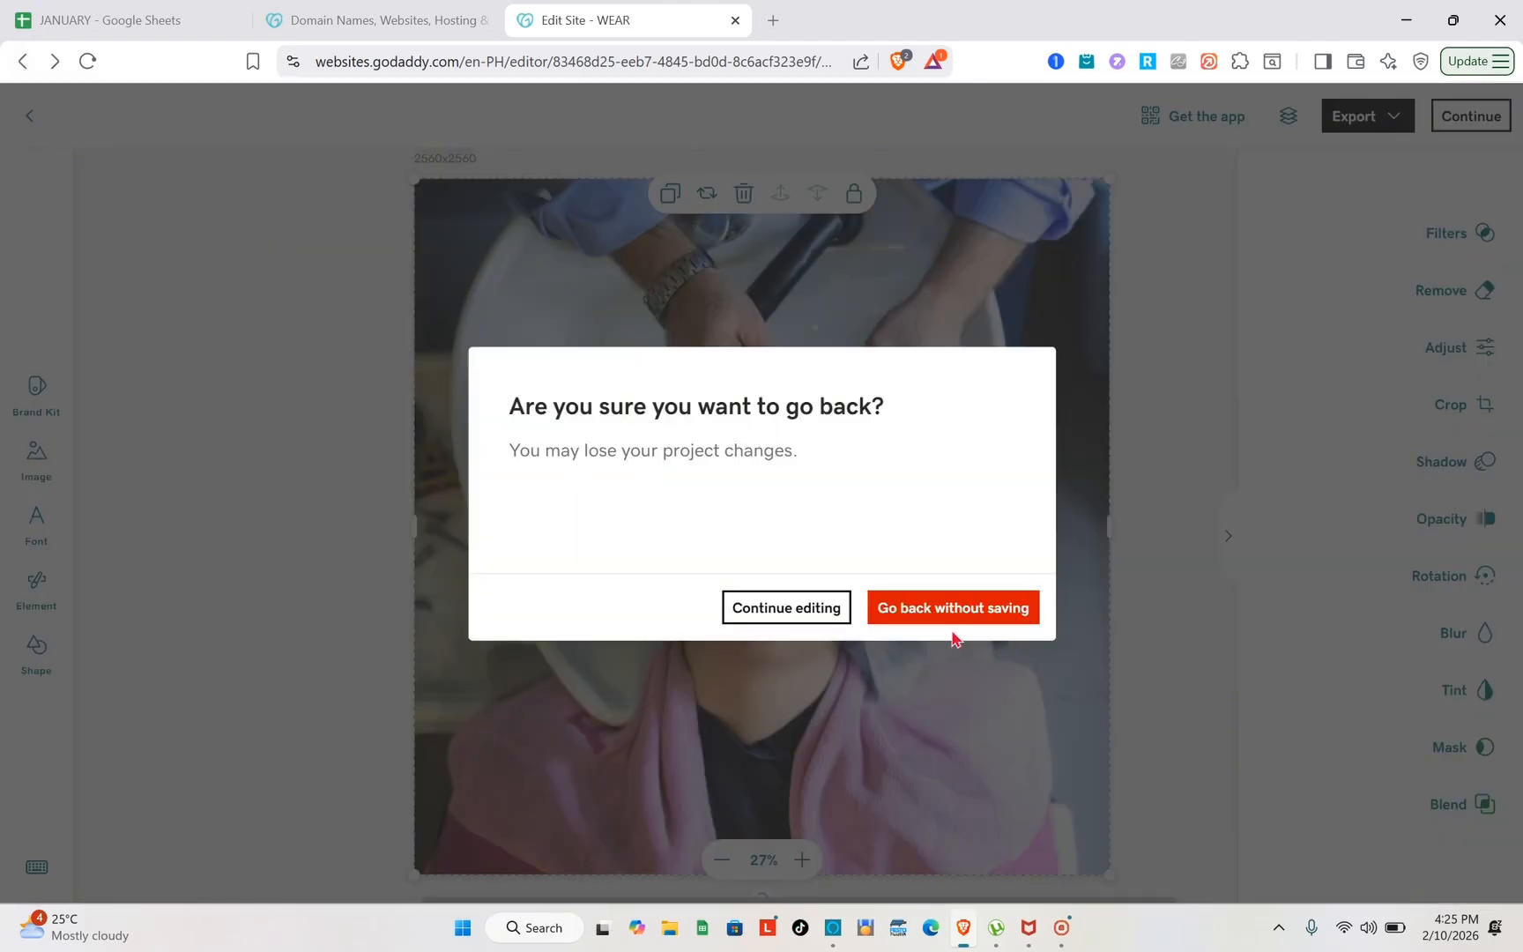
{"action": "left_click", "coordinate": [915, 615]}
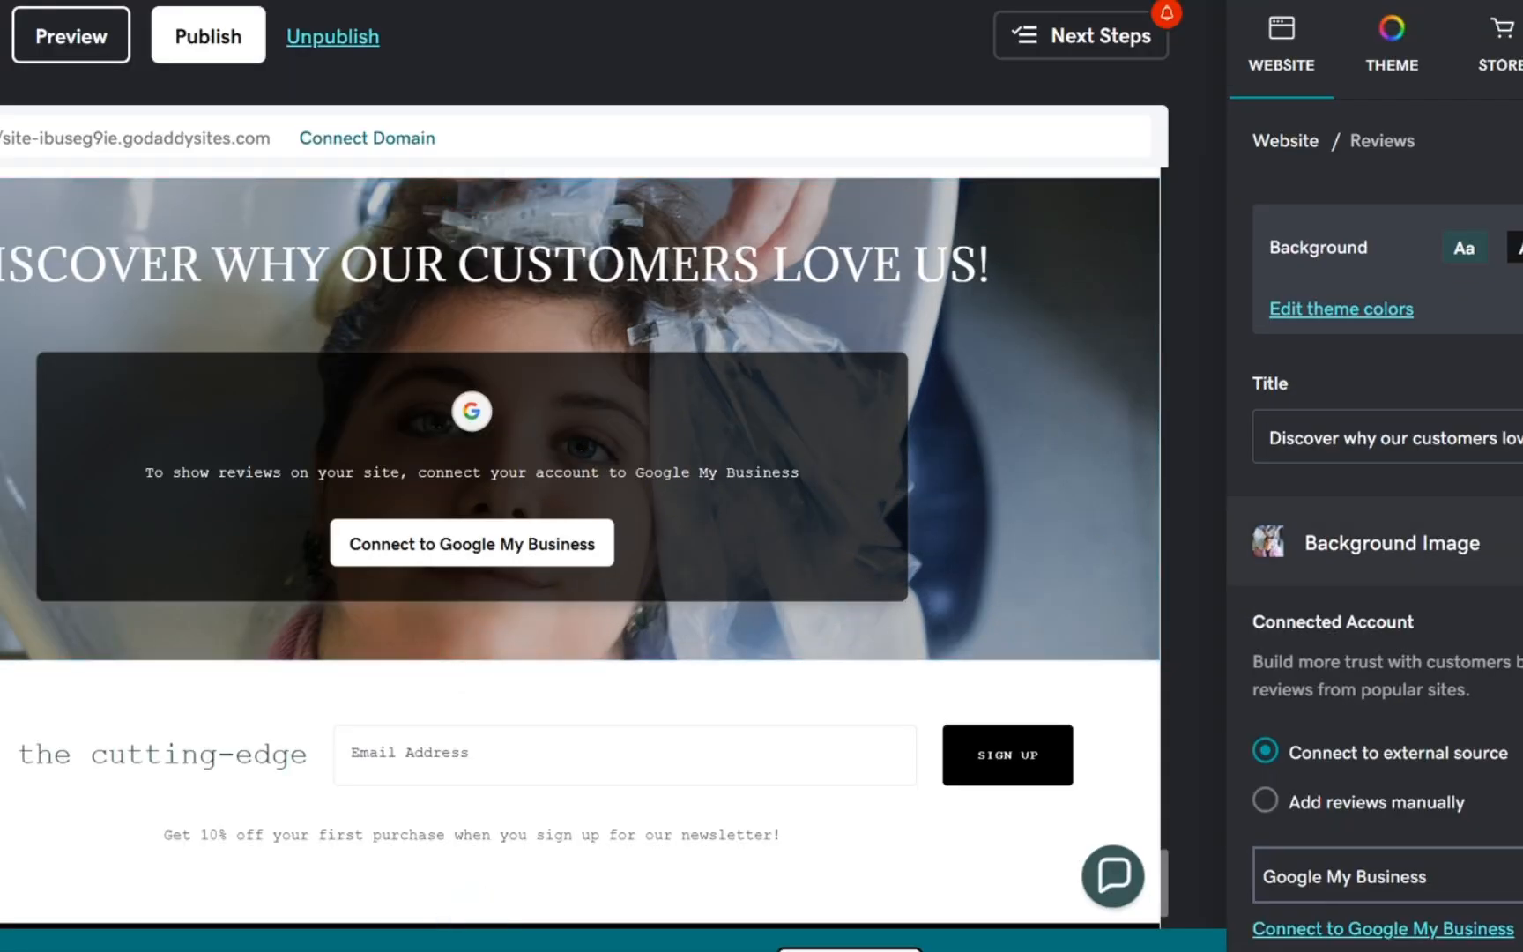
Start changing the Reviews background image and examine the upload, stock and generated image options, dismissing the Content Creator tip
{"action": "left_click", "coordinate": [1392, 543]}
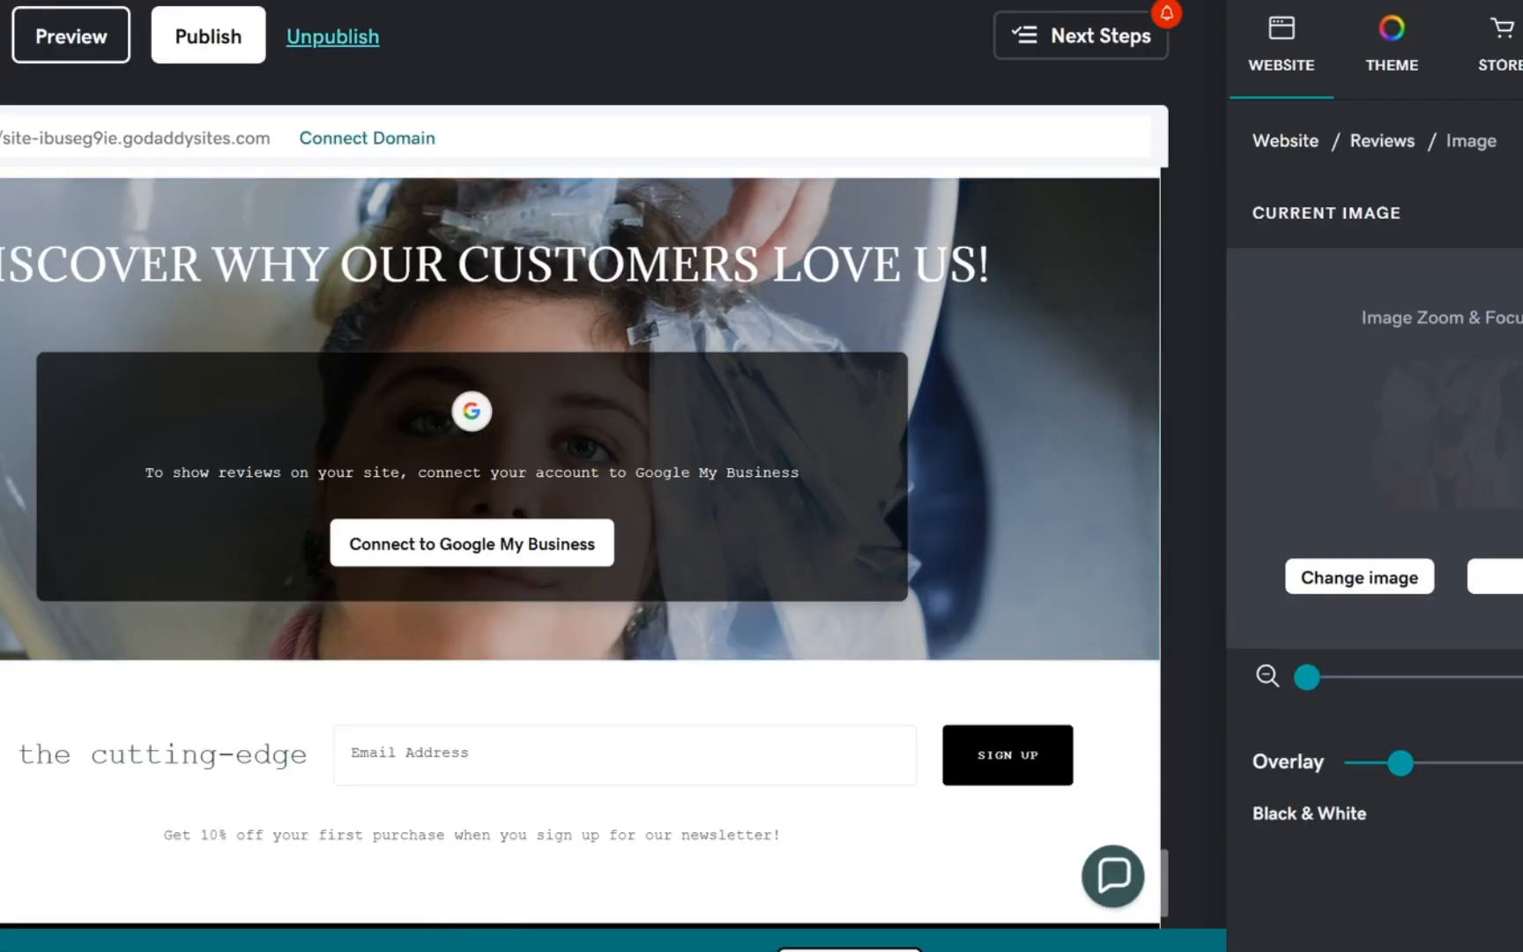
{"action": "left_click", "coordinate": [1360, 582]}
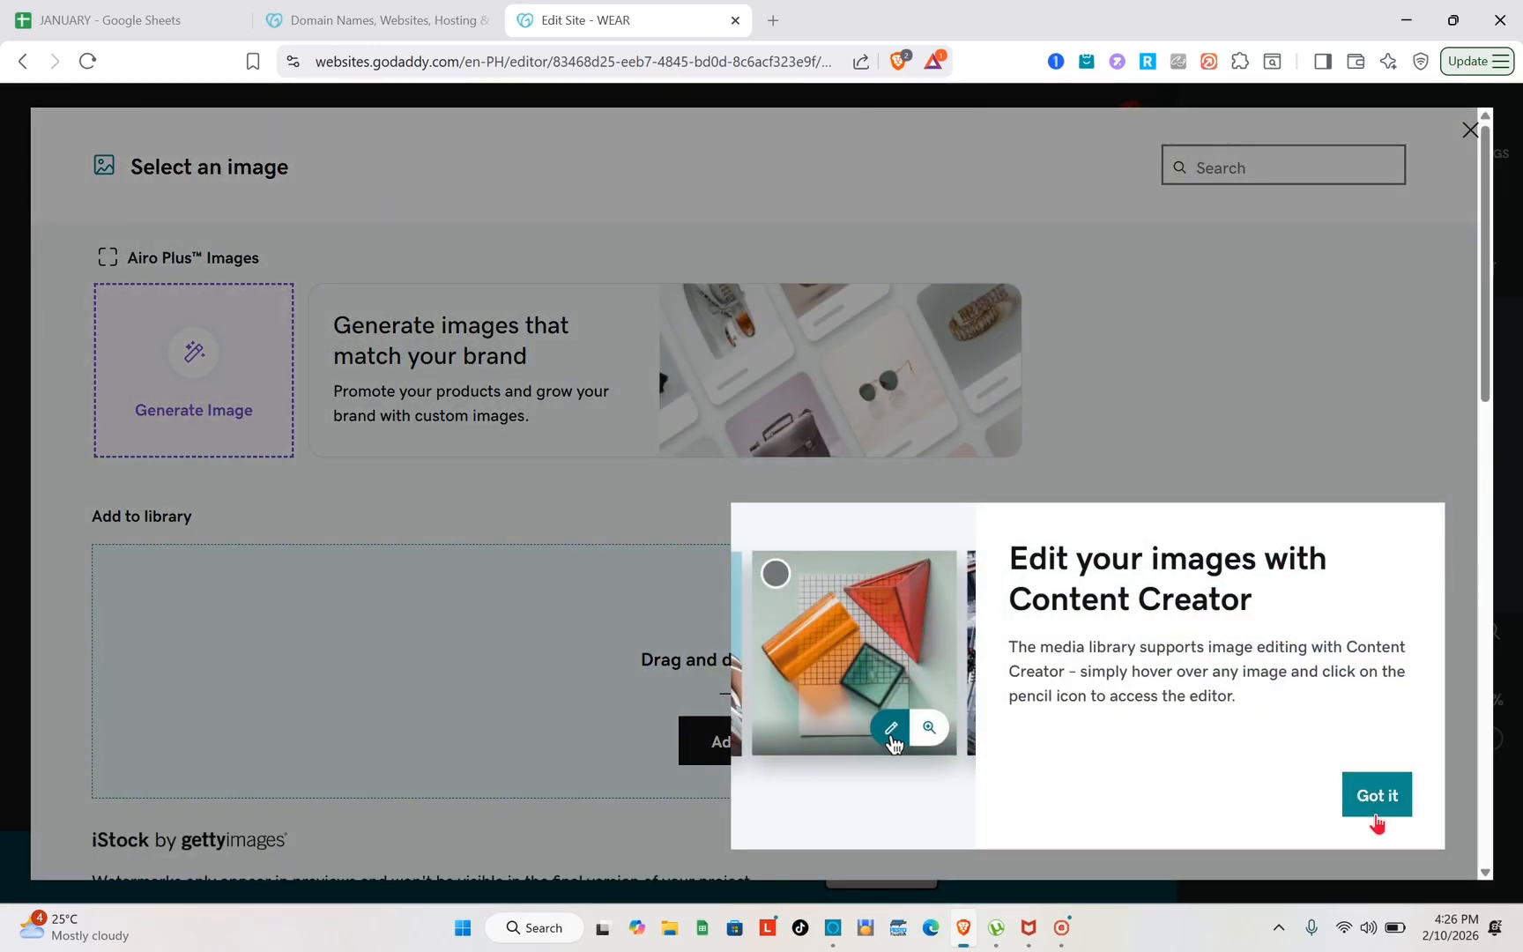
{"action": "left_click", "coordinate": [1374, 812]}
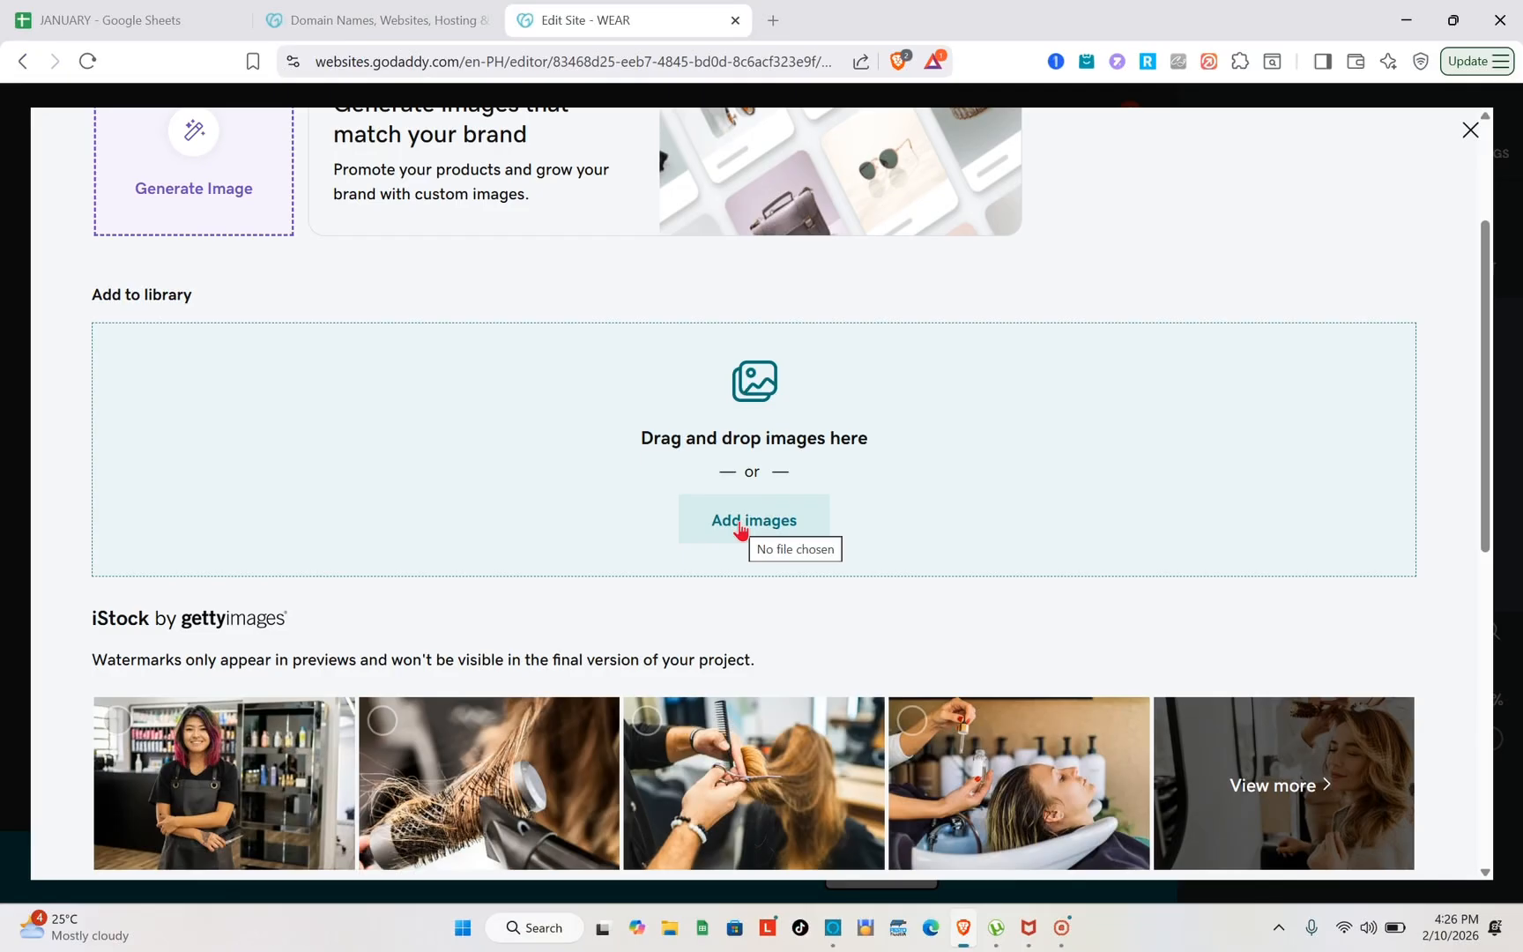
{"action": "scroll", "coordinate": [734, 543], "scroll_direction": "up", "scroll_amount": 3}
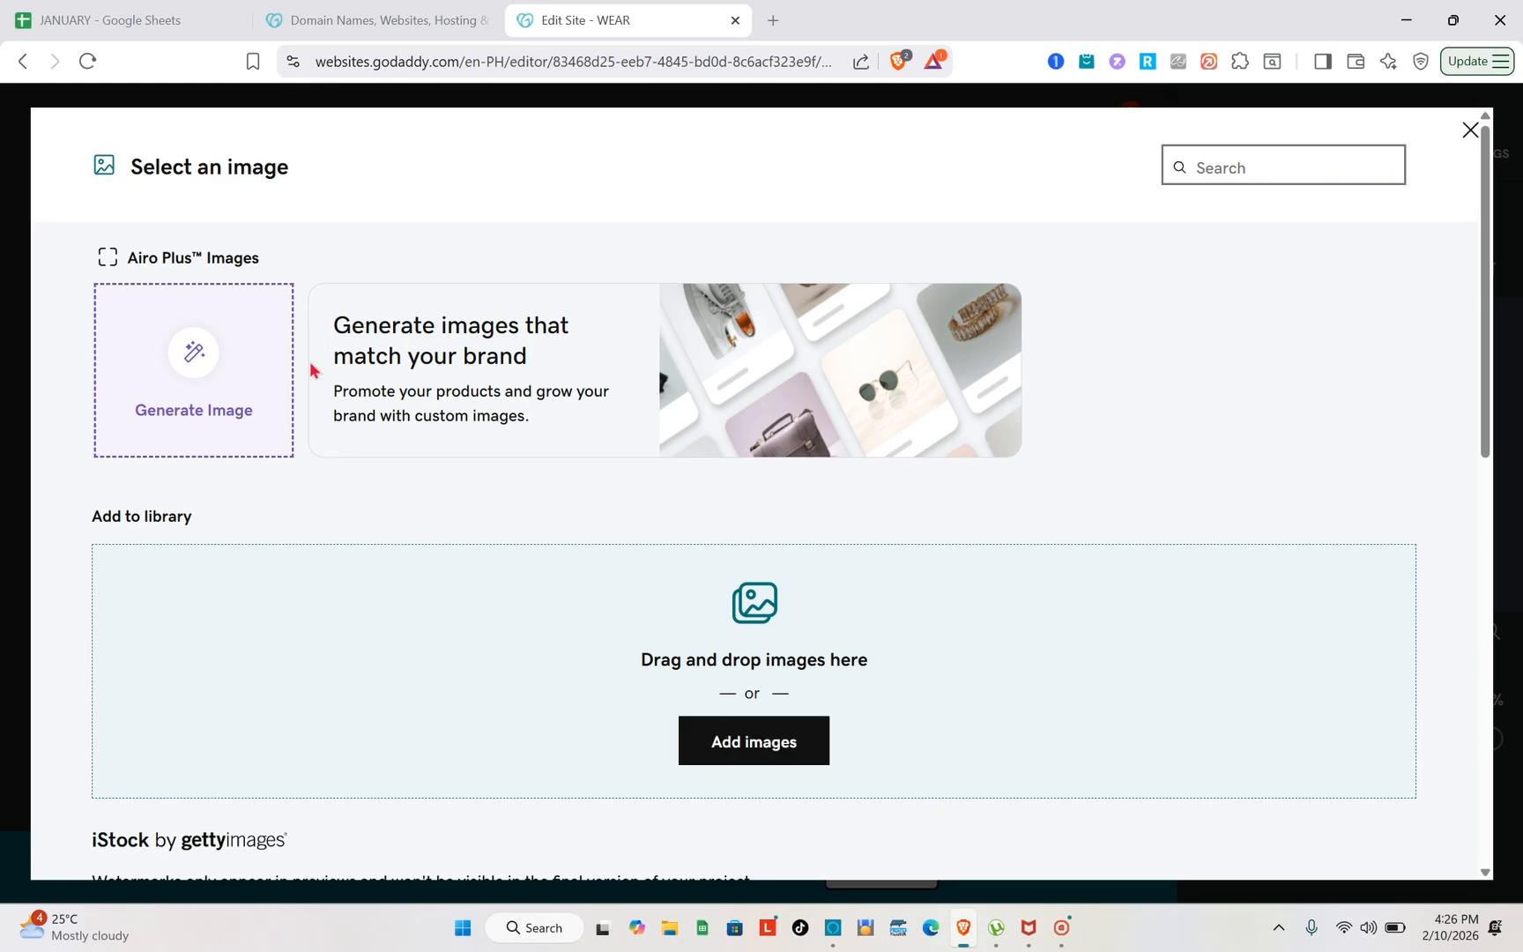
Generate image options with Airo from the prompt "massage salon" and close the image selection without using one
{"action": "left_click", "coordinate": [230, 400]}
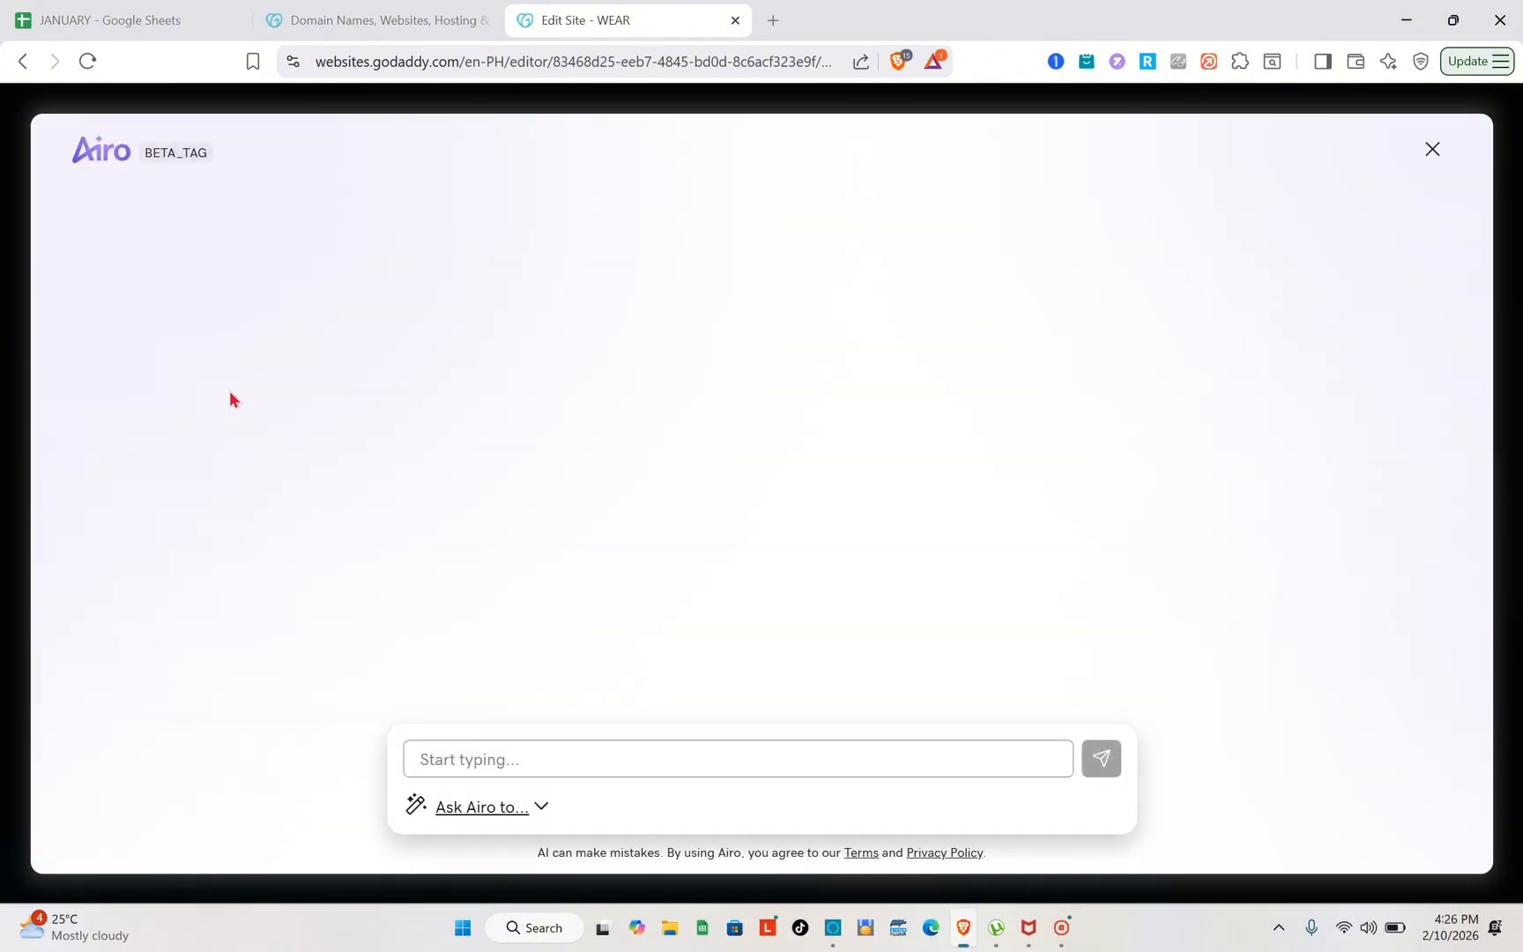
{"action": "left_click", "coordinate": [473, 756]}
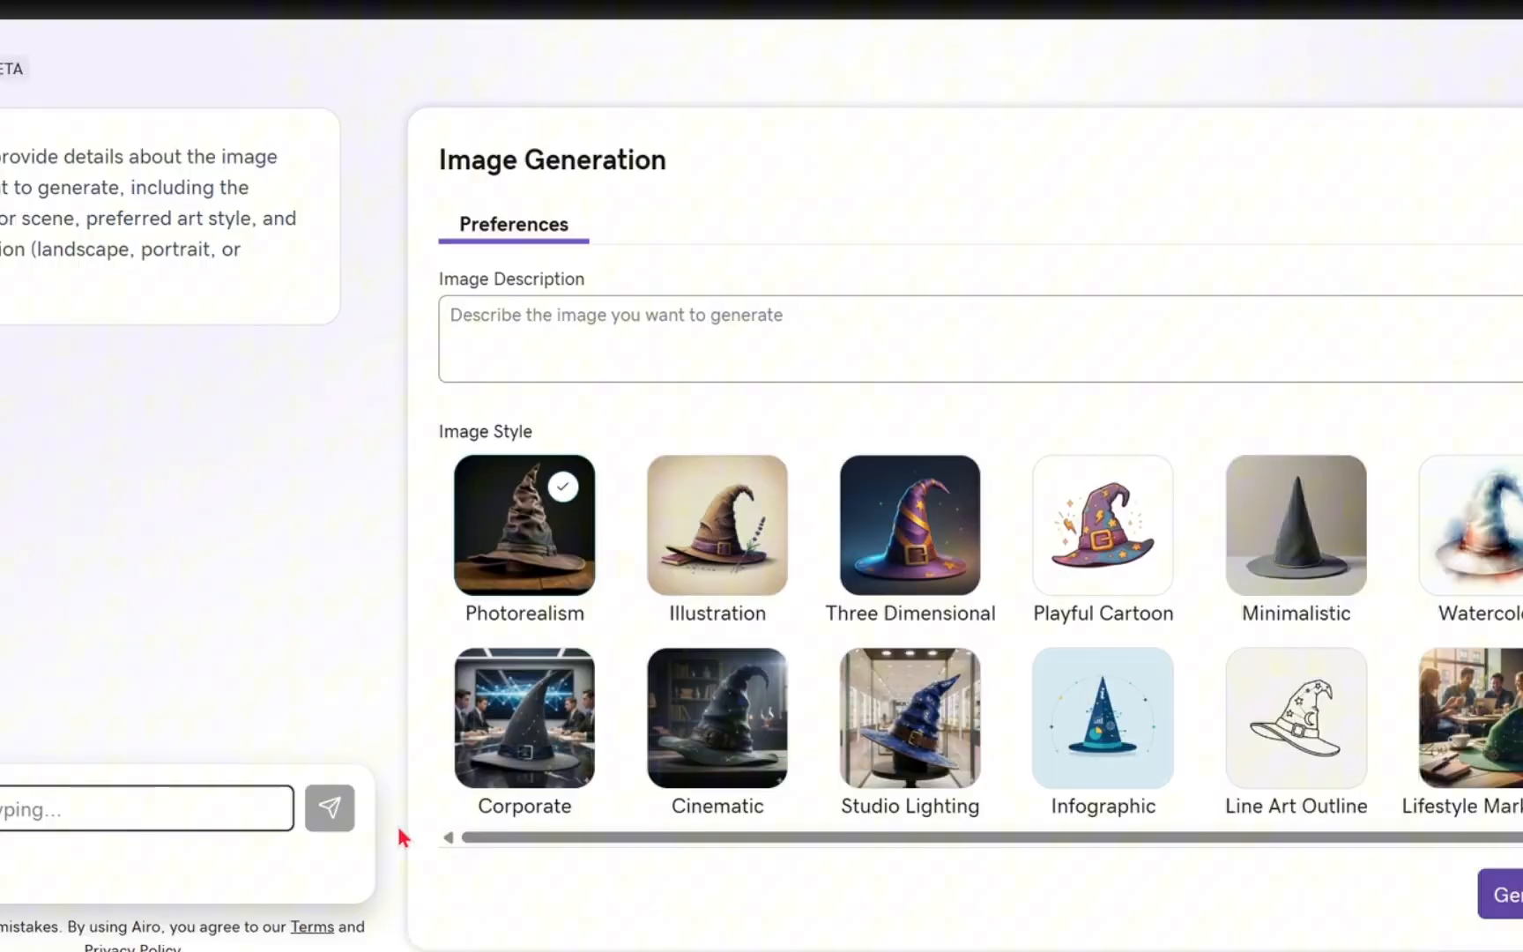
{"action": "type", "text": "Cre"}
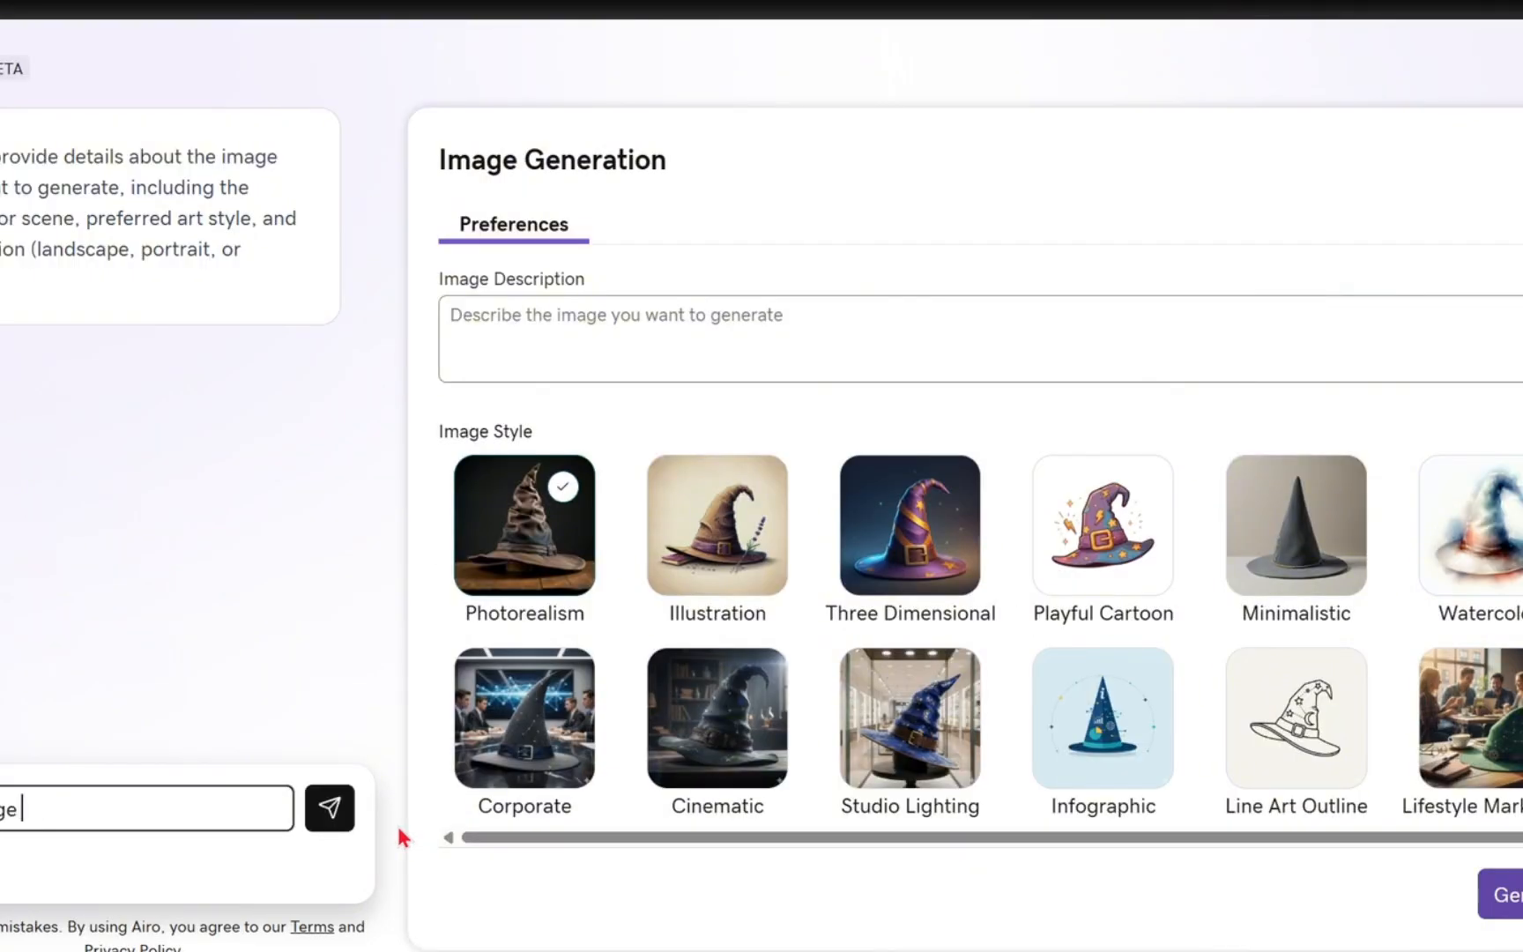
{"action": "type", "text": "sage sal"}
{"action": "type", "text": "on"}
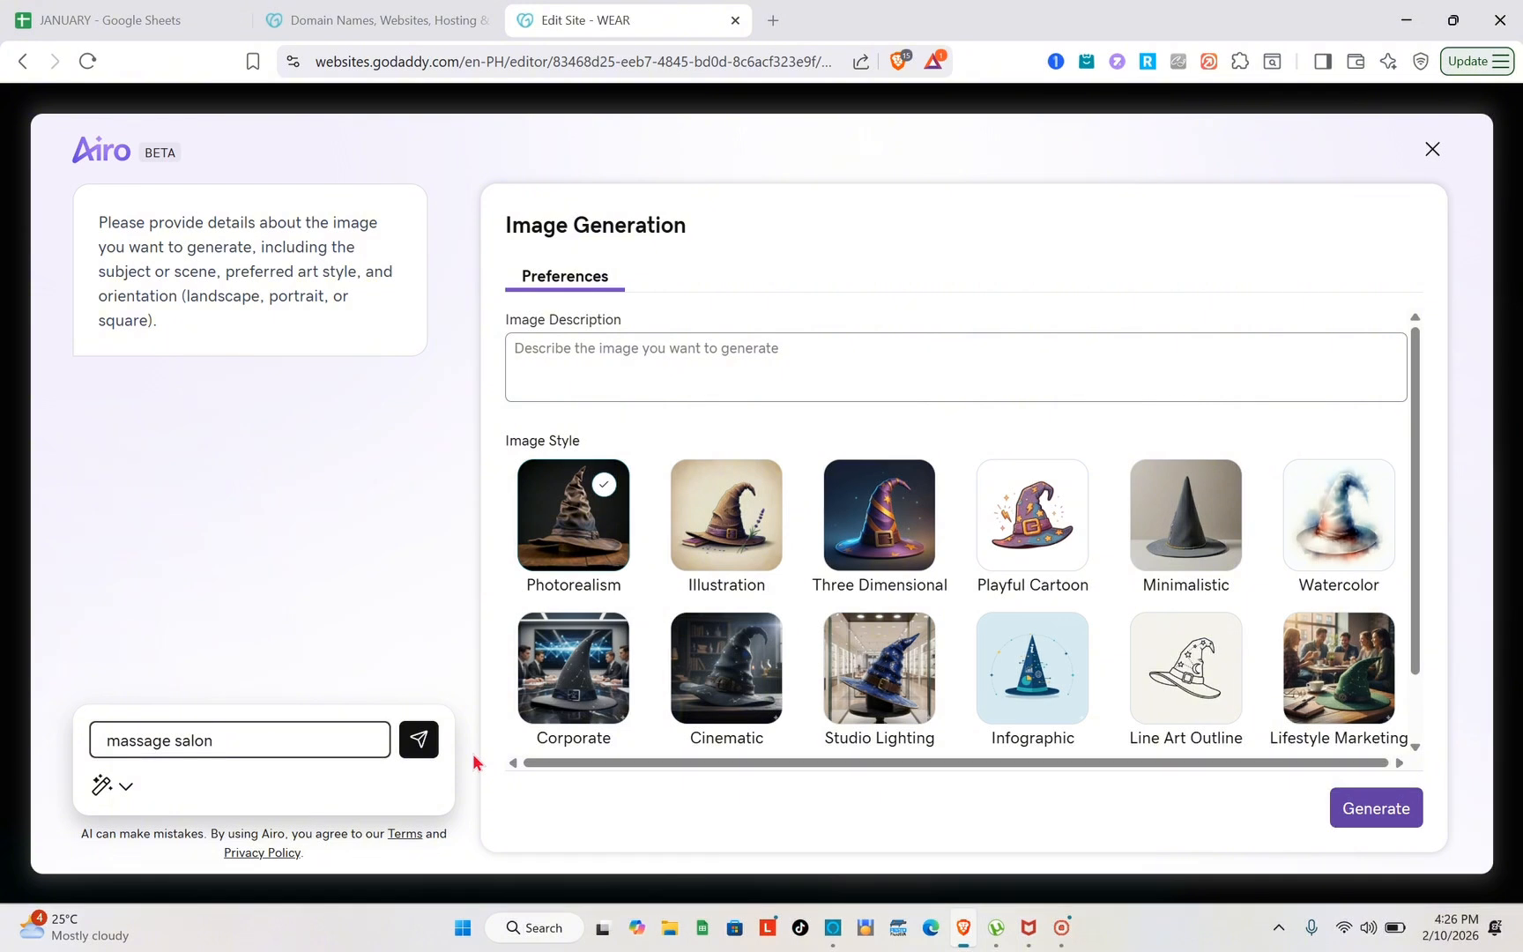
{"action": "left_click", "coordinate": [440, 744]}
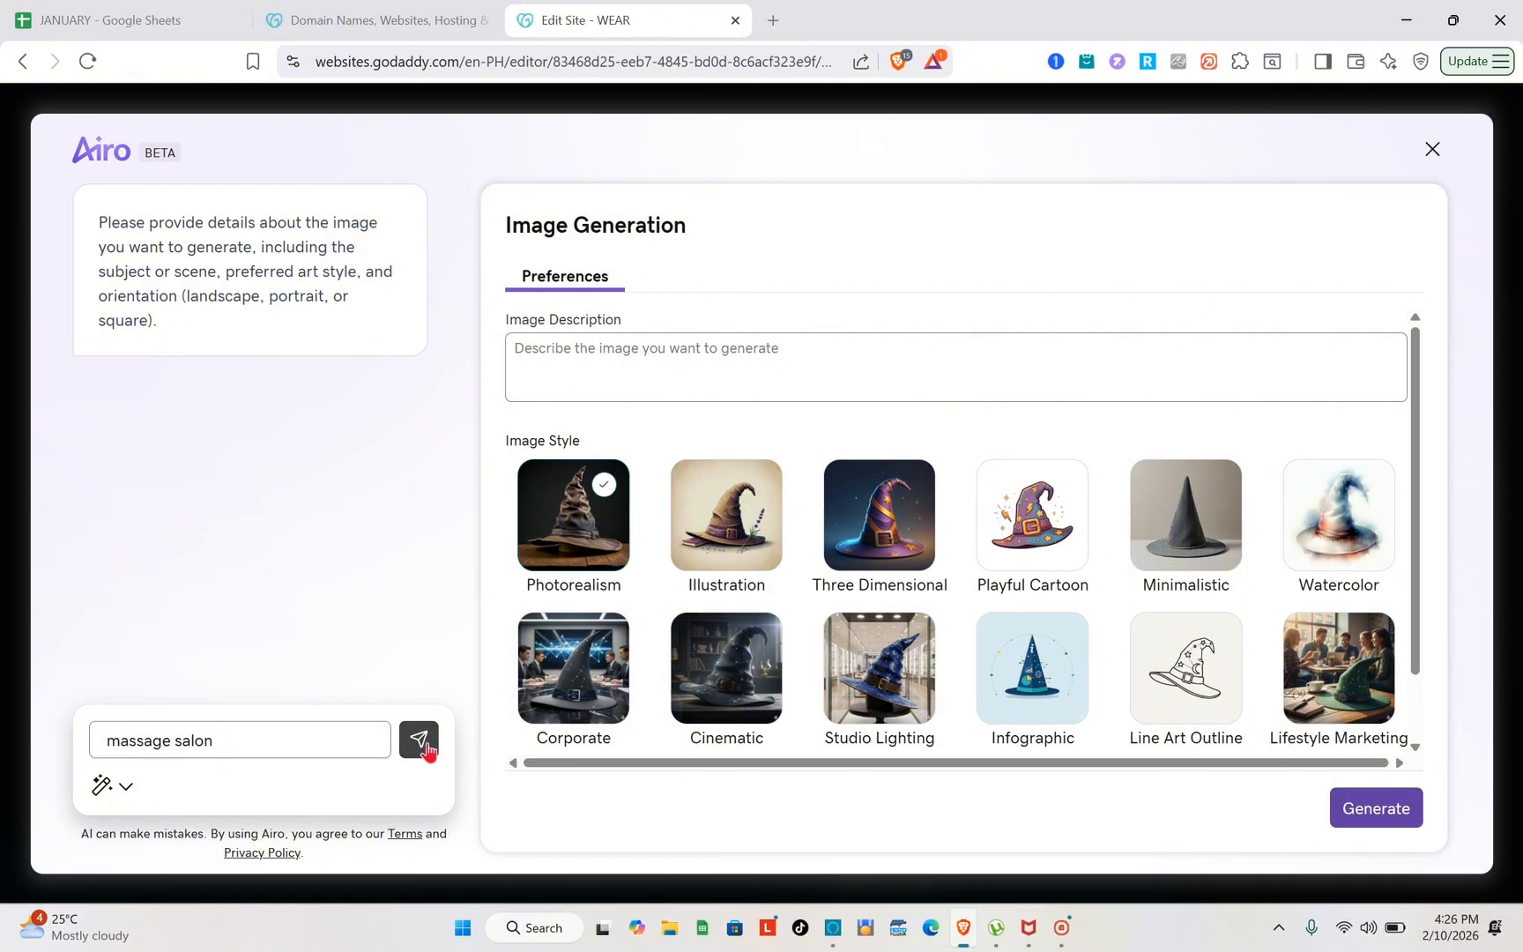
{"action": "left_click", "coordinate": [431, 747]}
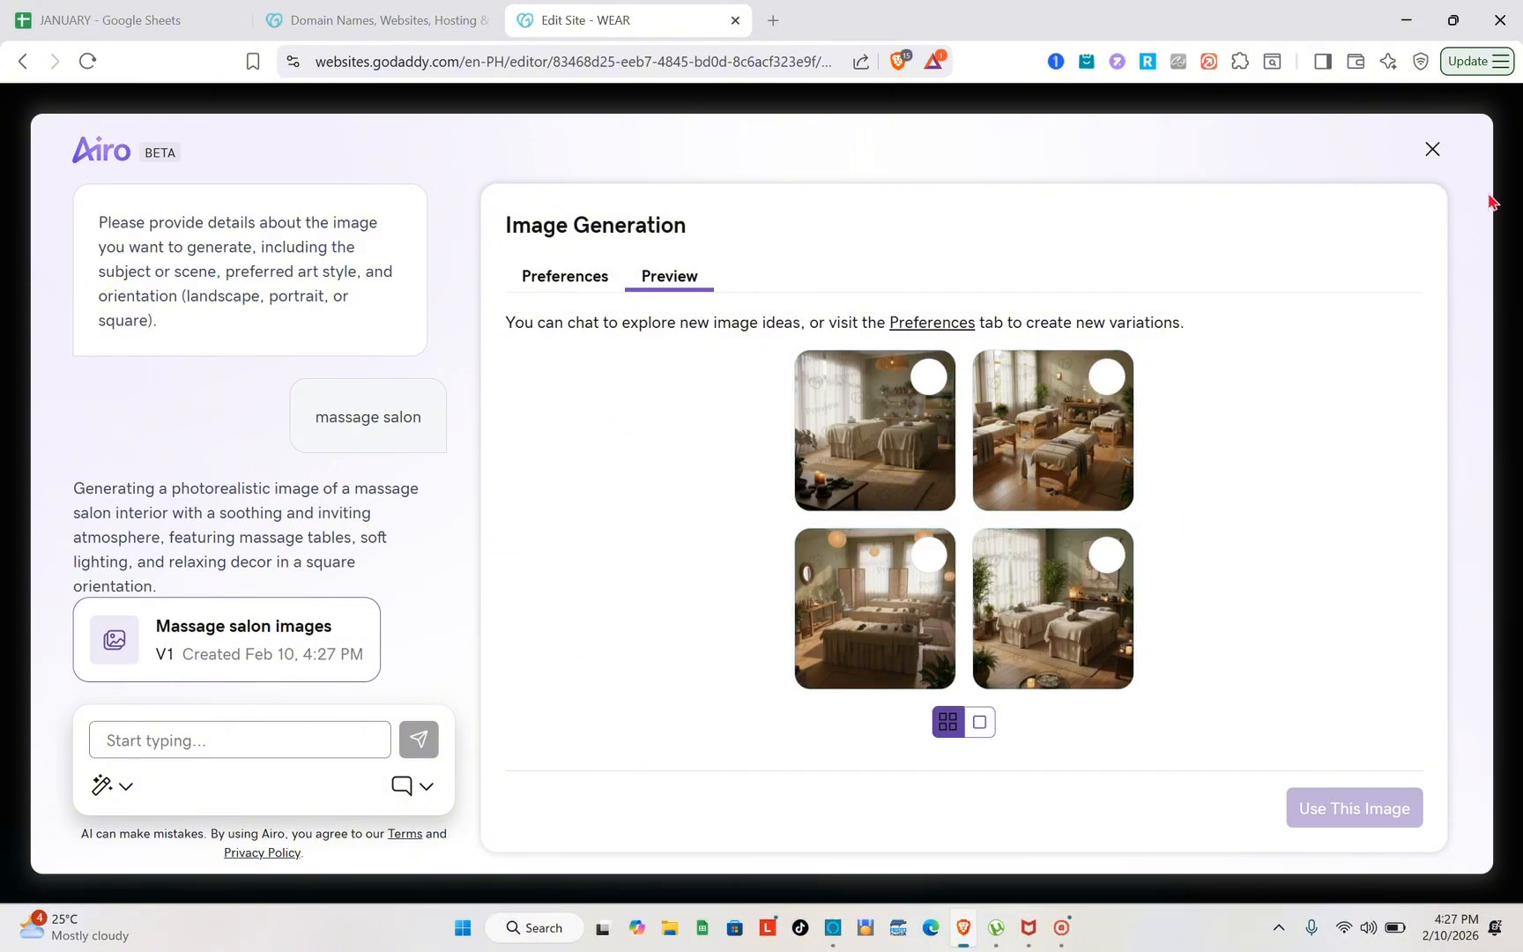
{"action": "left_click", "coordinate": [1432, 149]}
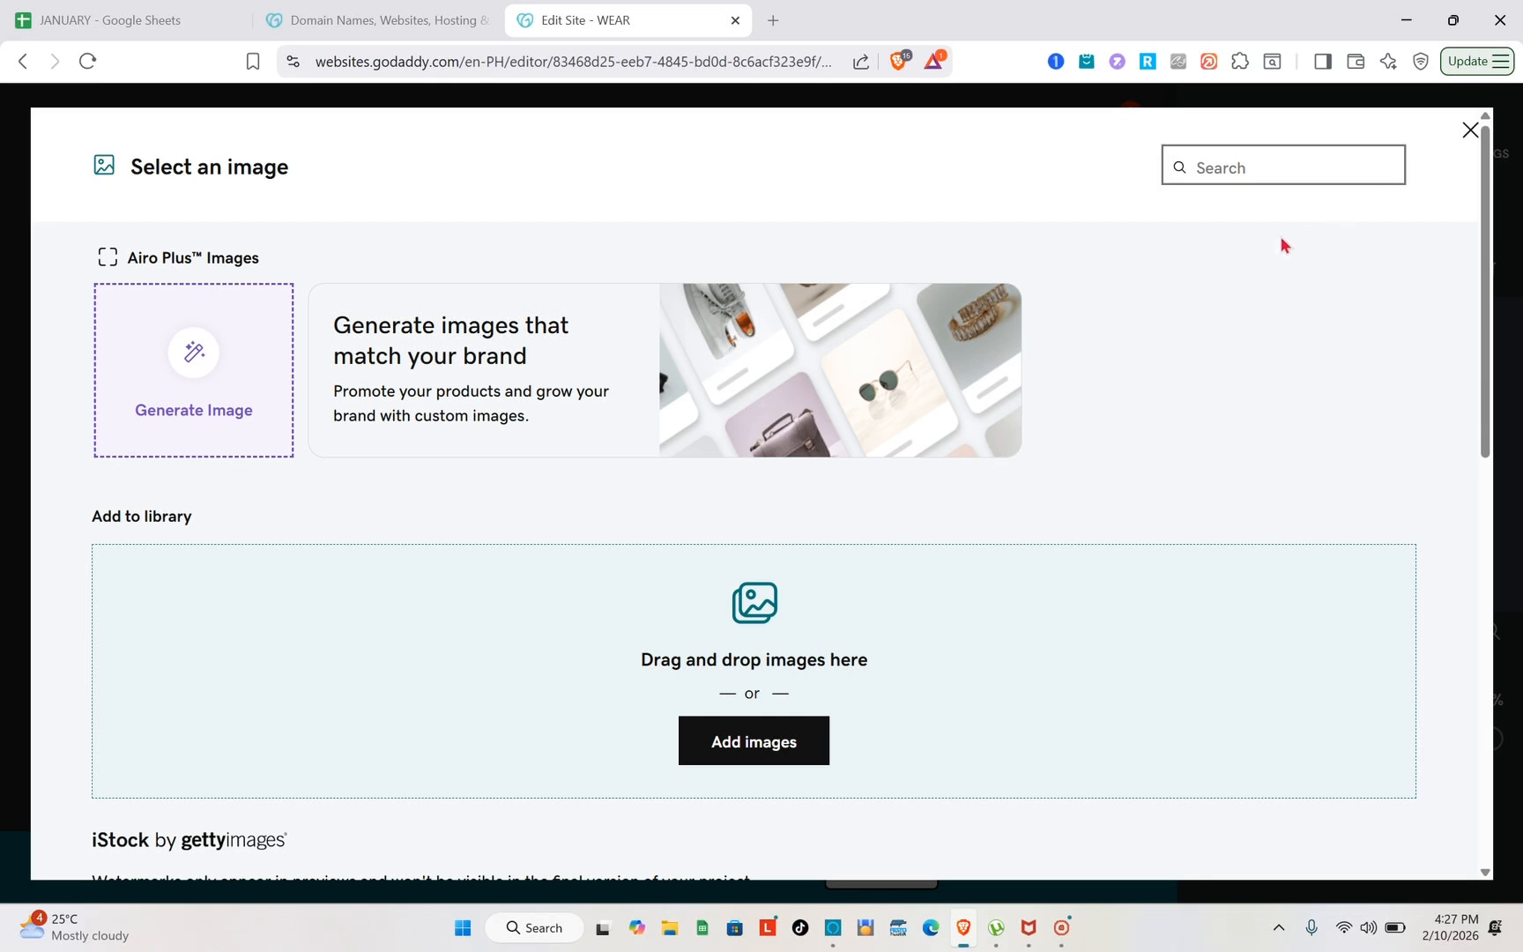
{"action": "left_click", "coordinate": [1468, 132]}
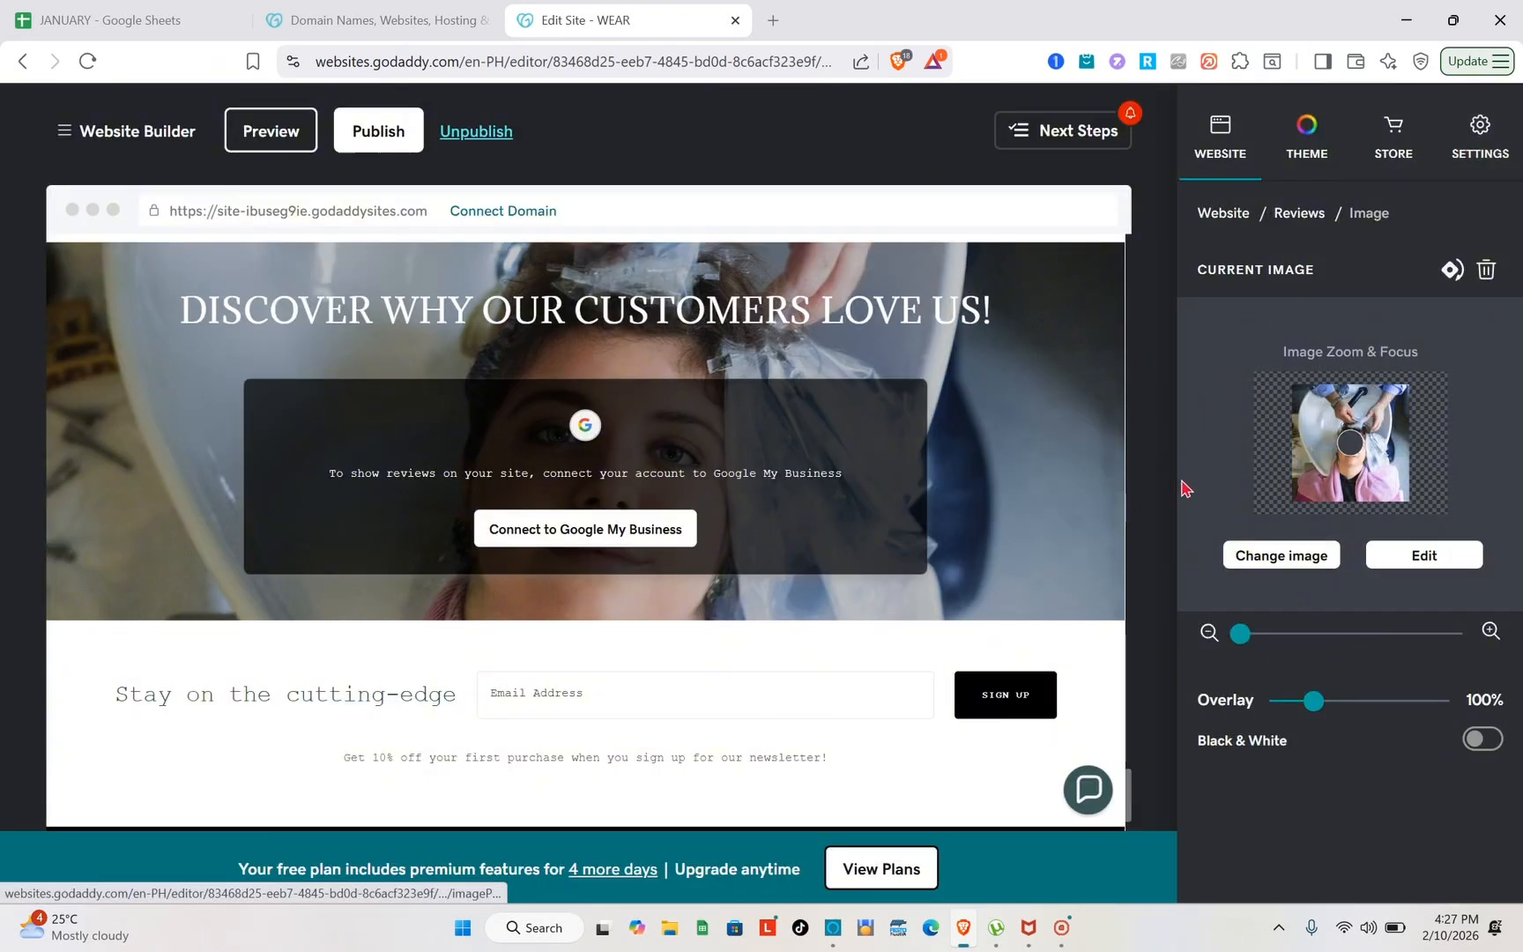
Switch the Reviews section from an external source to manually added reviews and add one more review
{"action": "left_click", "coordinate": [1025, 419]}
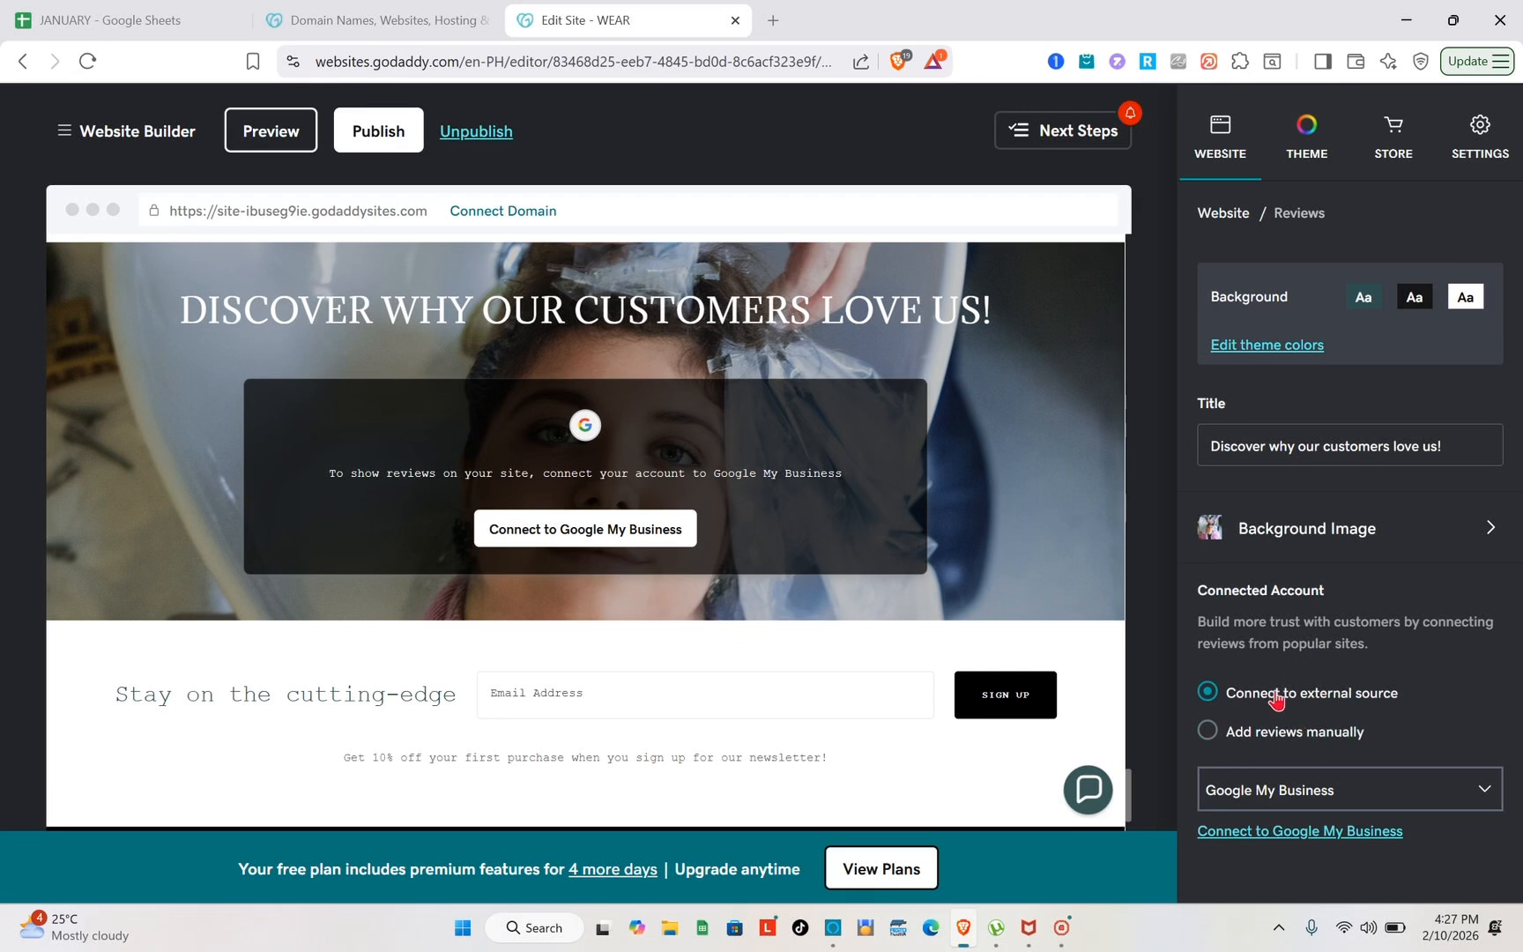
{"action": "left_click", "coordinate": [1286, 737]}
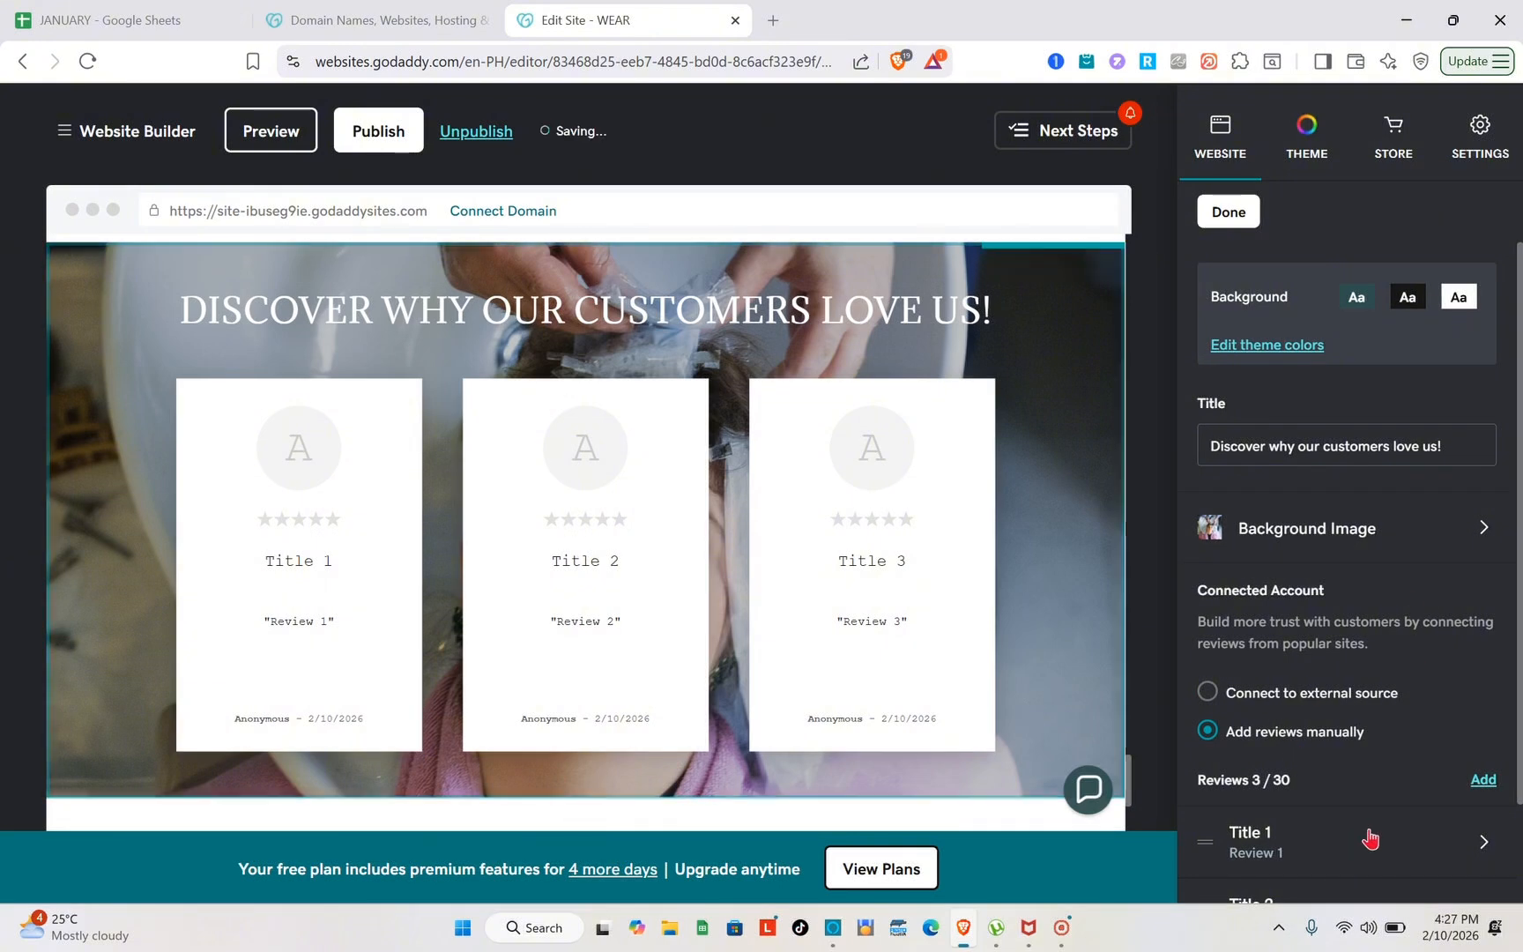
{"action": "scroll", "coordinate": [1282, 772], "scroll_direction": "down", "scroll_amount": 2}
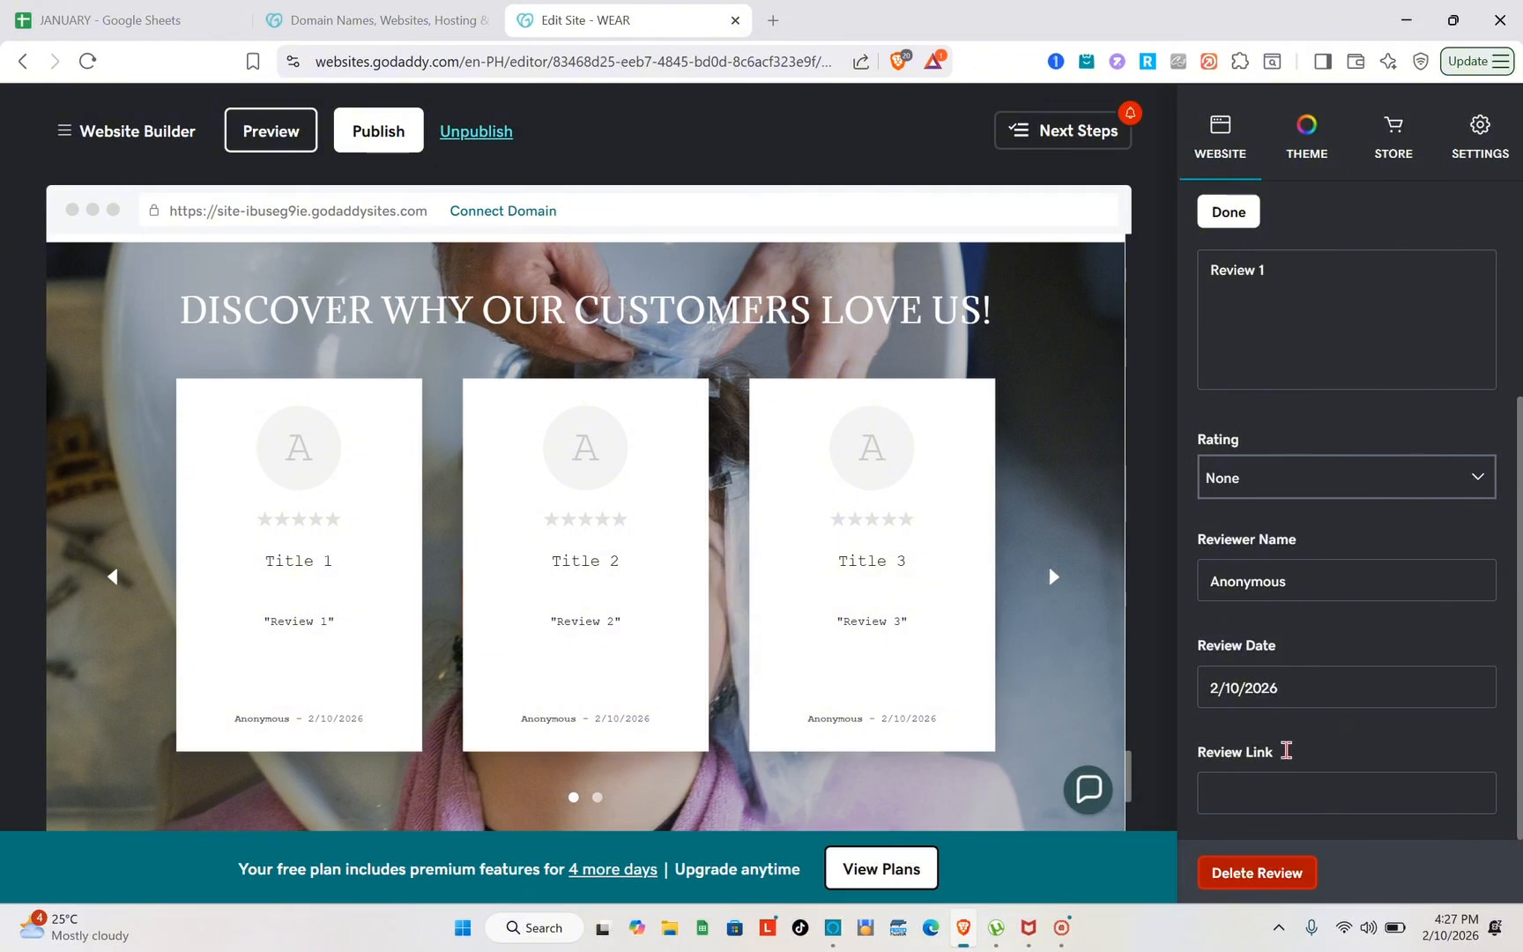
Examine the title, text, rating, reviewer name, date and link fields of the "Title 1" review, and return to the review list
{"action": "scroll", "coordinate": [1369, 405], "scroll_direction": "up", "scroll_amount": 3}
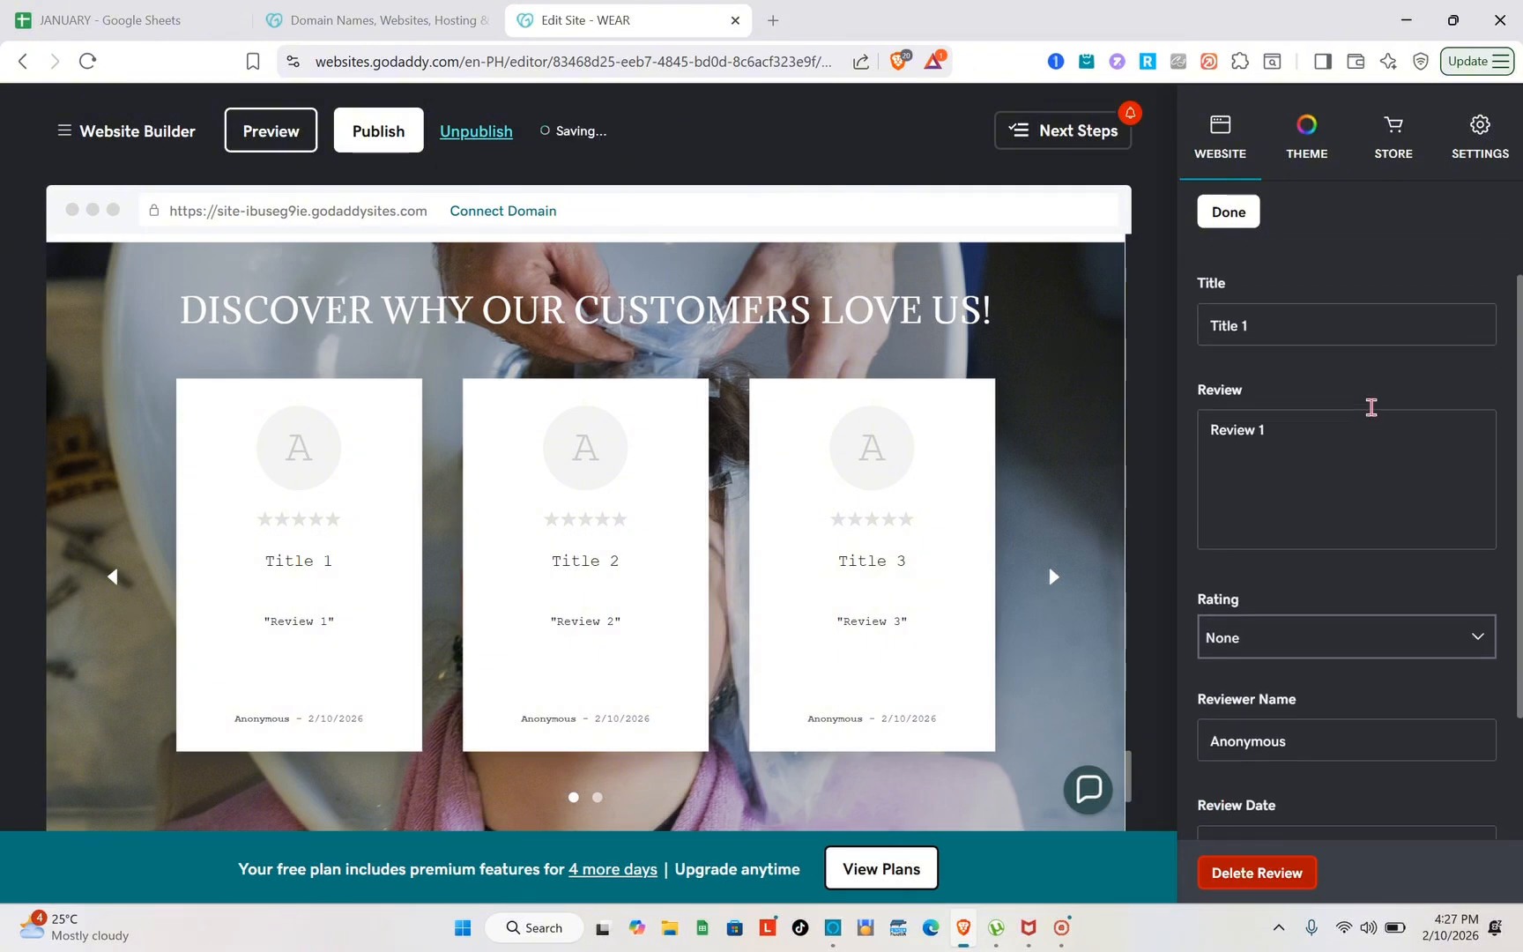
{"action": "scroll", "coordinate": [1469, 291], "scroll_direction": "down", "scroll_amount": 1}
{"action": "left_click", "coordinate": [1367, 455]}
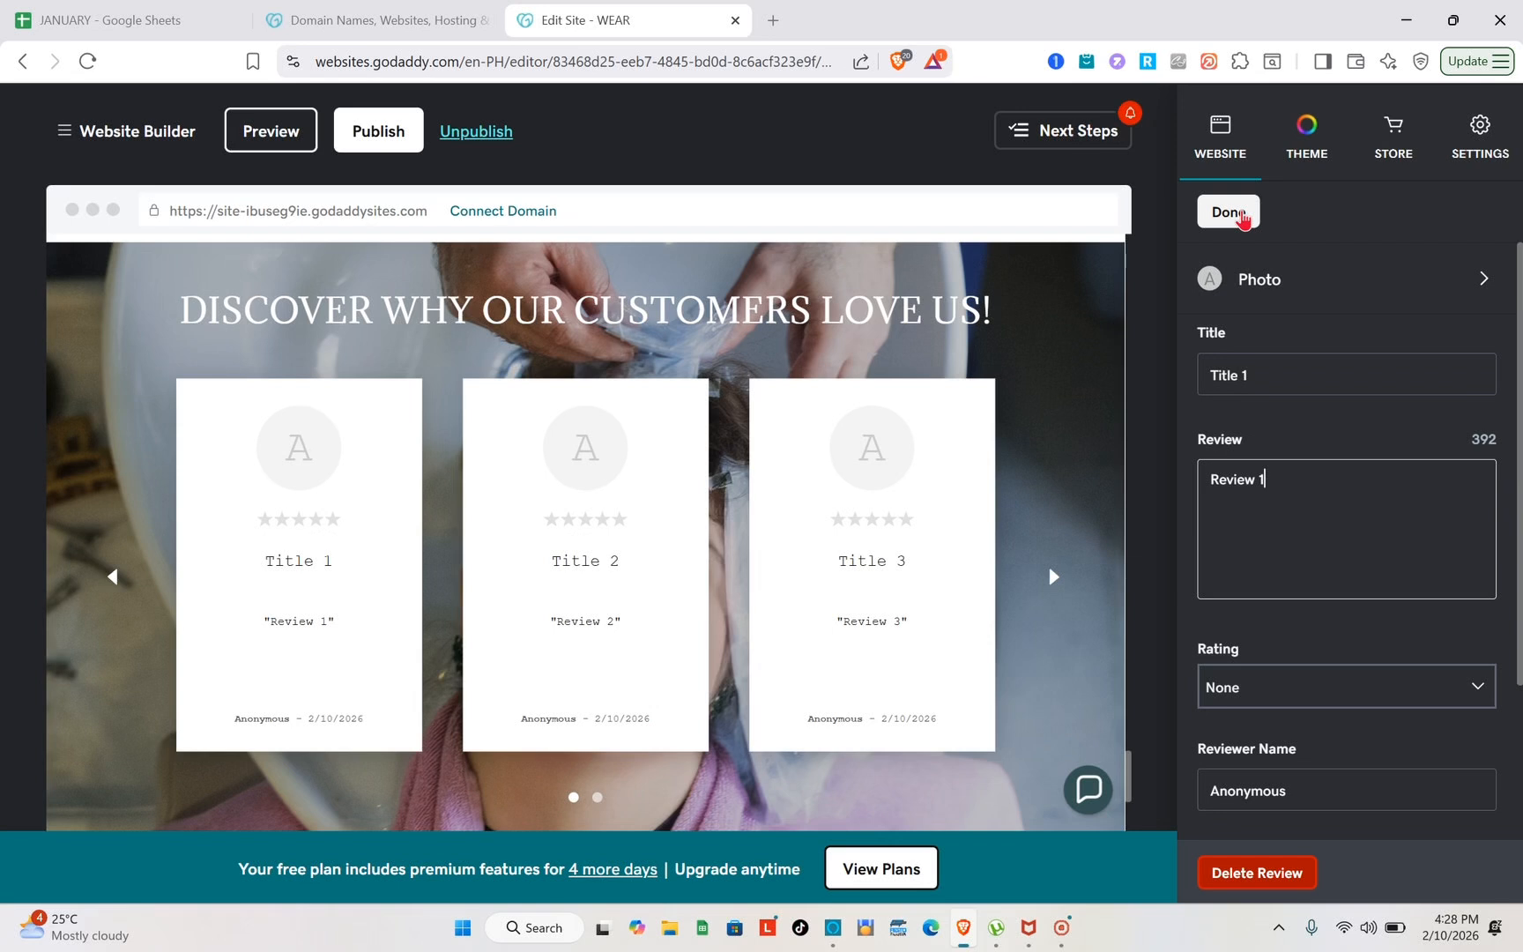
{"action": "left_click", "coordinate": [1230, 214]}
{"action": "scroll", "coordinate": [1348, 725], "scroll_direction": "down", "scroll_amount": 1}
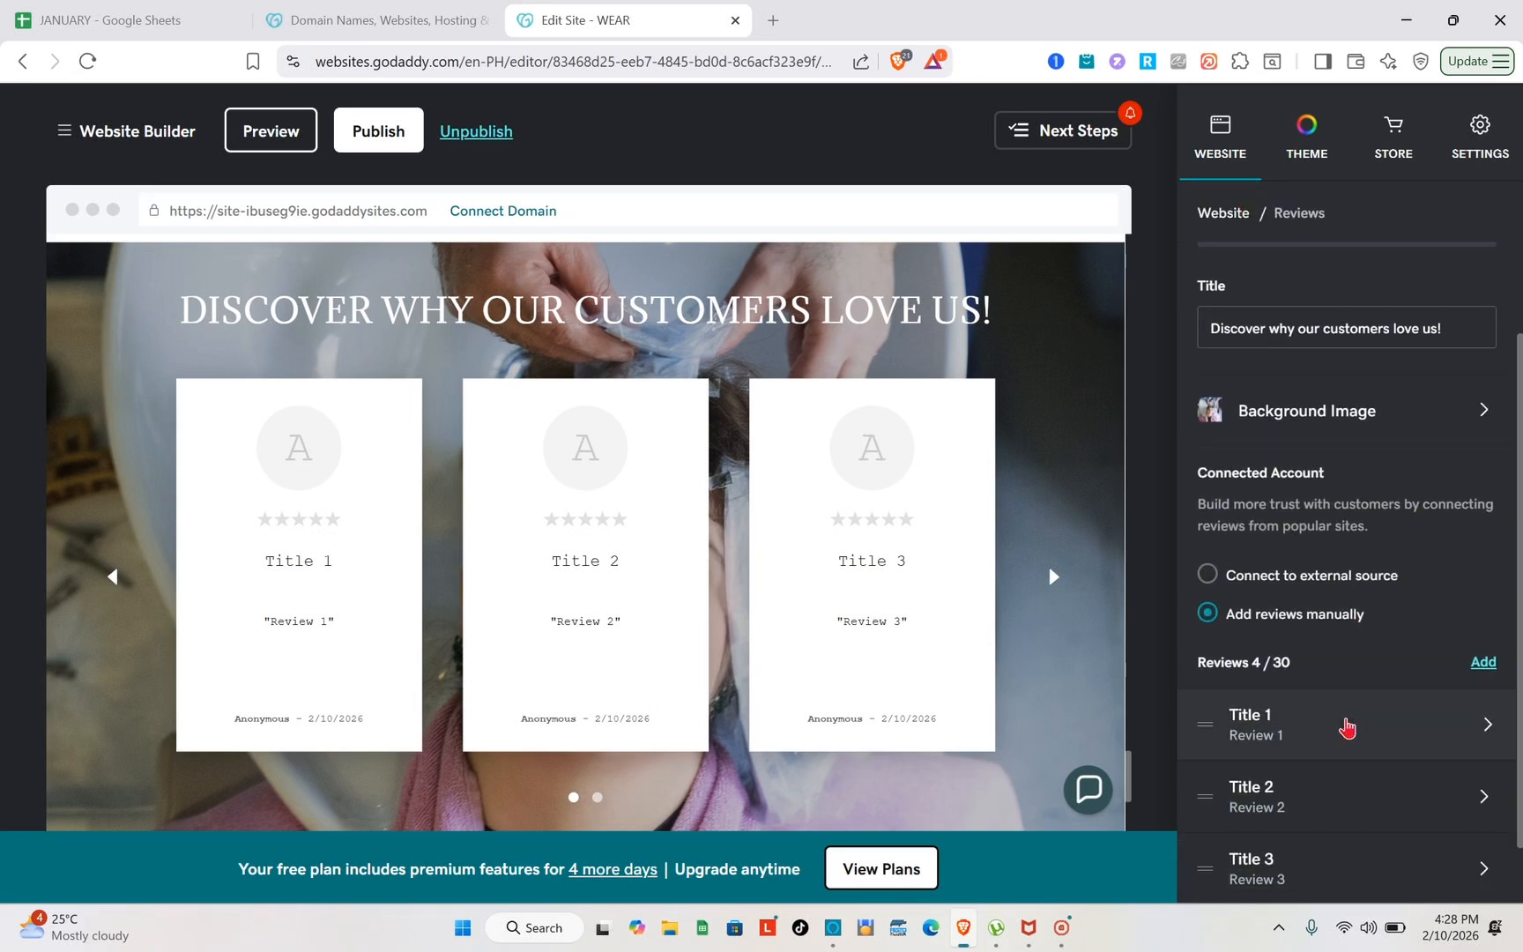